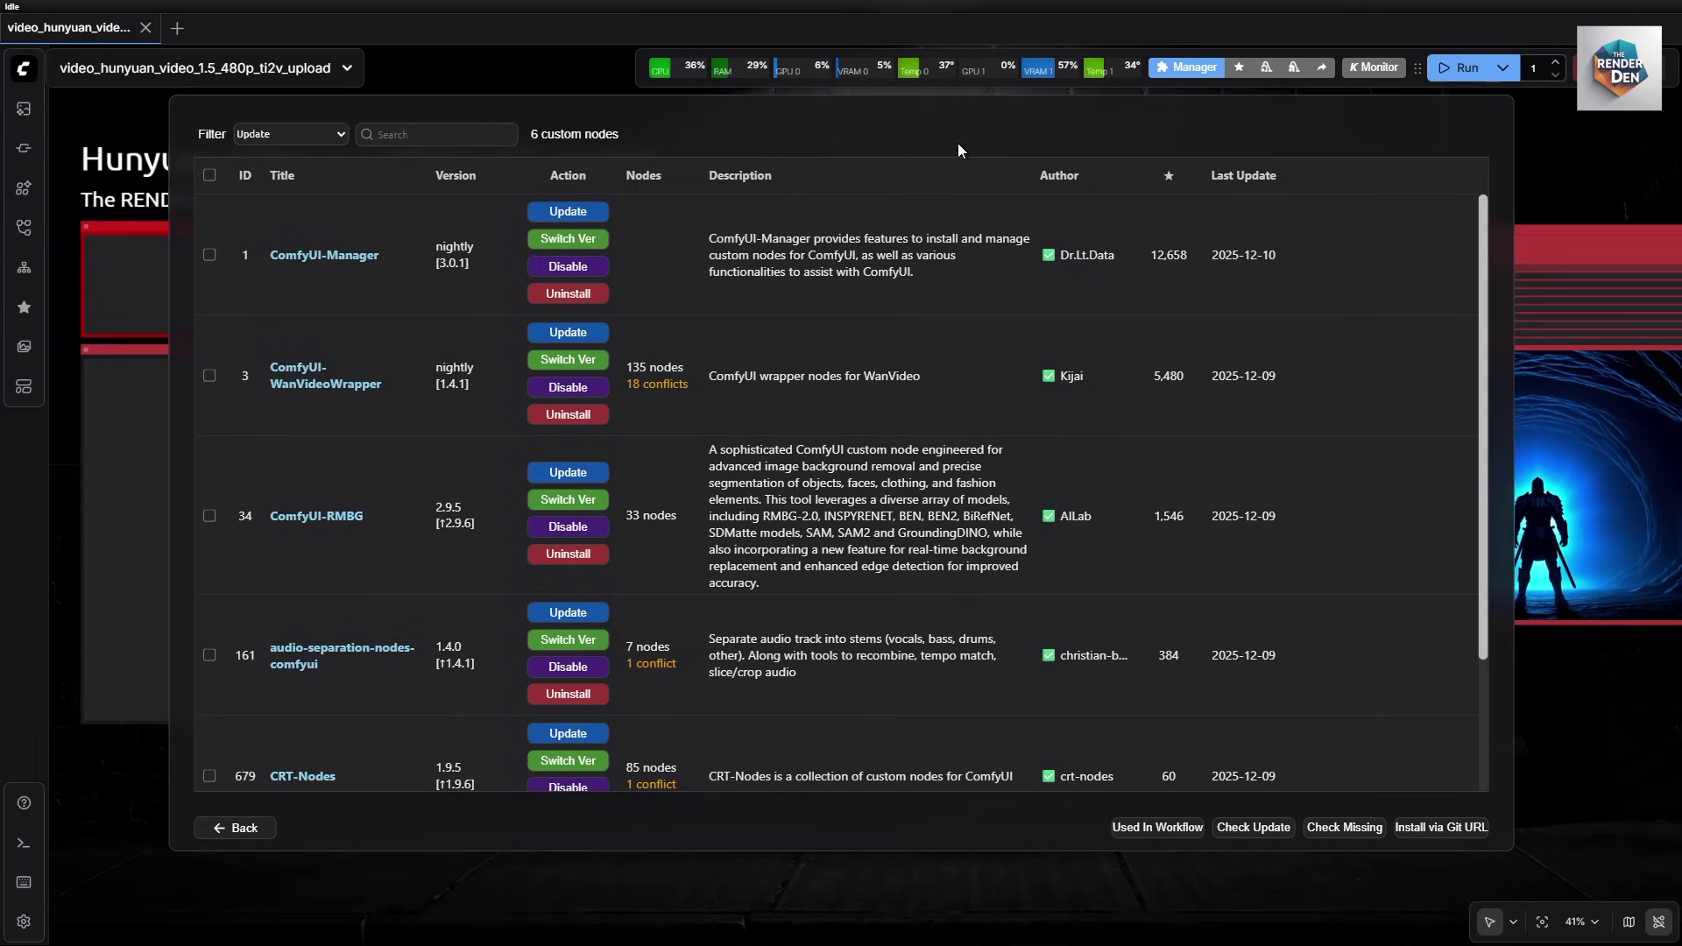
Select all six updatable custom nodes for a batch update
click(209, 176)
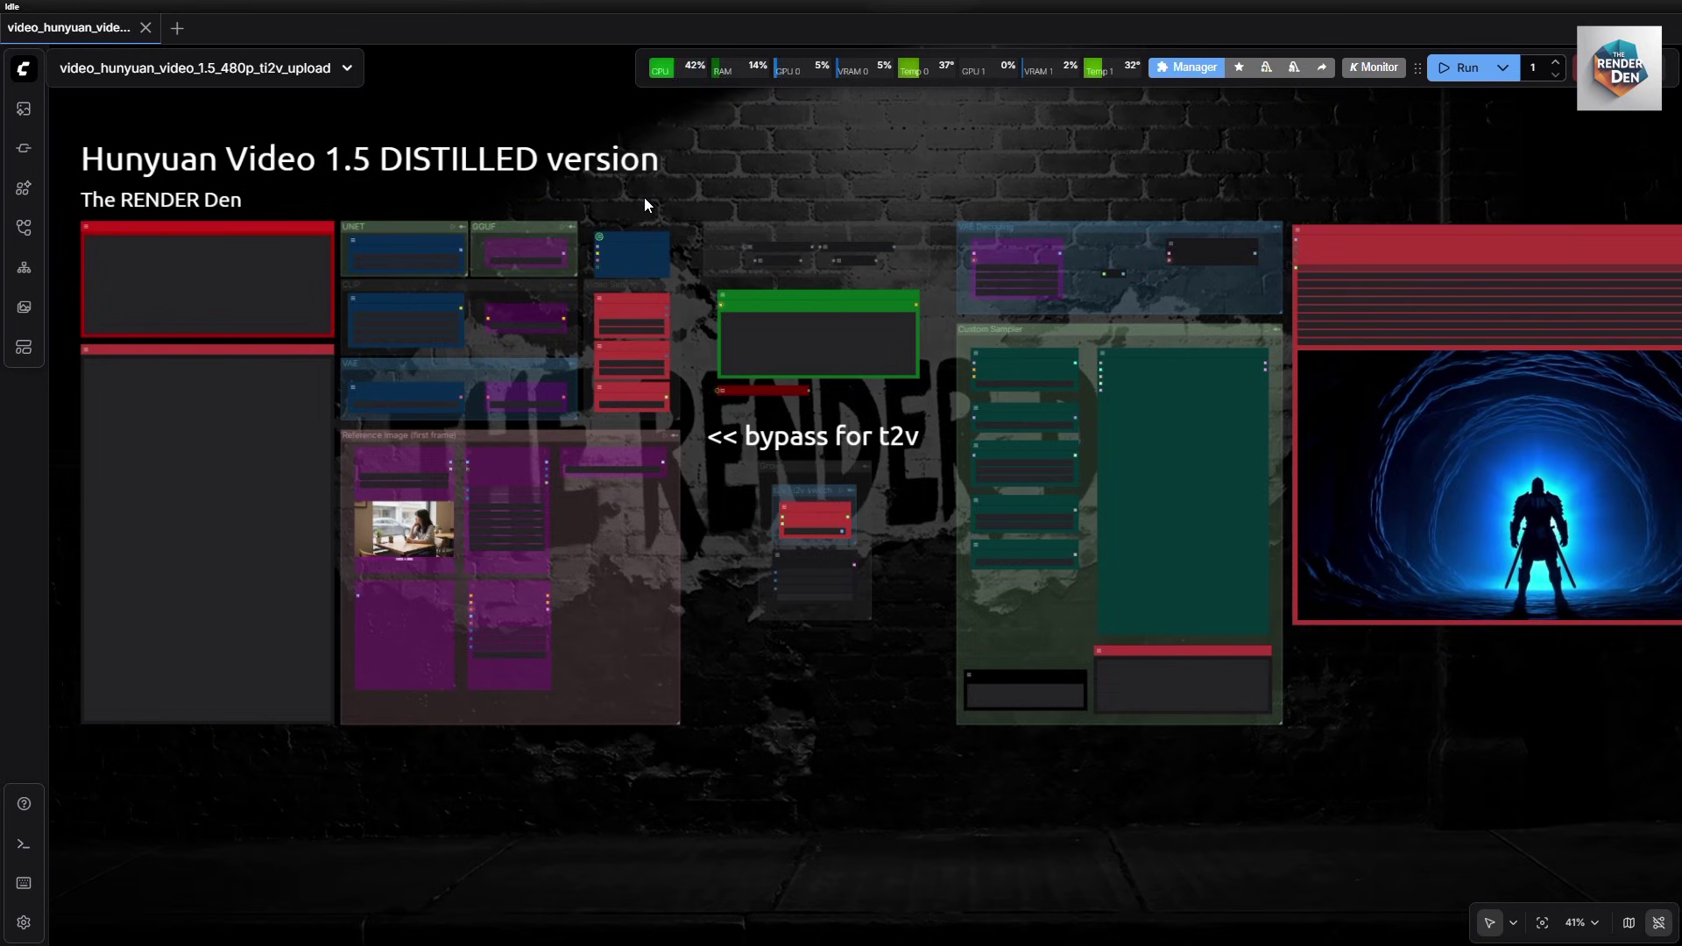
Open the Hugging Face diffusion_models file list from the Model links note, then return to ComfyUI
drag(644, 197, 1016, 226)
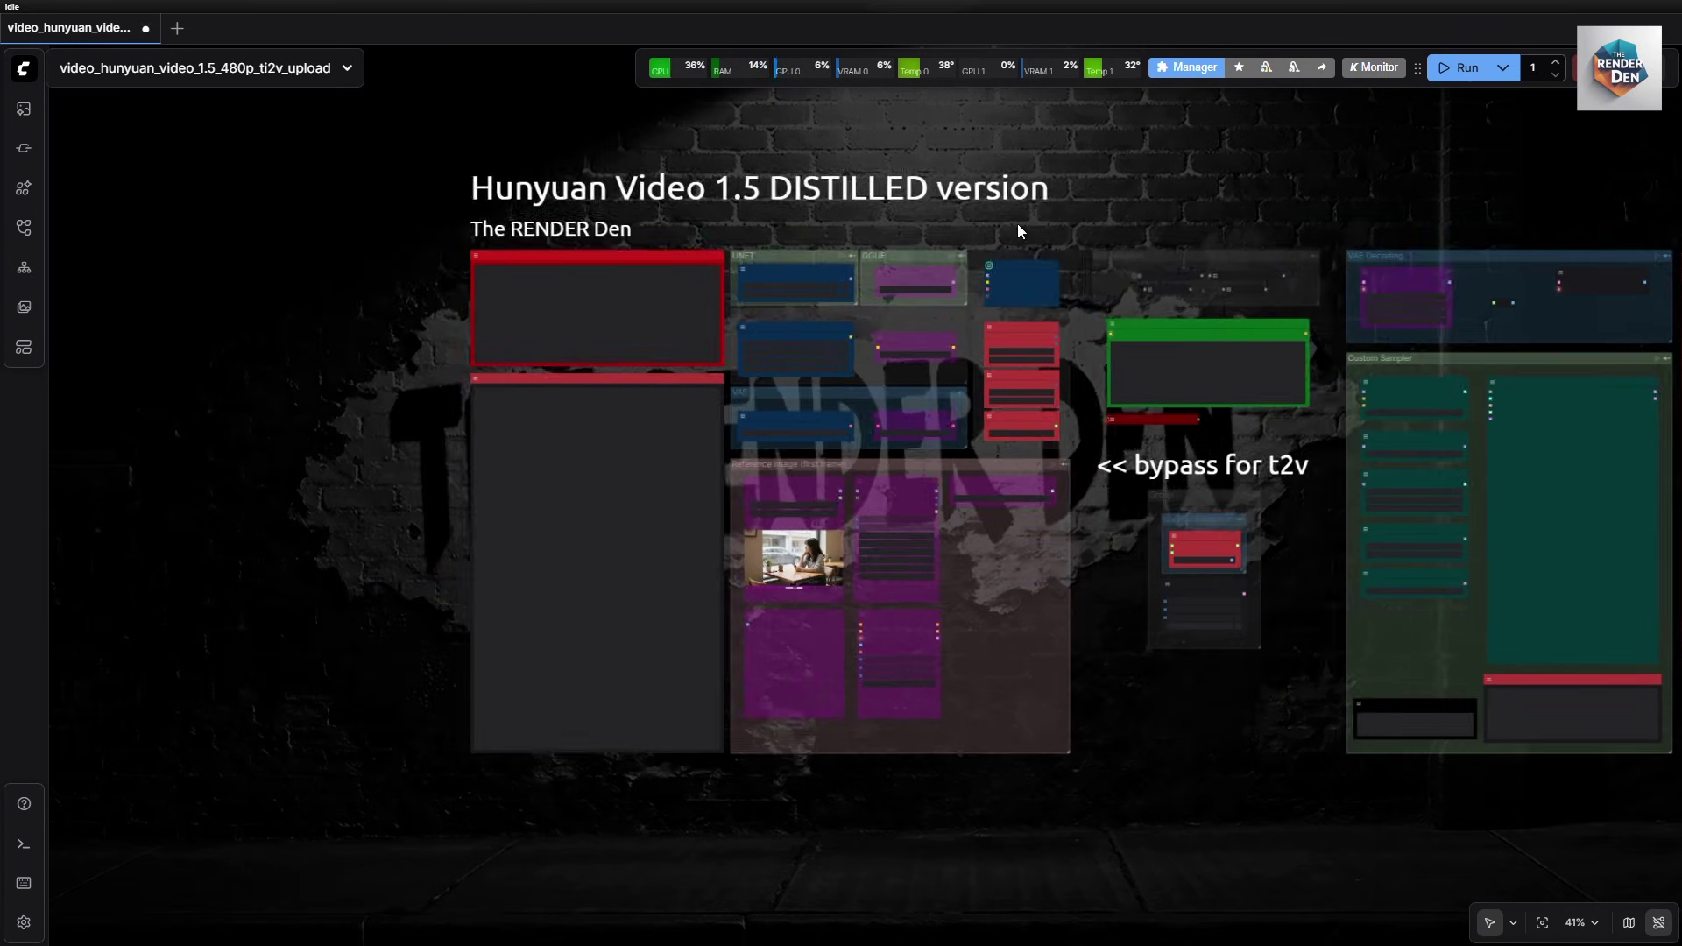
scroll(1016, 226, up, 15)
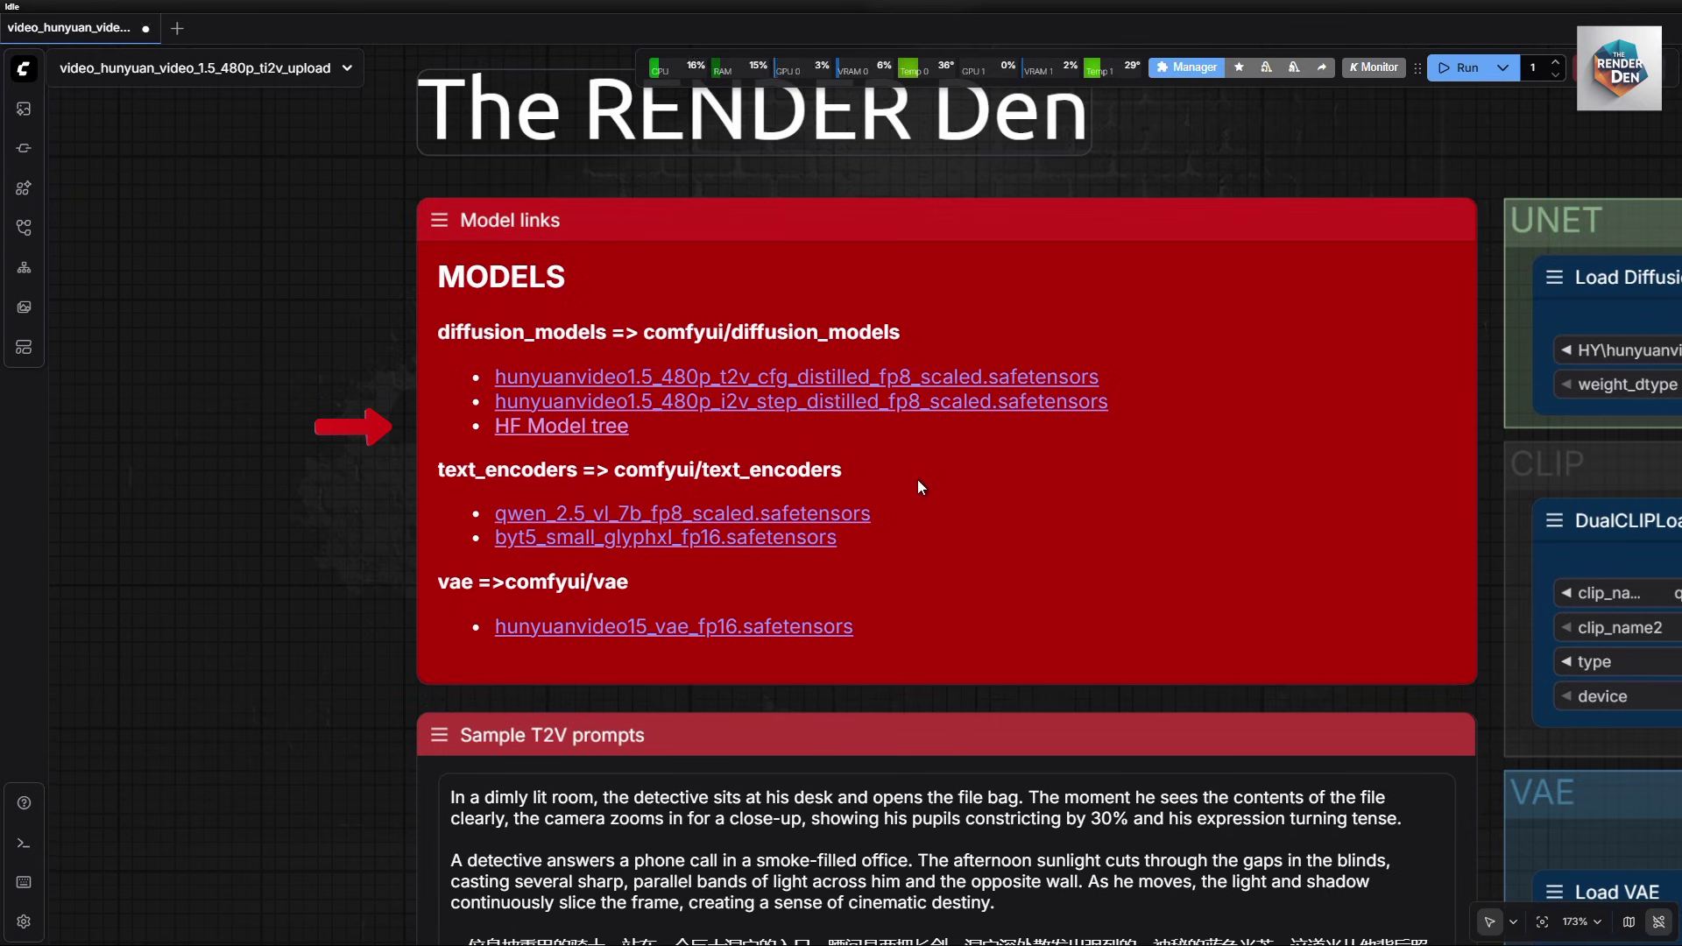
click(562, 426)
scroll(277, 416, down, 1)
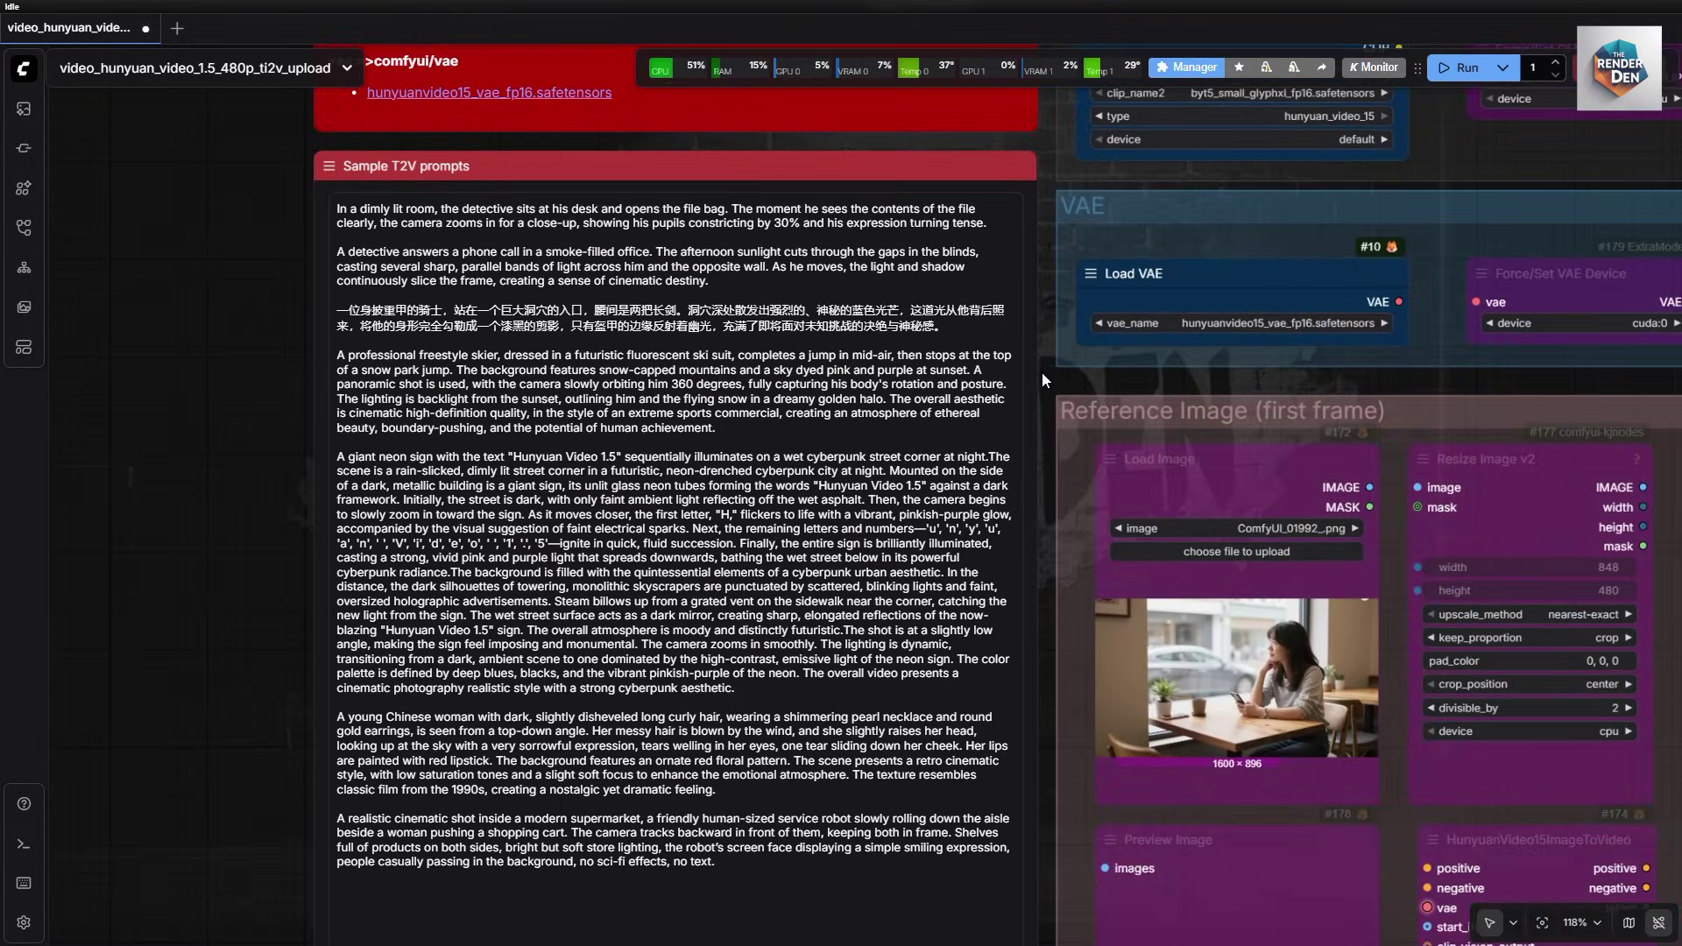
scroll(1047, 371, up, 5)
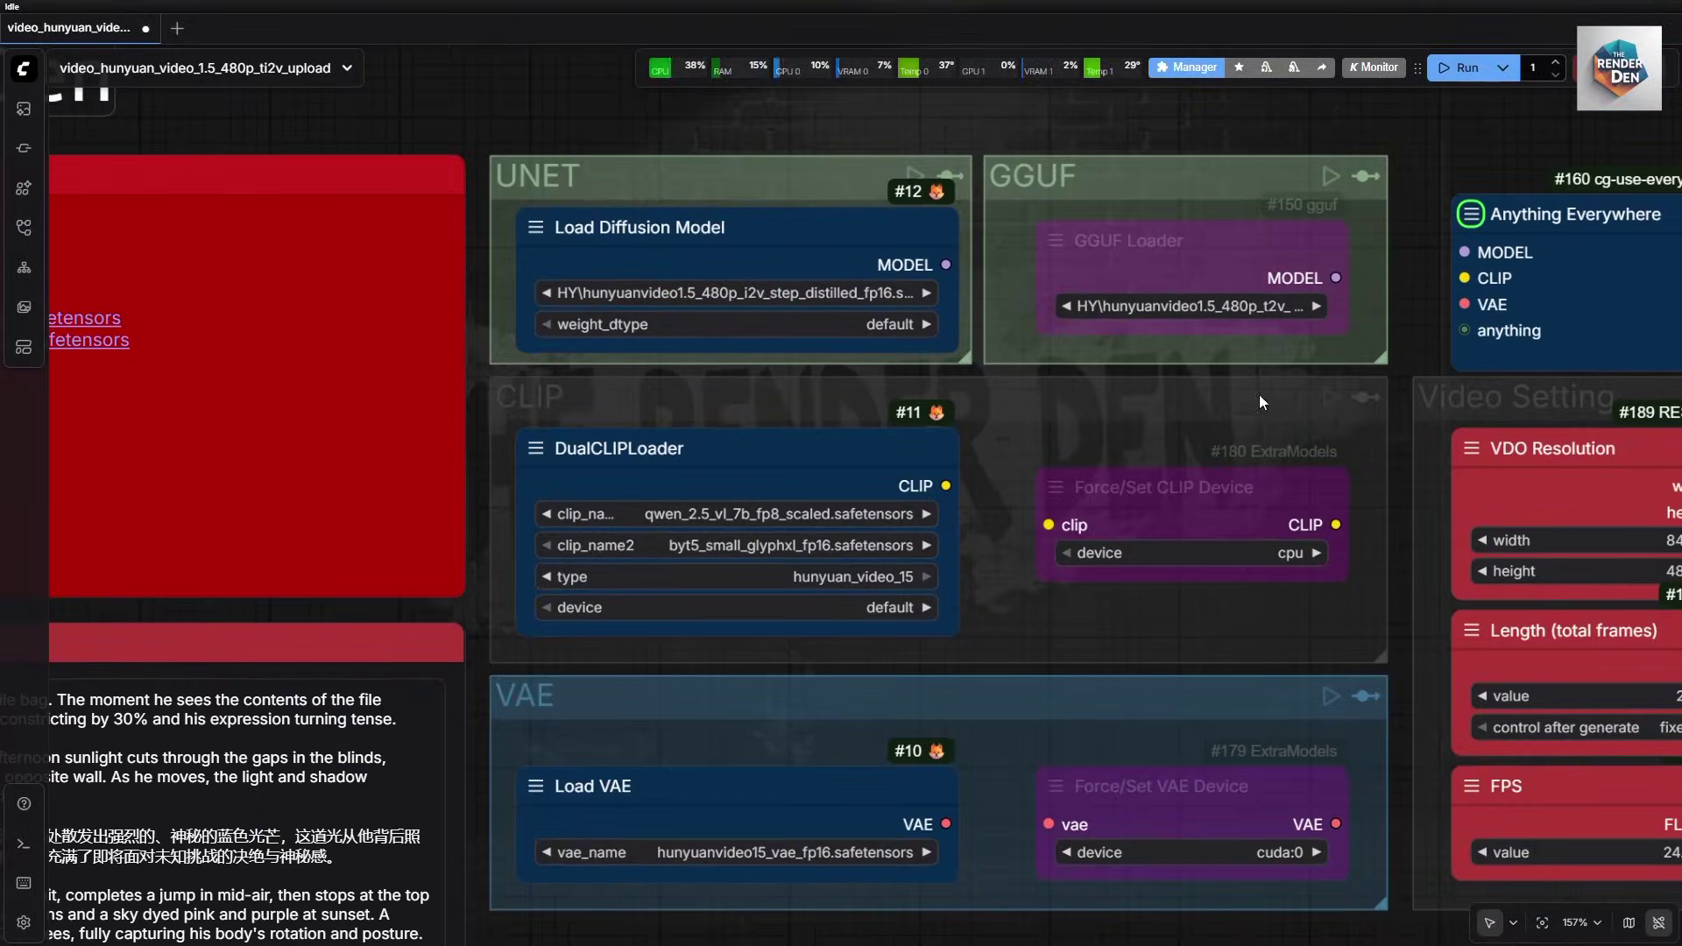
key(alt+Tab)
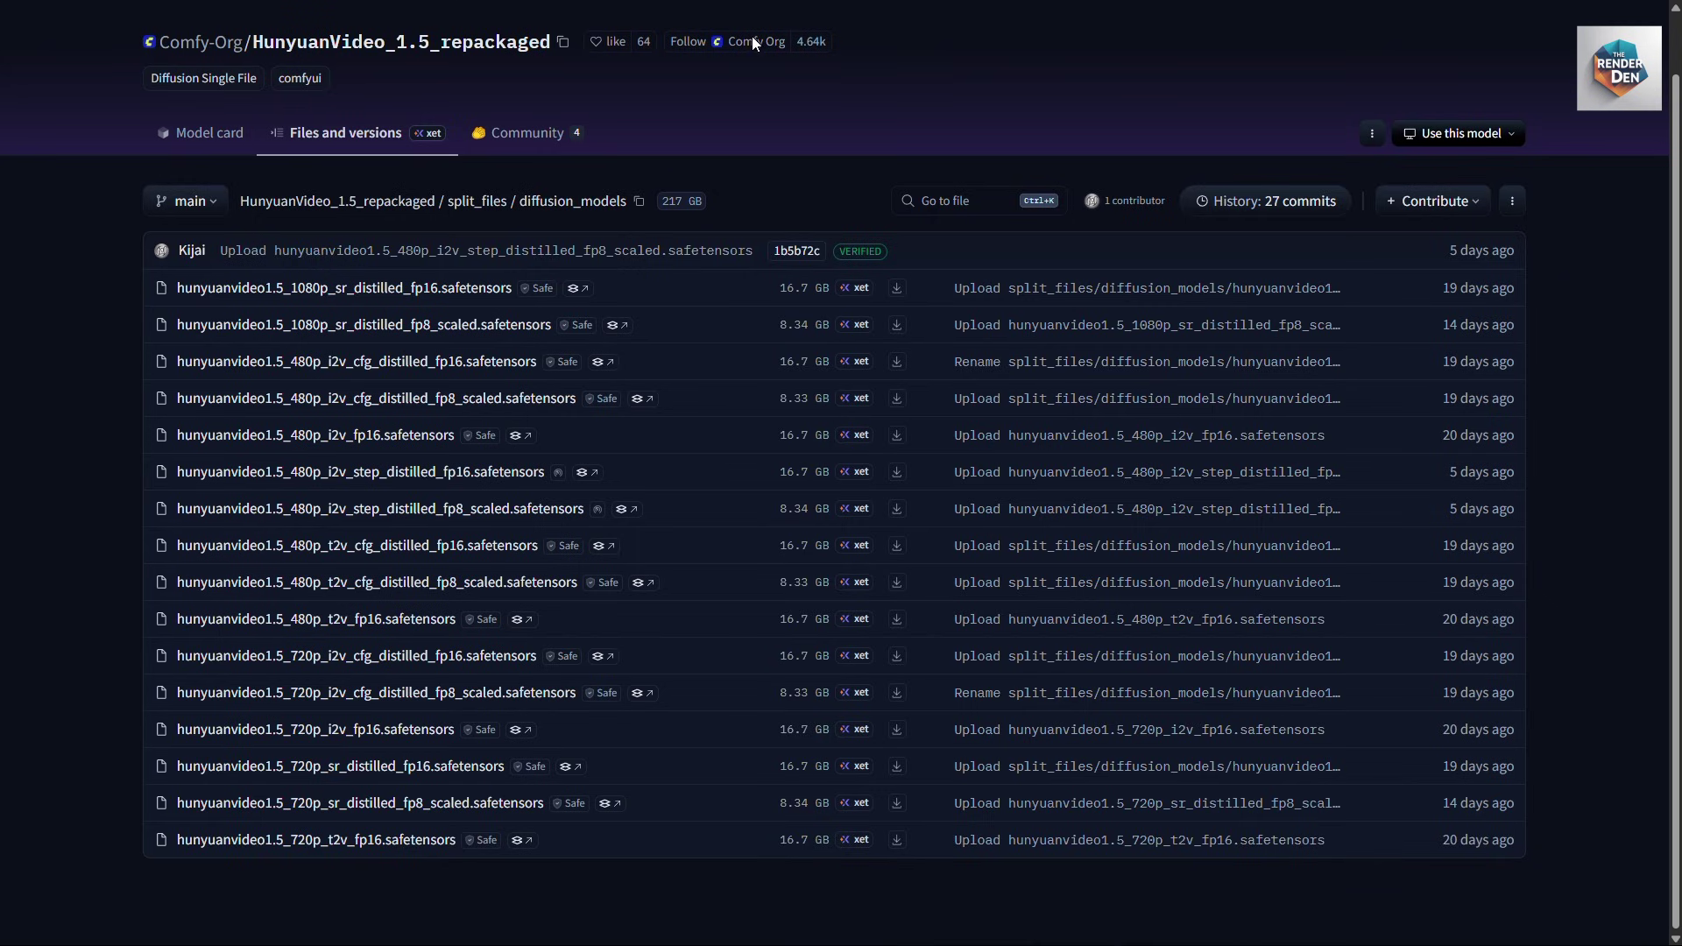
key(alt+Tab)
scroll(339, 429, down, 2)
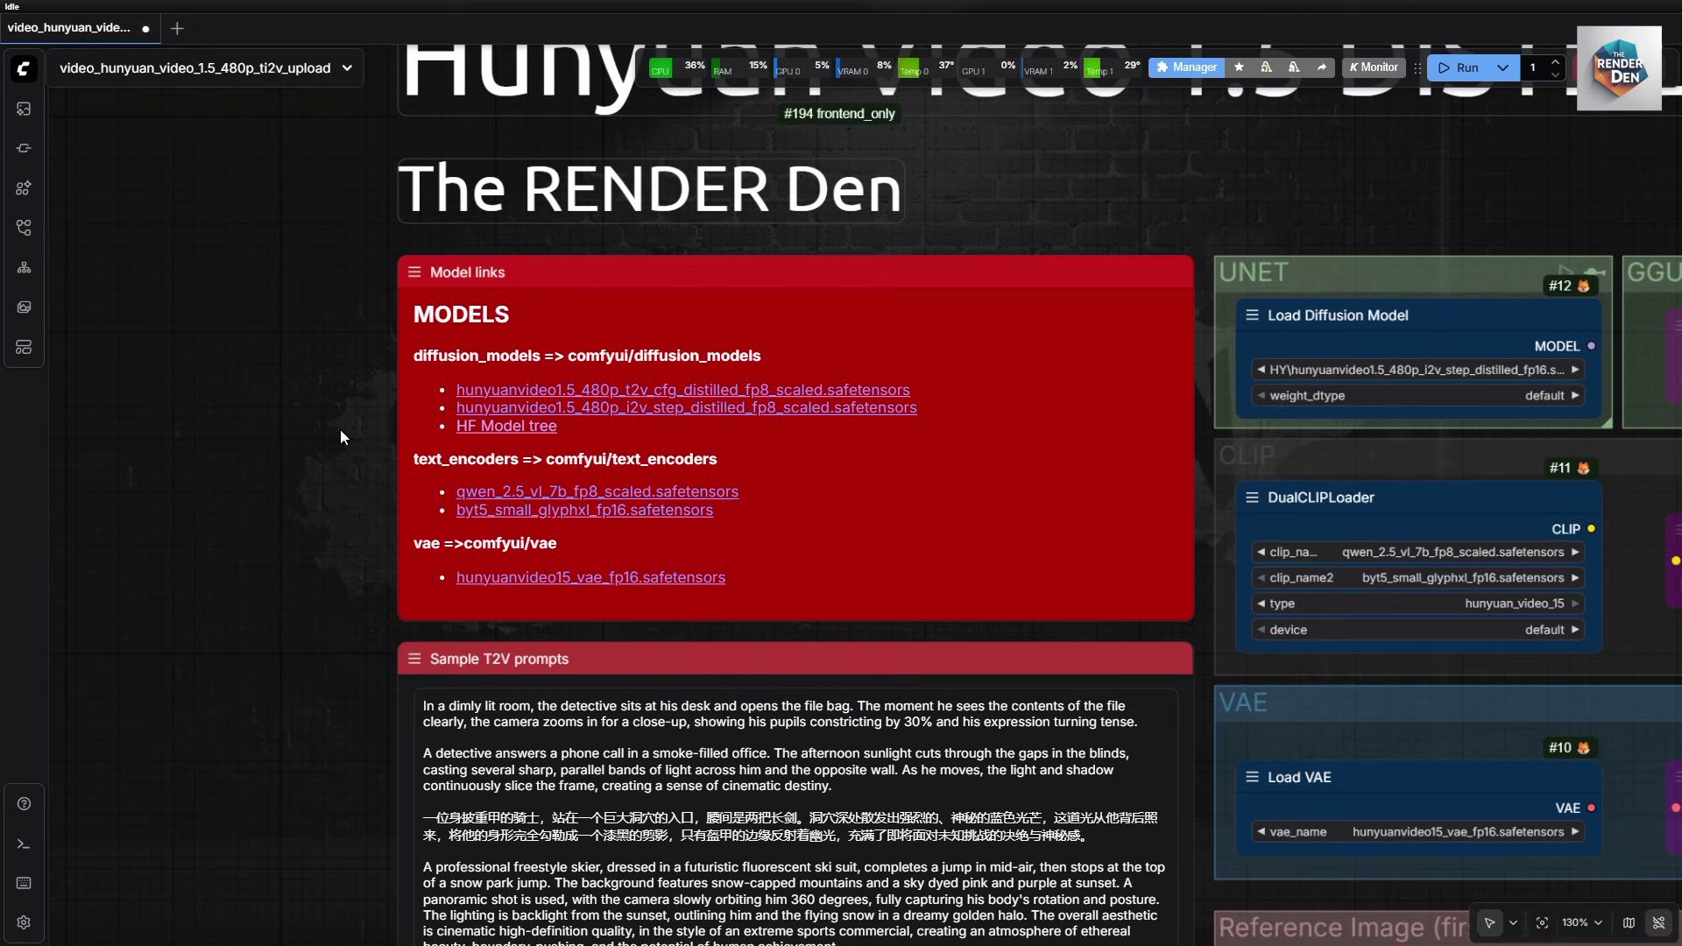
scroll(324, 412, down, 5)
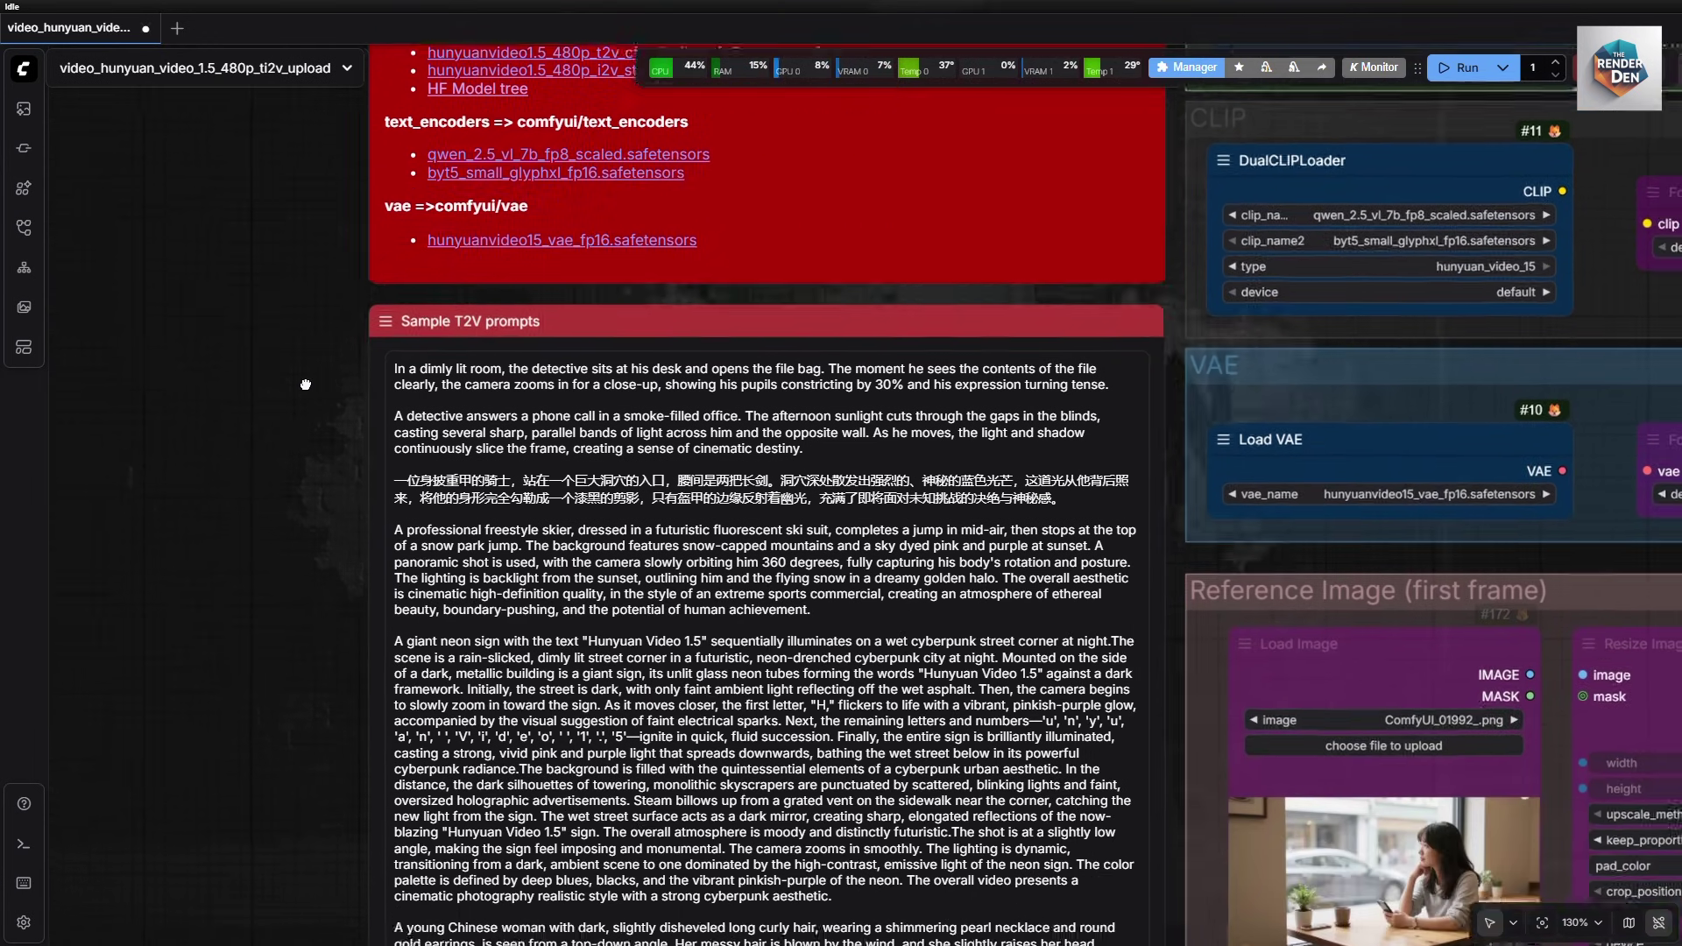
scroll(306, 385, down, 3)
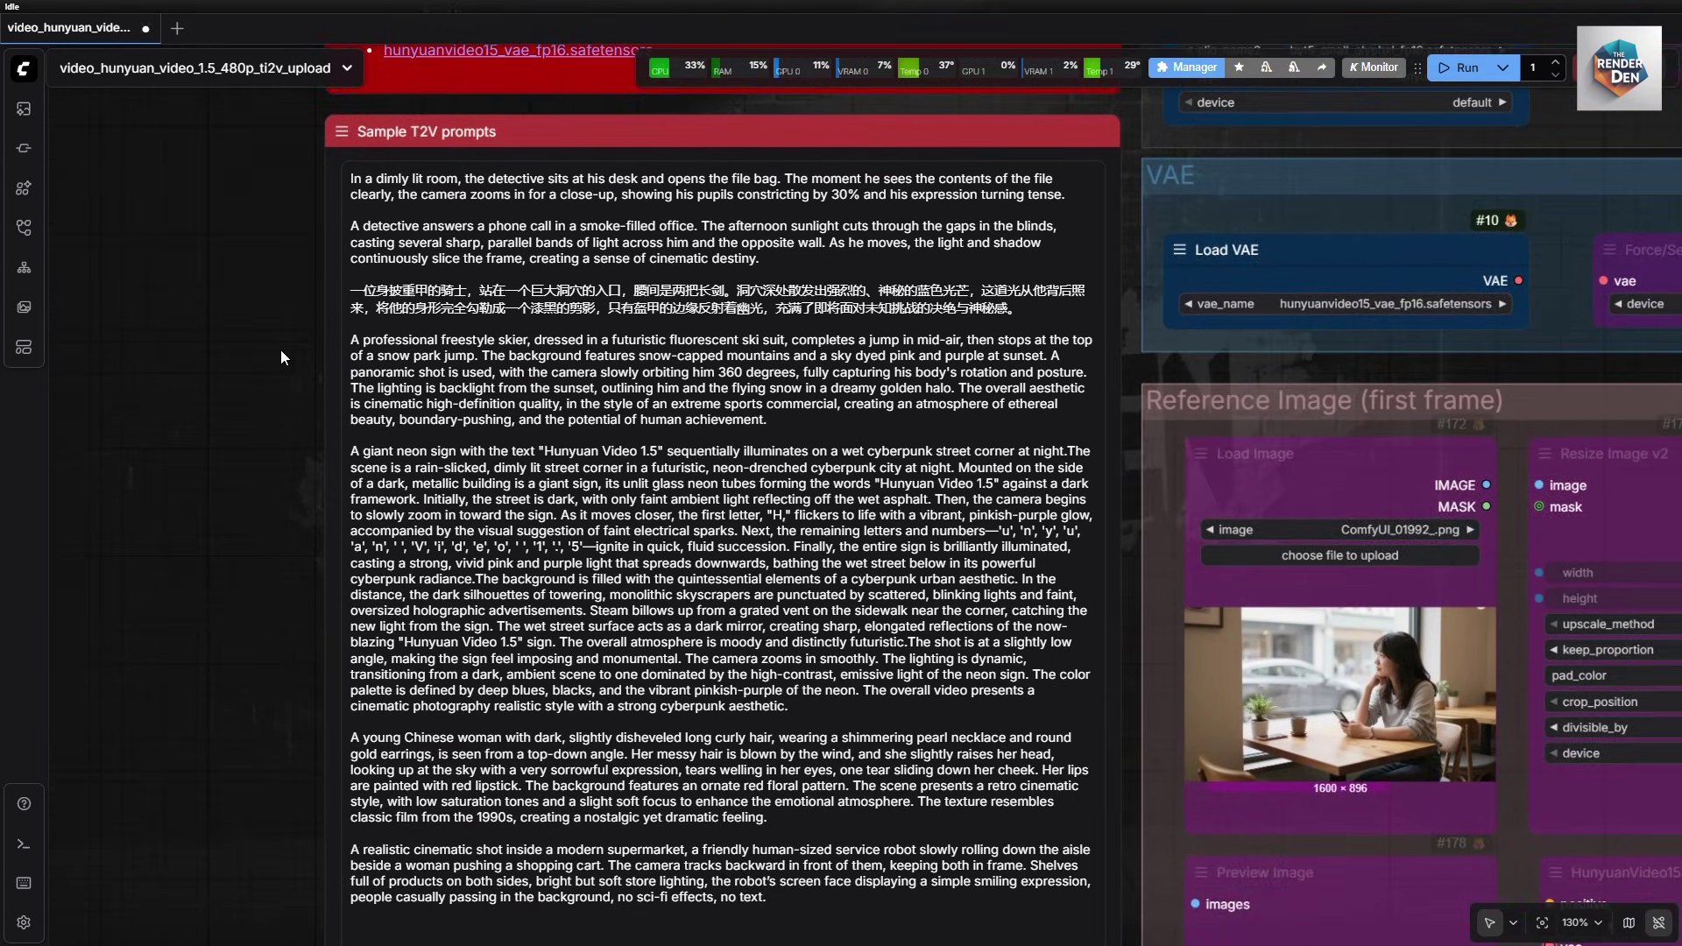
scroll(280, 350, down, 2)
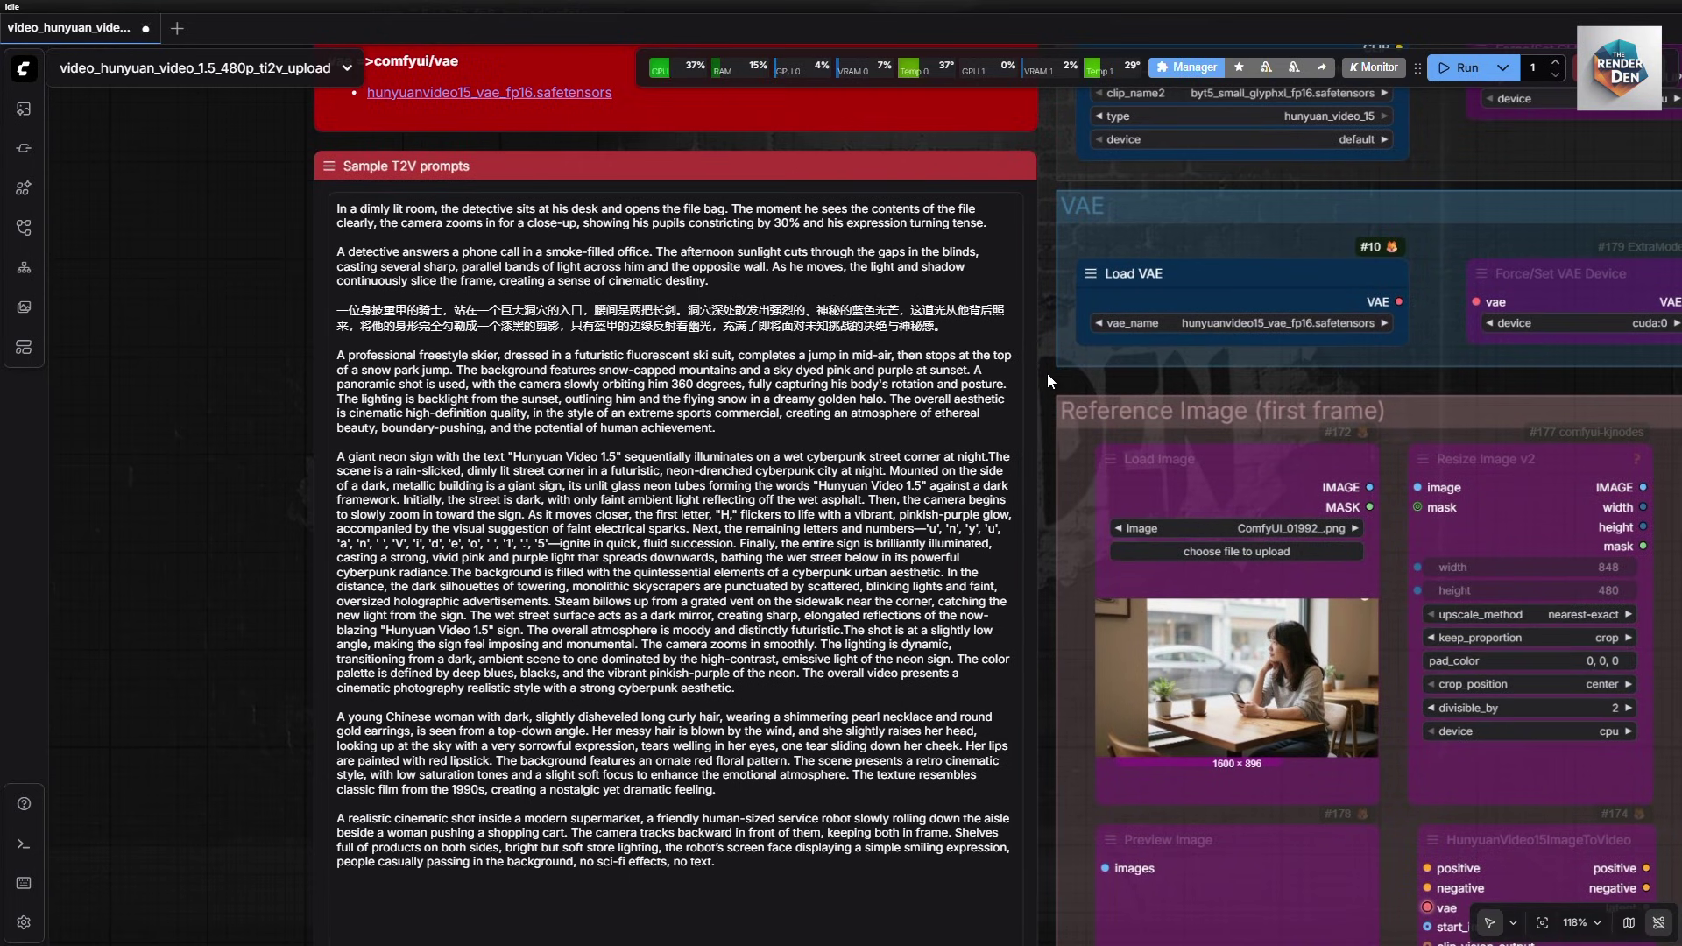
drag(1048, 373, 546, 805)
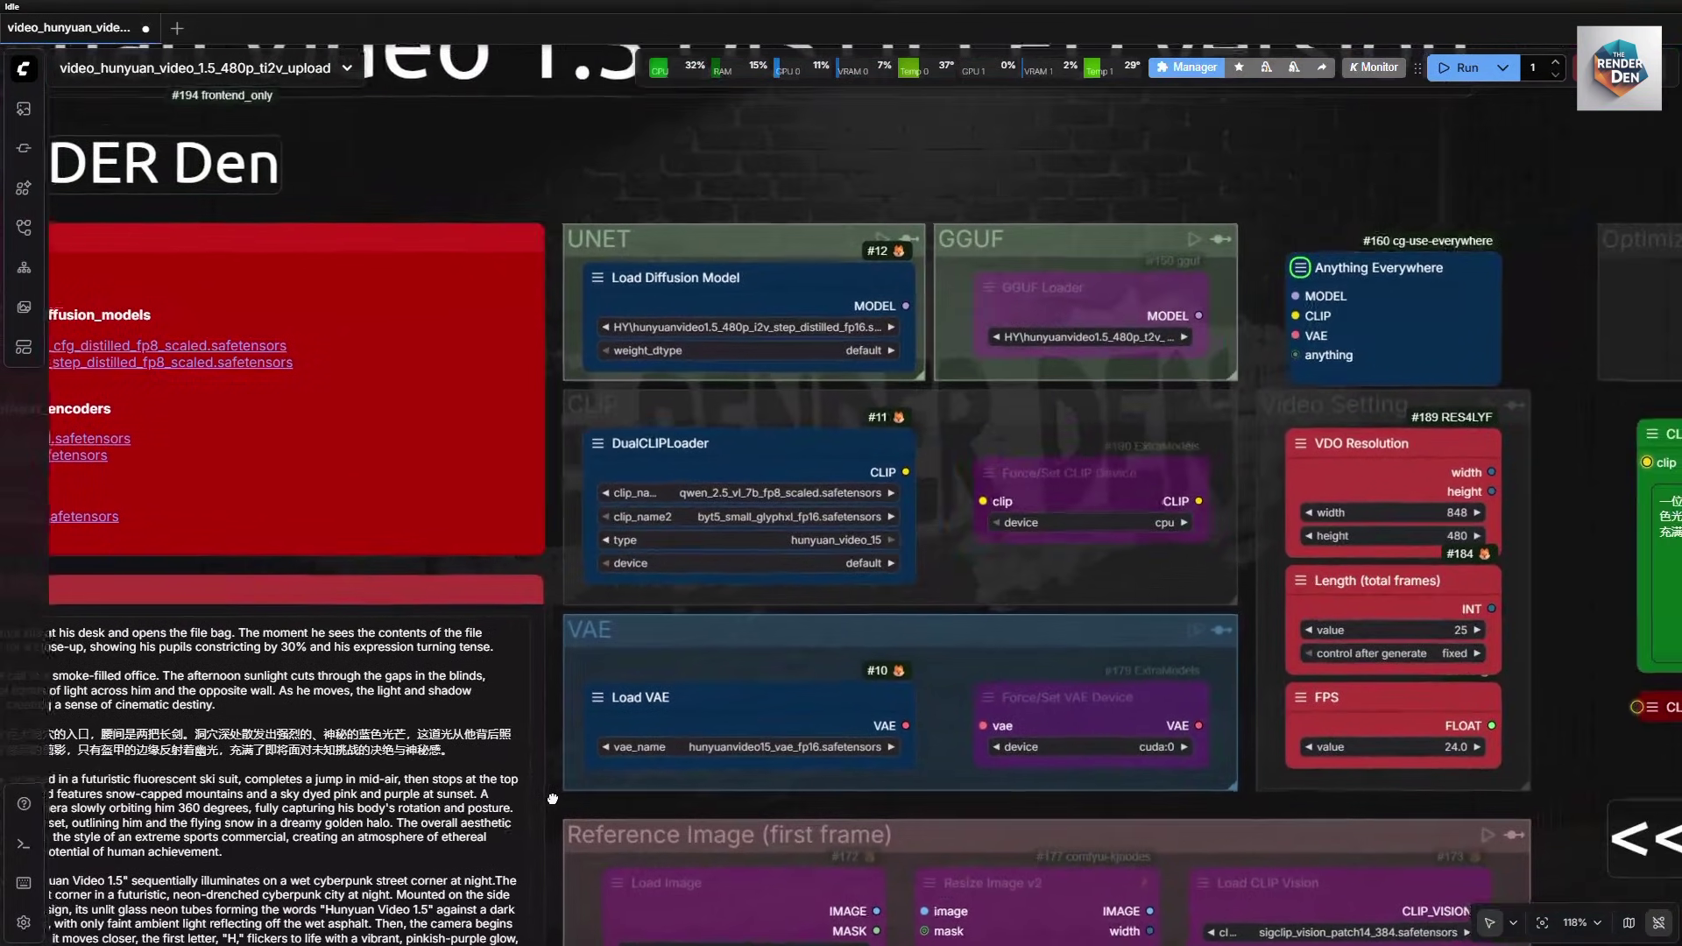
scroll(1044, 198, up, 1)
scroll(1044, 198, up, 2)
drag(1034, 198, 1123, 121)
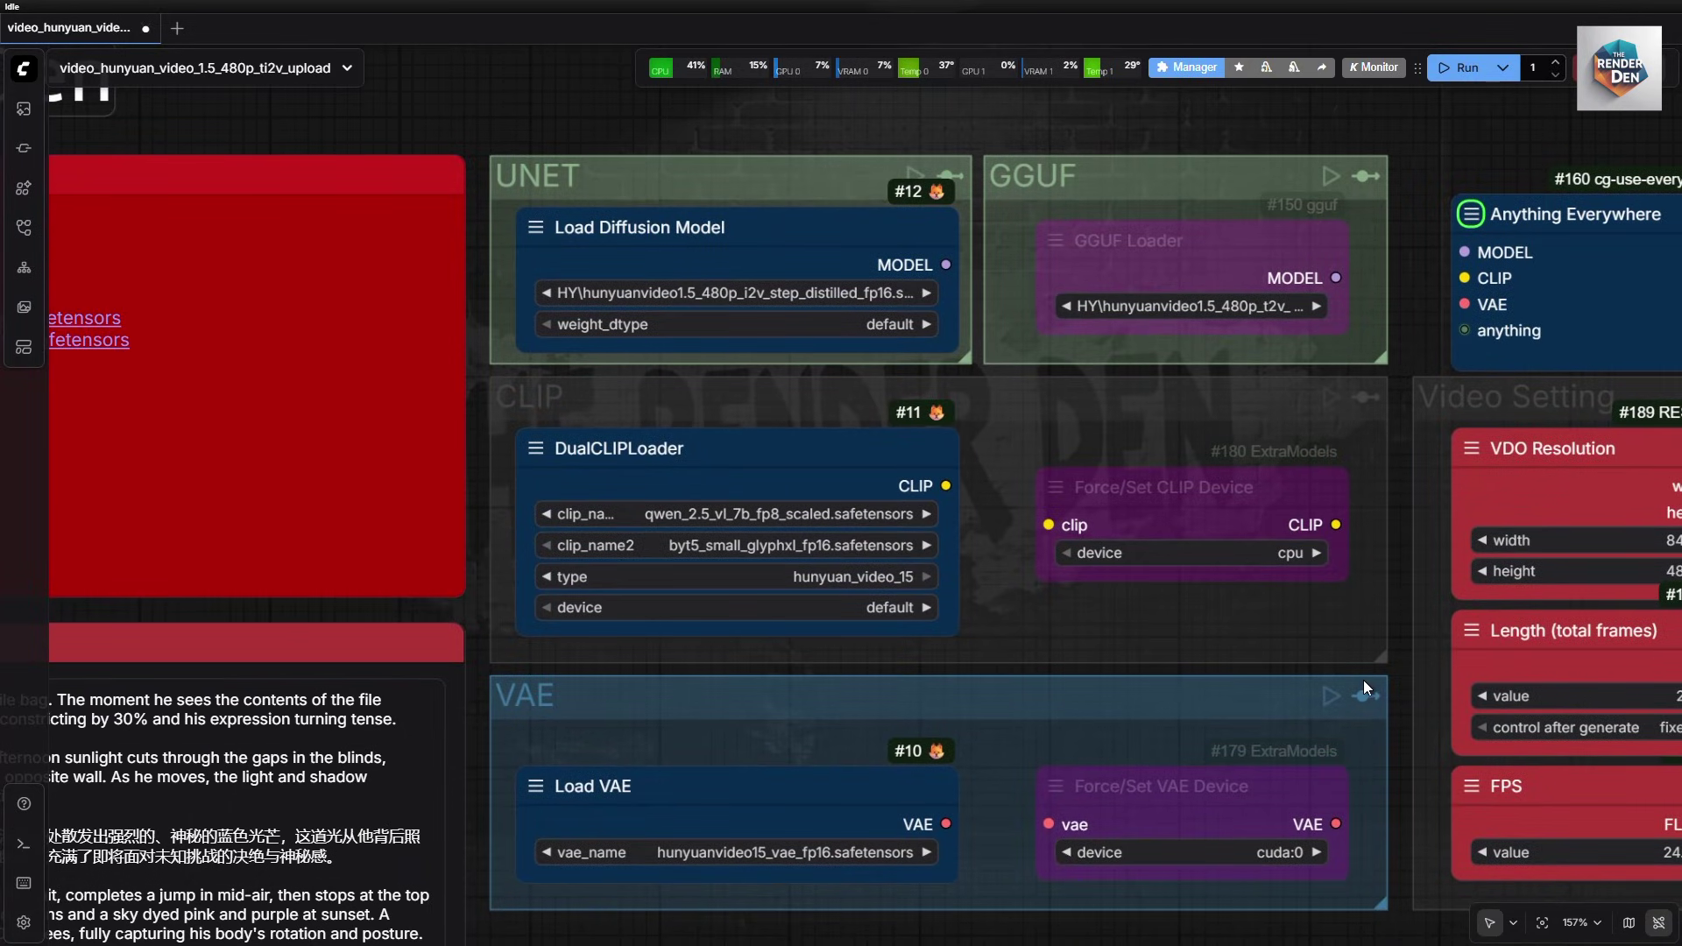
click(1659, 925)
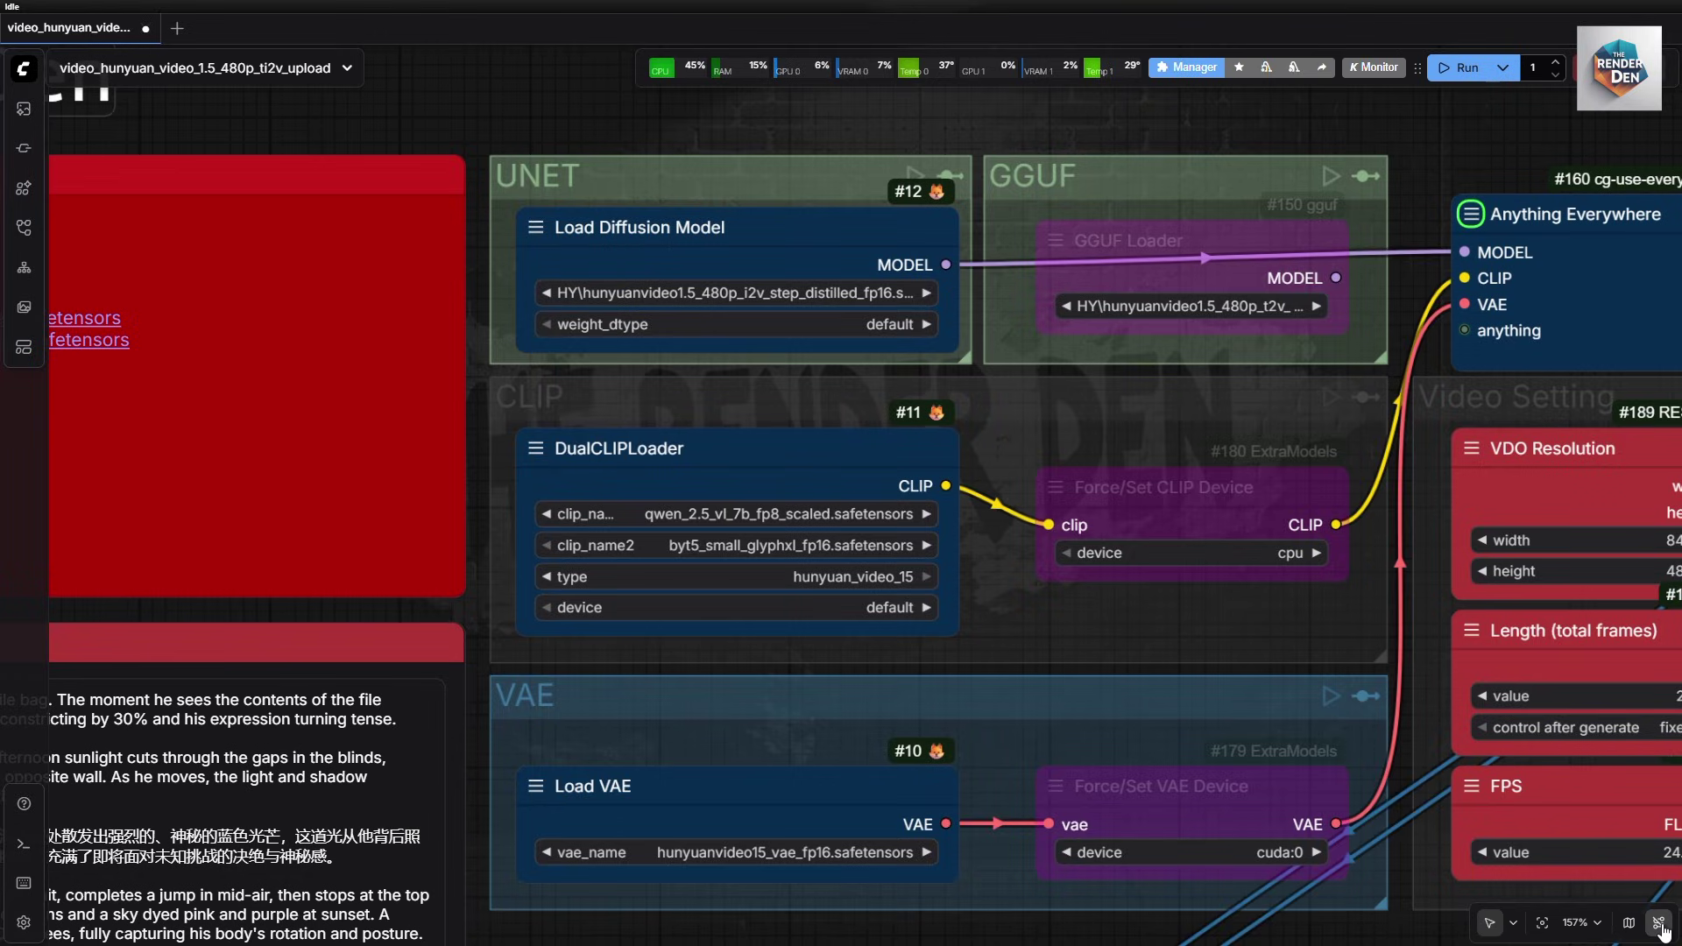
click(1659, 925)
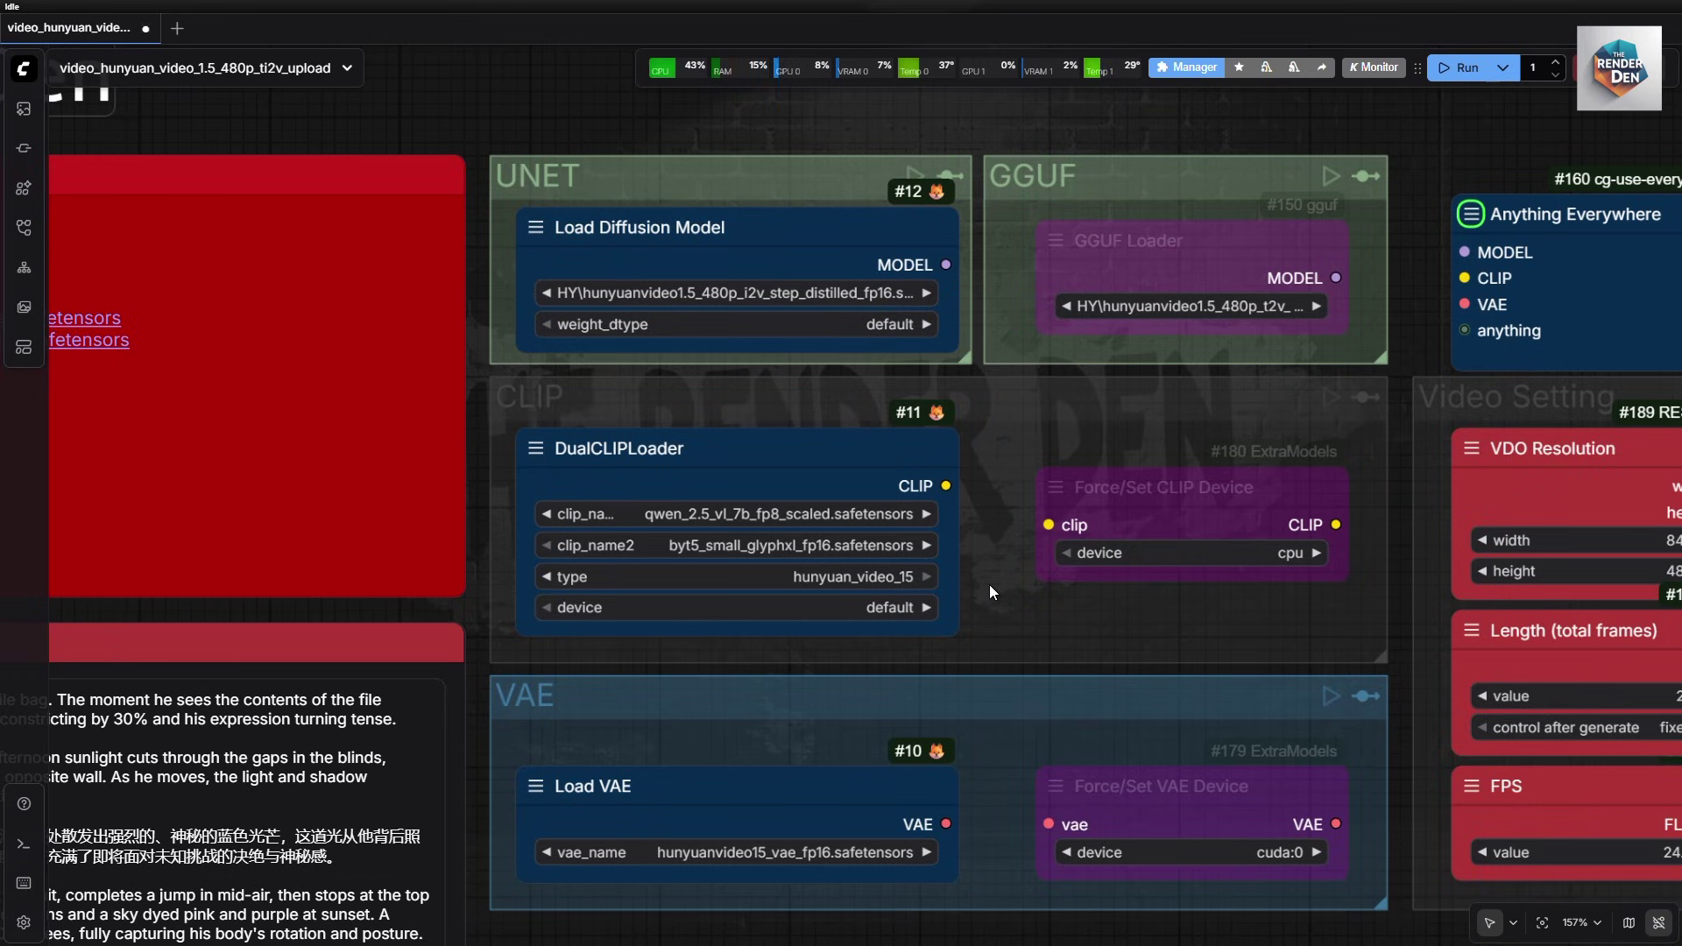
drag(988, 586, 953, 515)
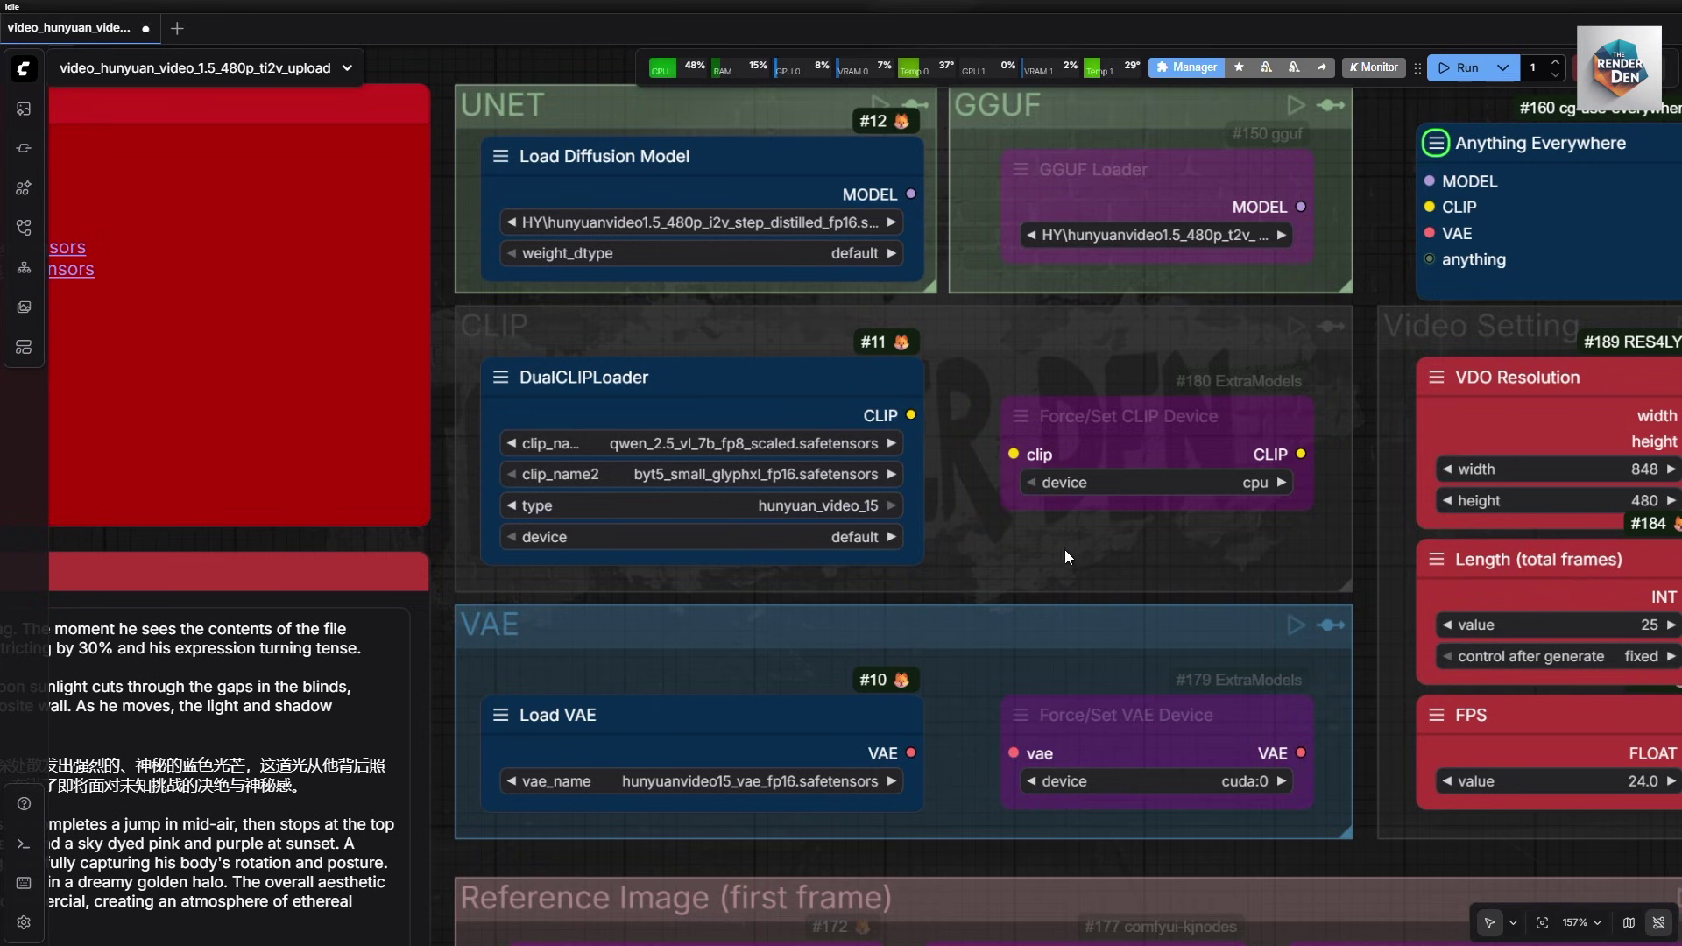
drag(1024, 561, 1016, 545)
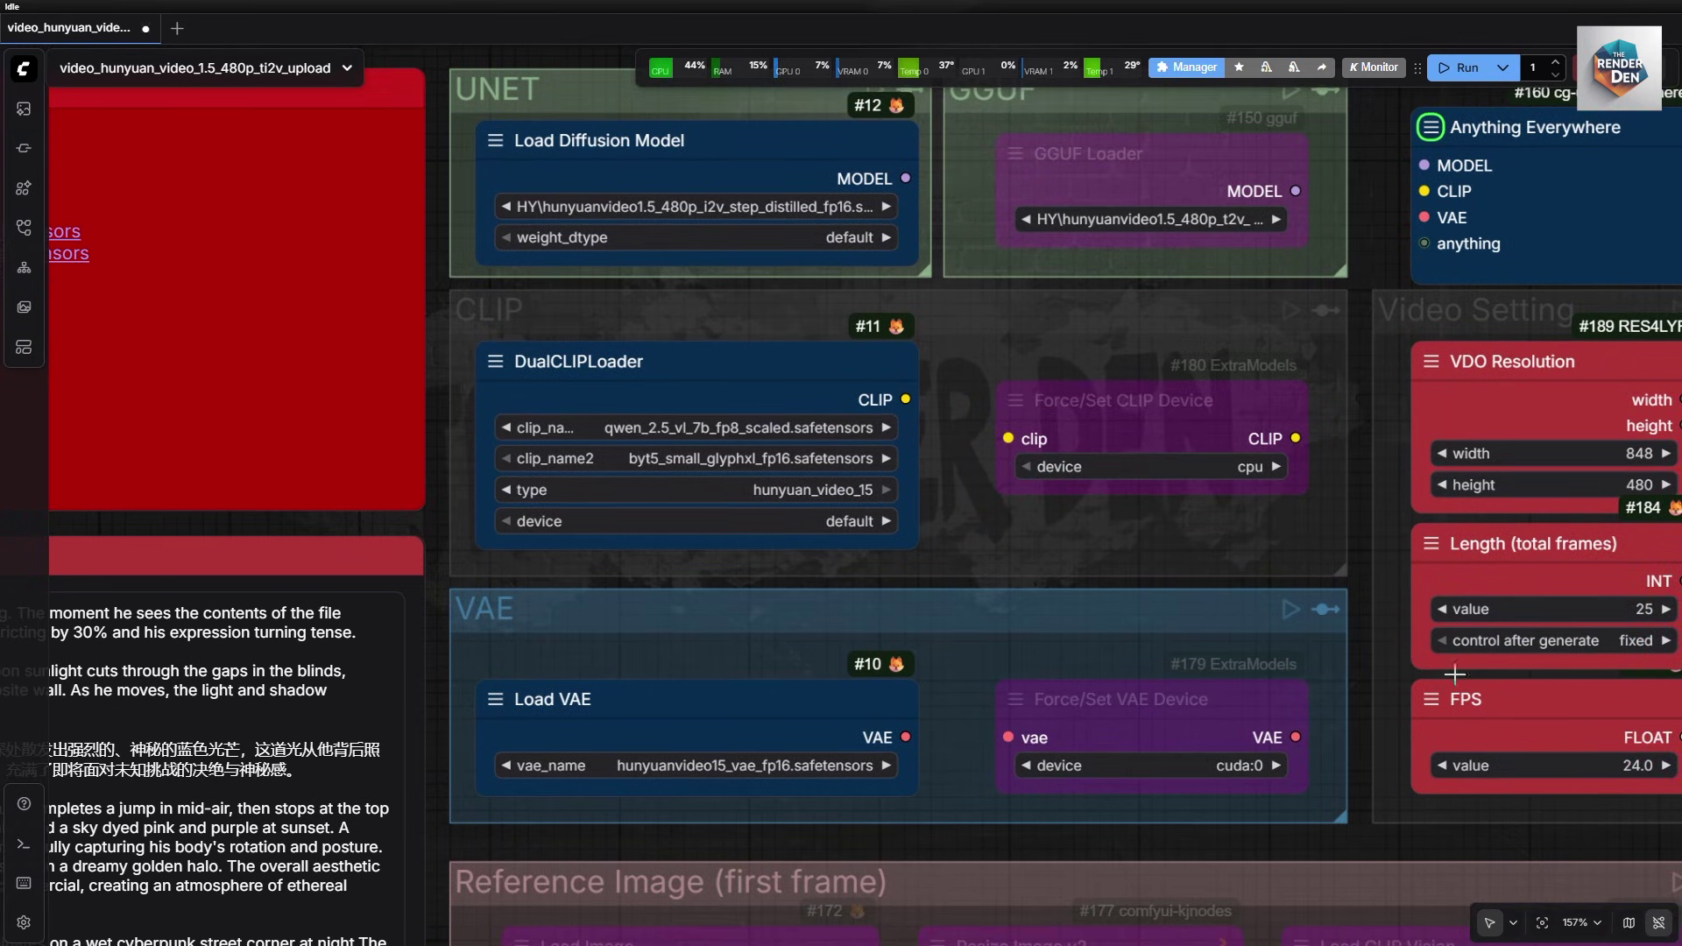
Show the node connection wires and keep the DualCLIPLoader device on default
click(1658, 922)
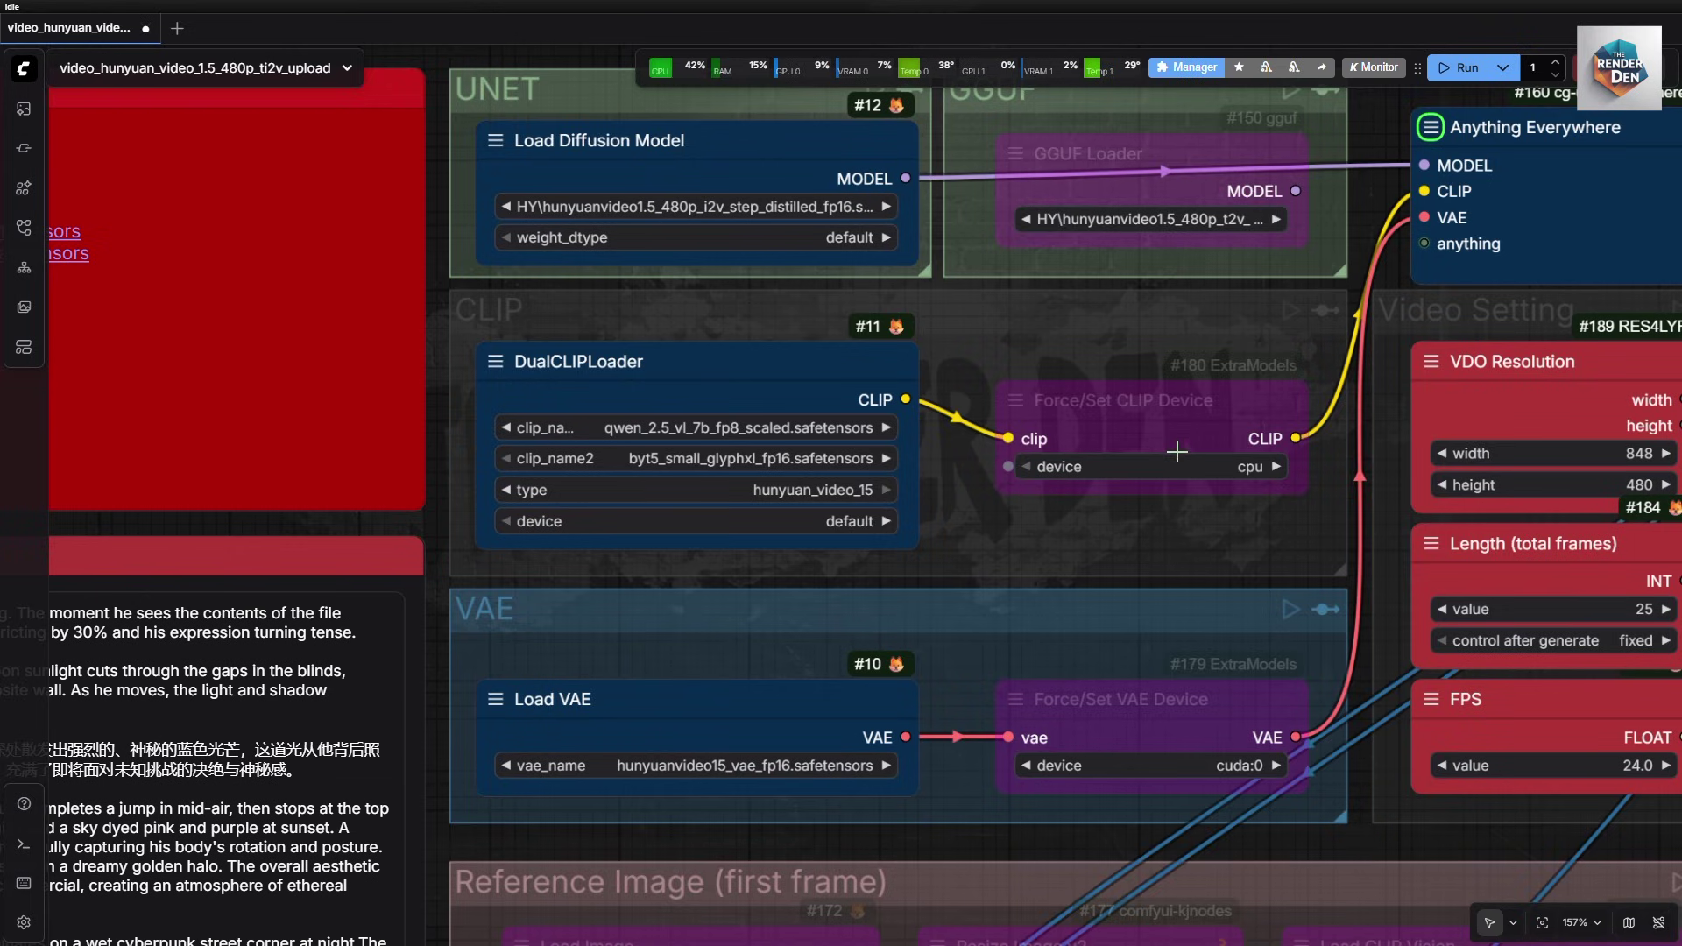
click(836, 521)
scroll(1273, 550, down, 3)
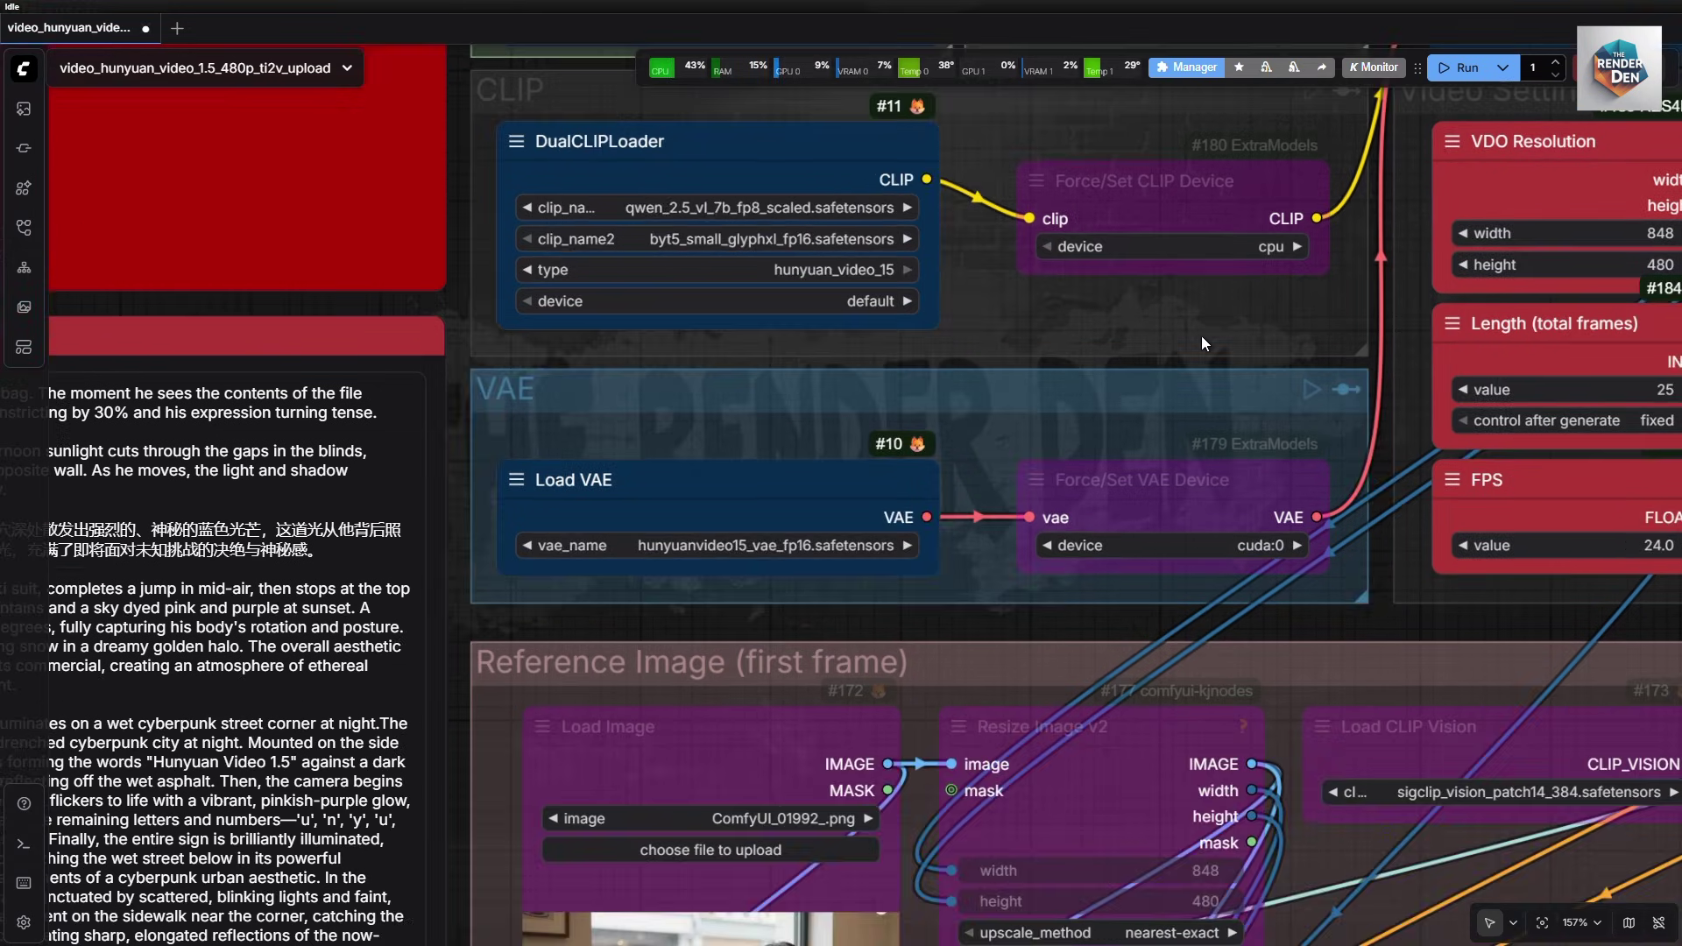
scroll(955, 570, down, 1)
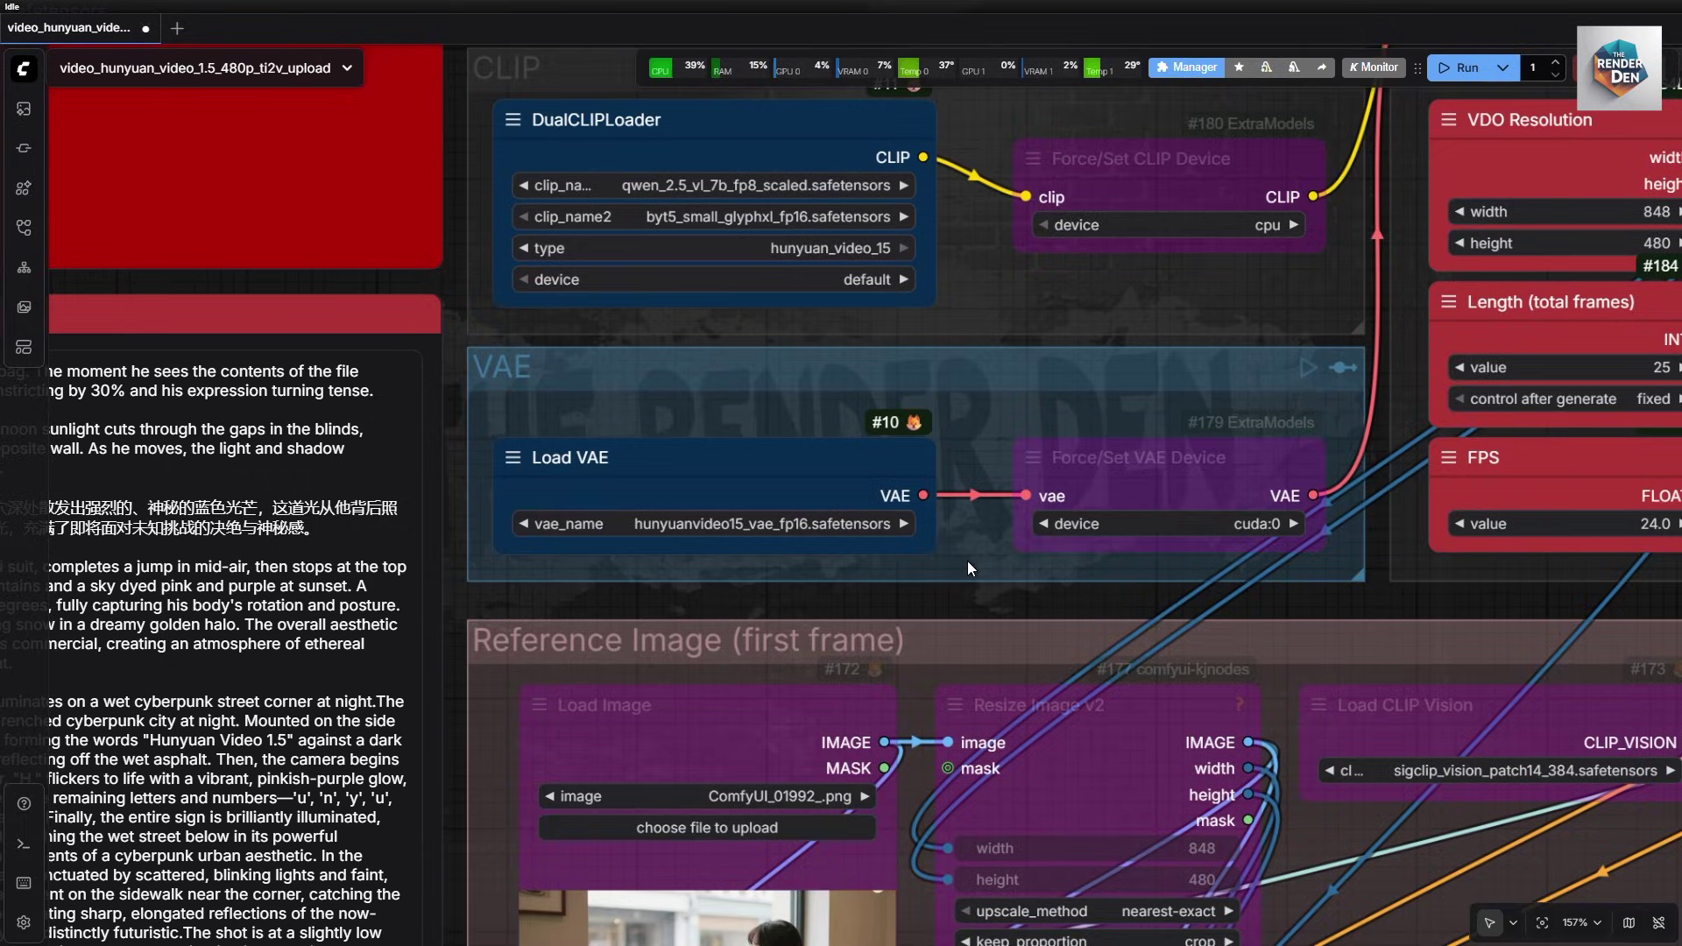
click(1103, 224)
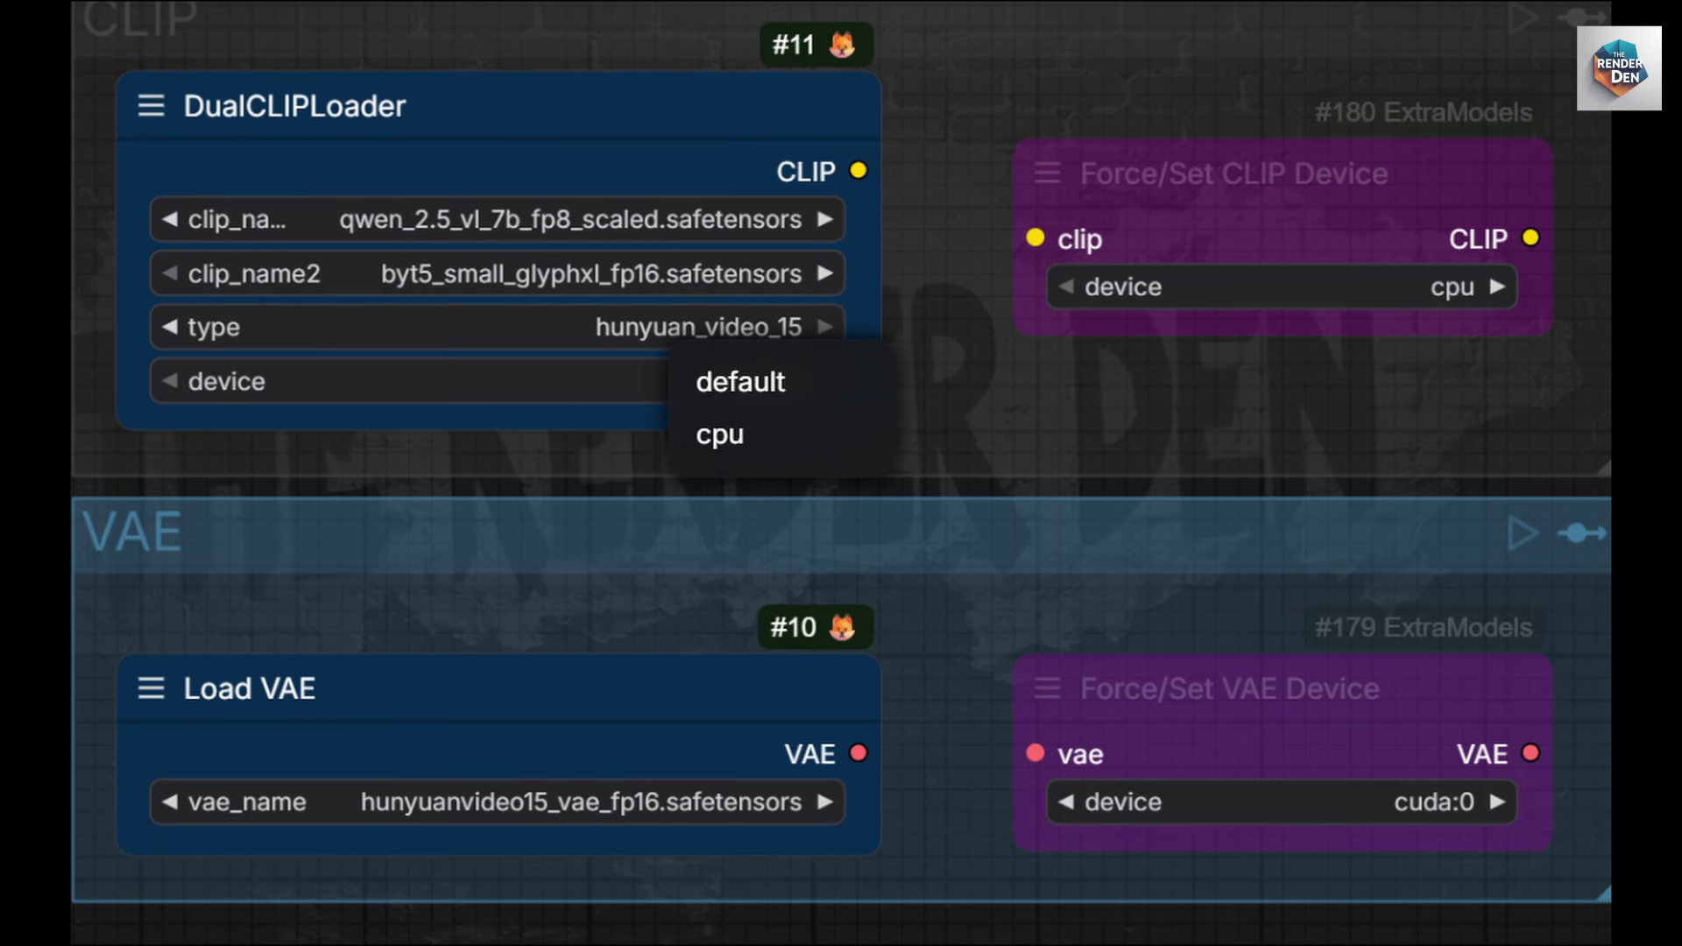
click(741, 382)
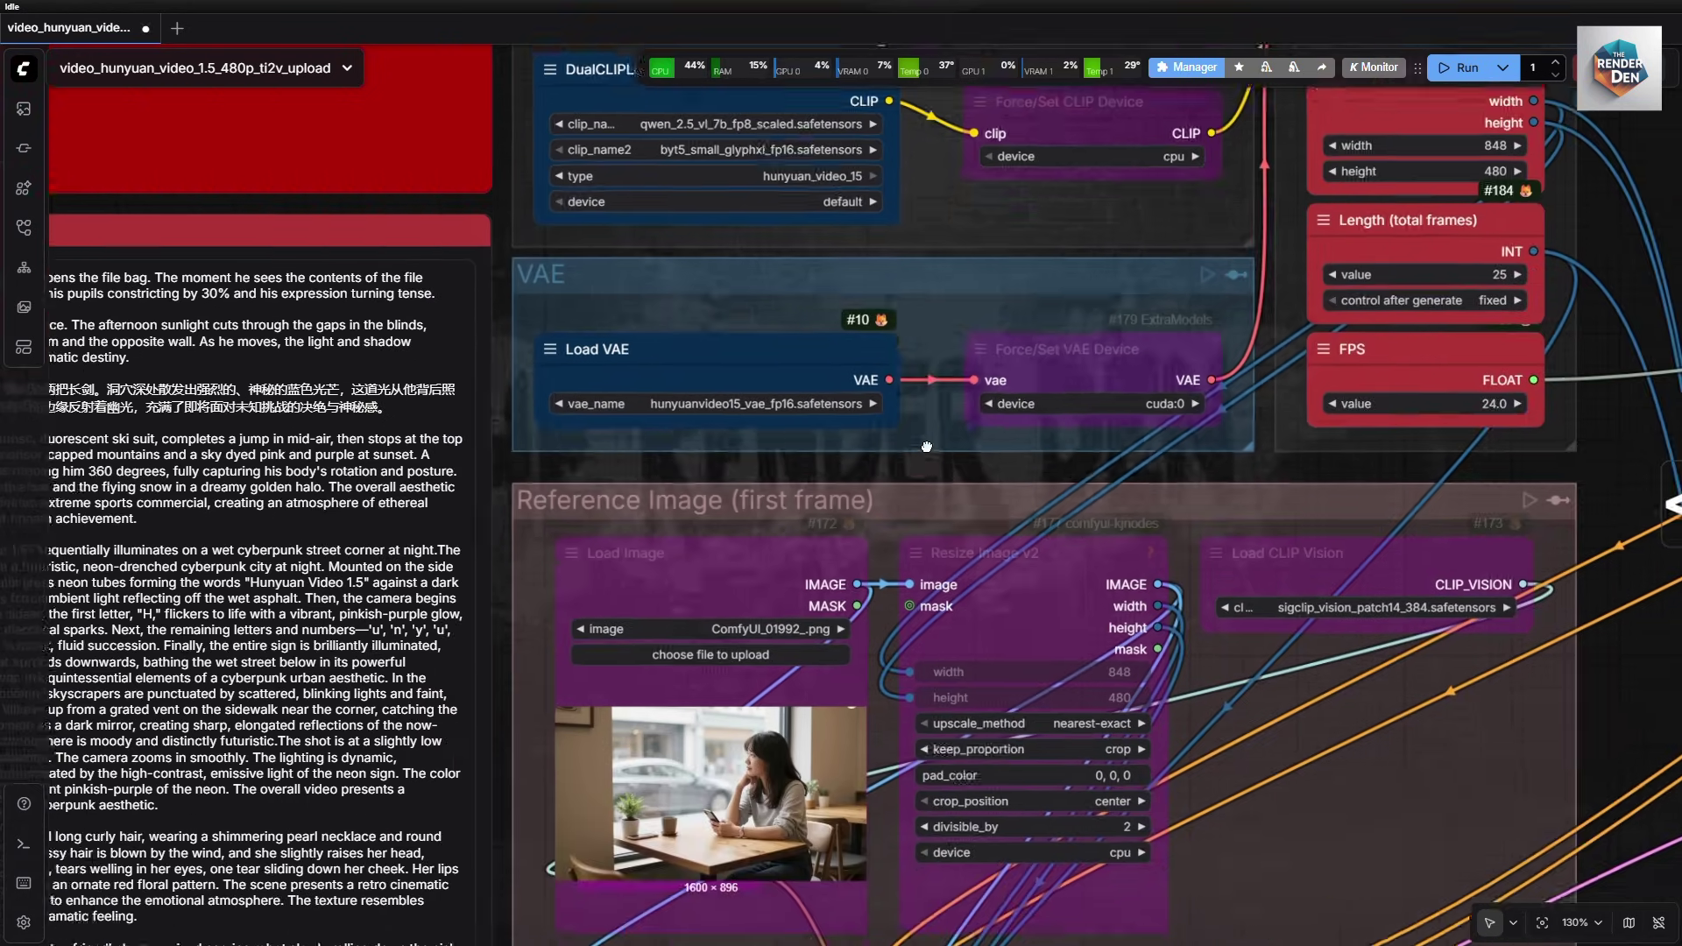
drag(926, 447, 867, 78)
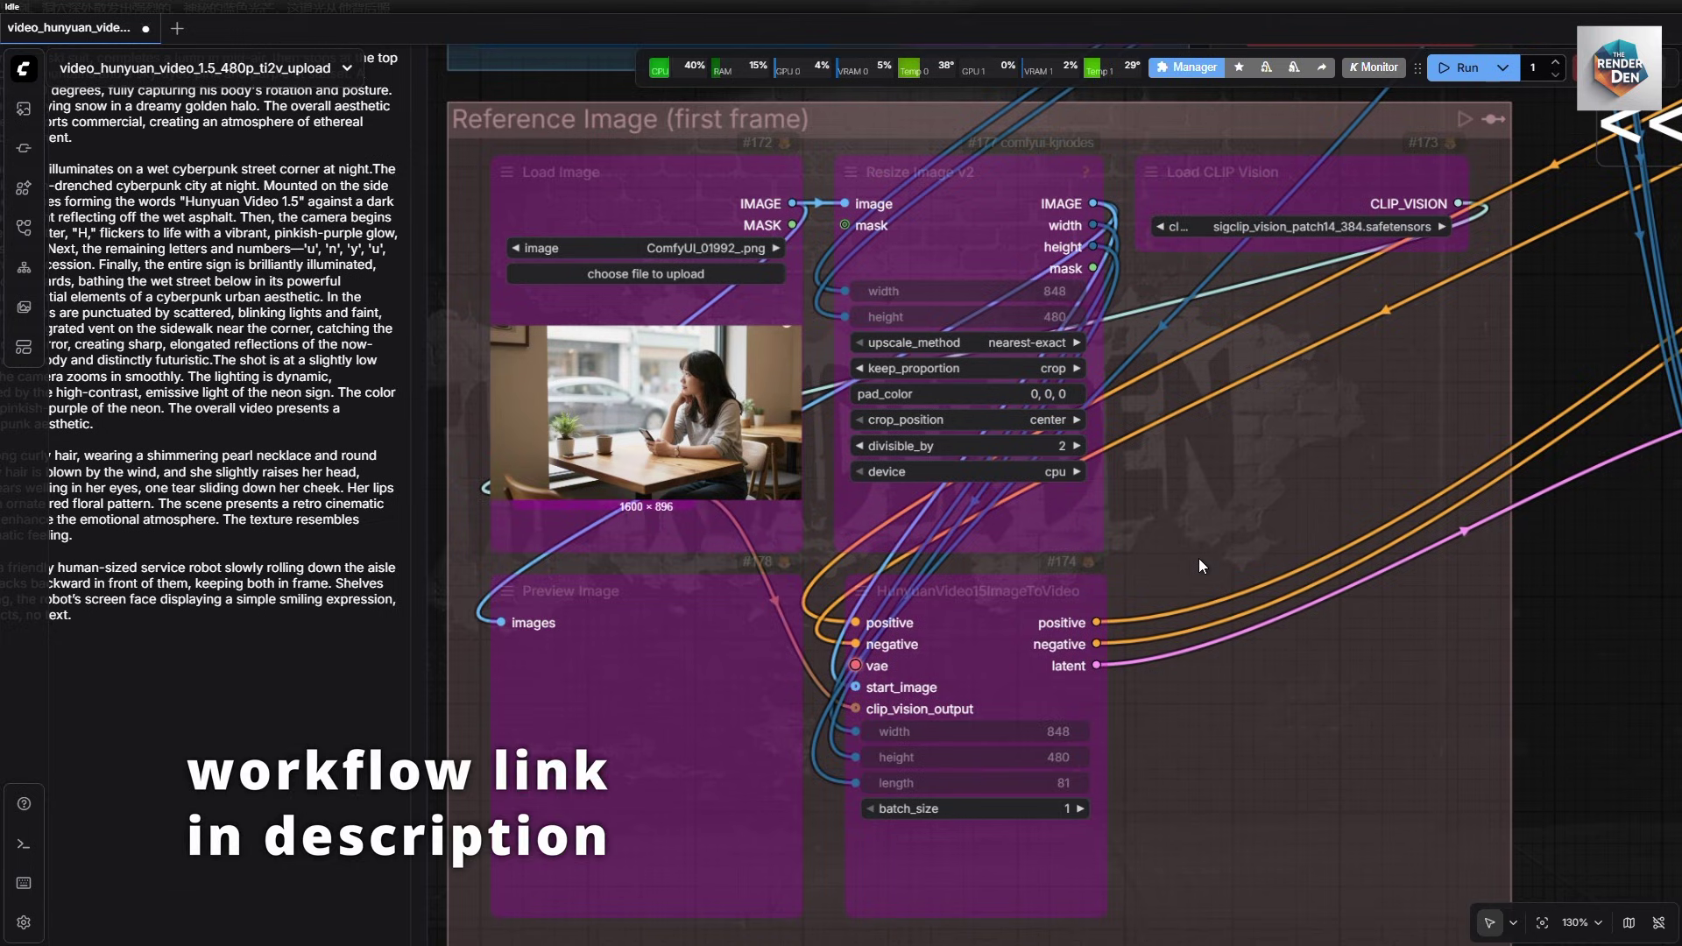
click(1282, 230)
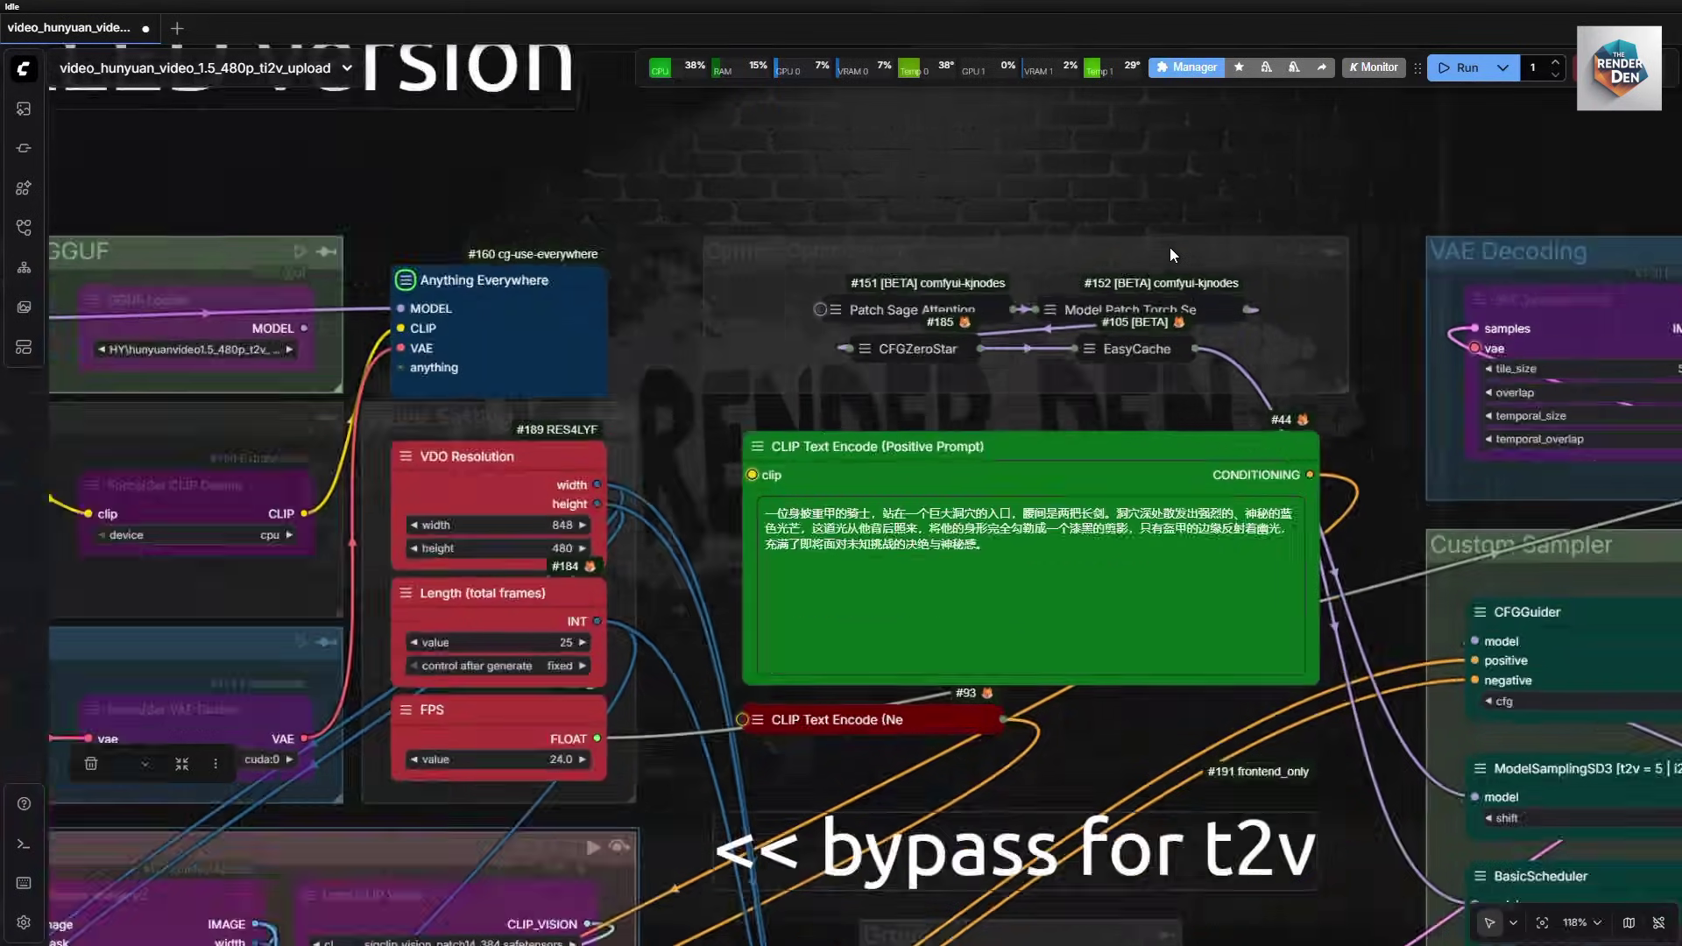
scroll(1170, 247, up, 5)
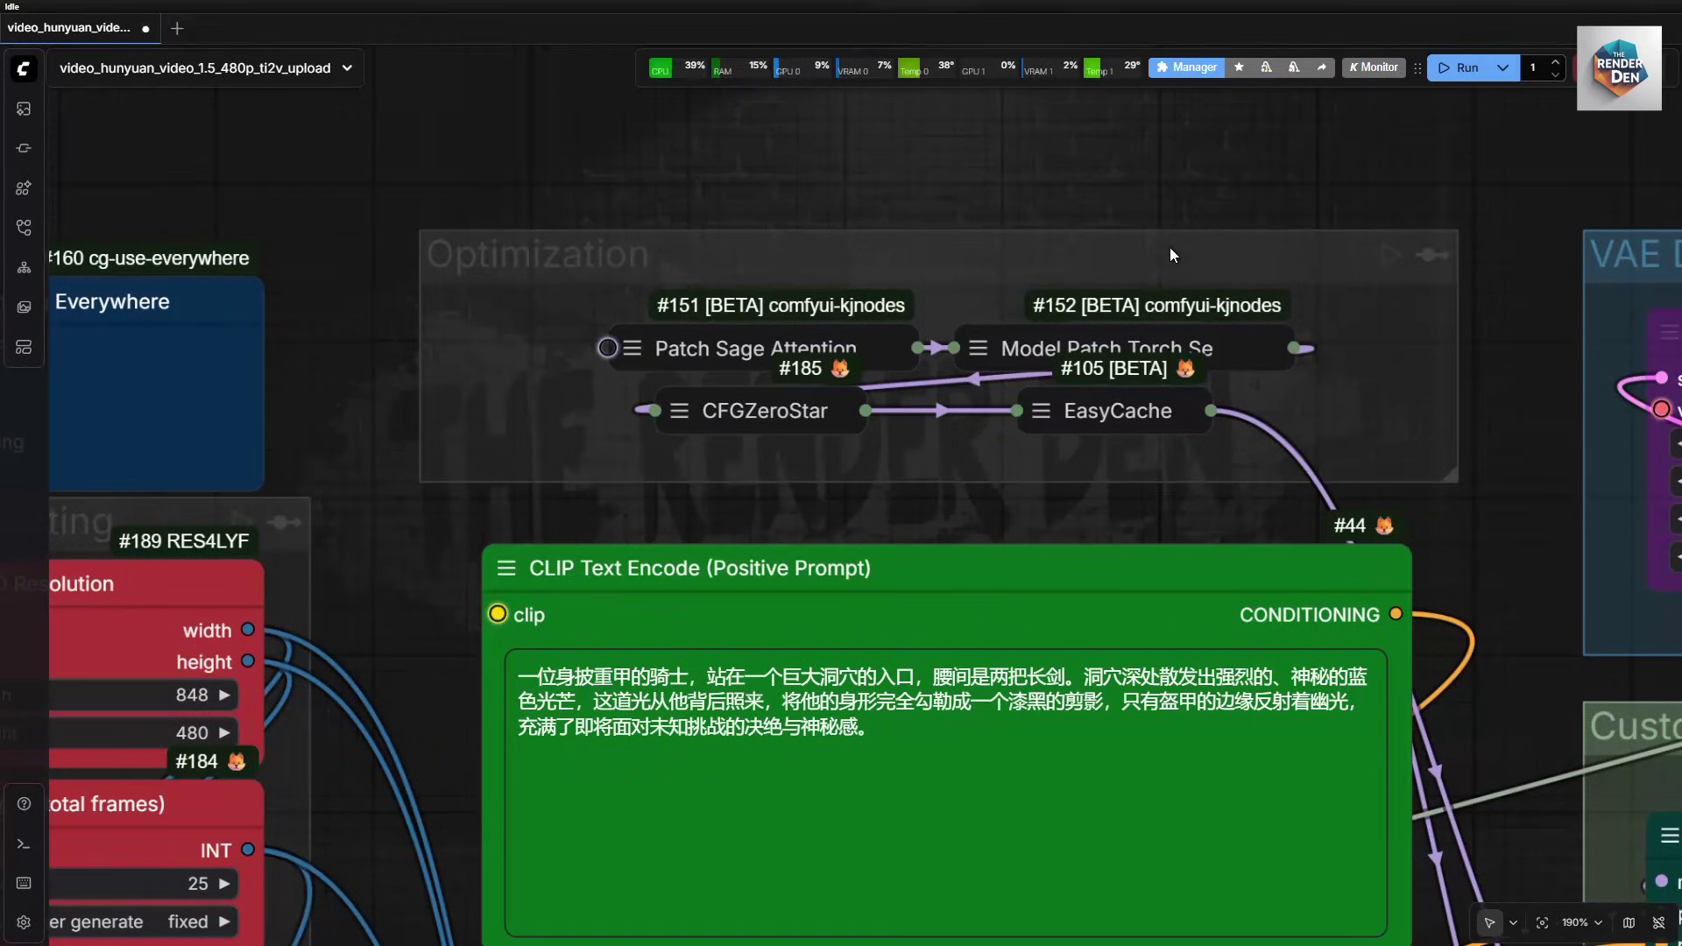
drag(1163, 188, 1174, 130)
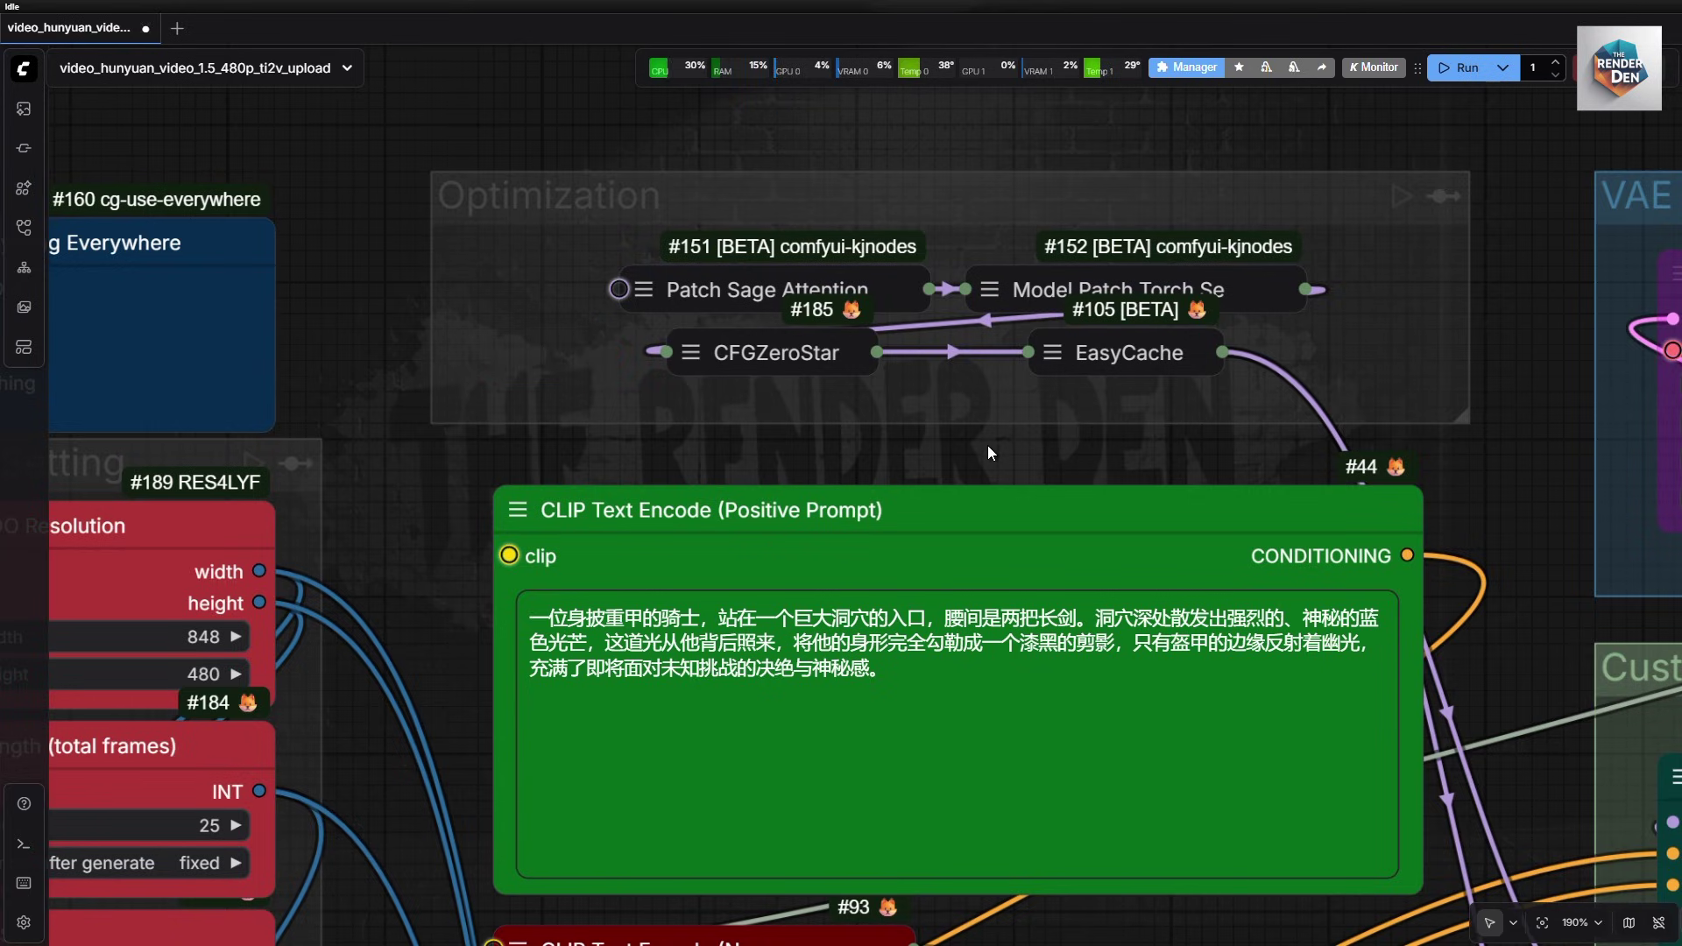
drag(988, 449, 987, 445)
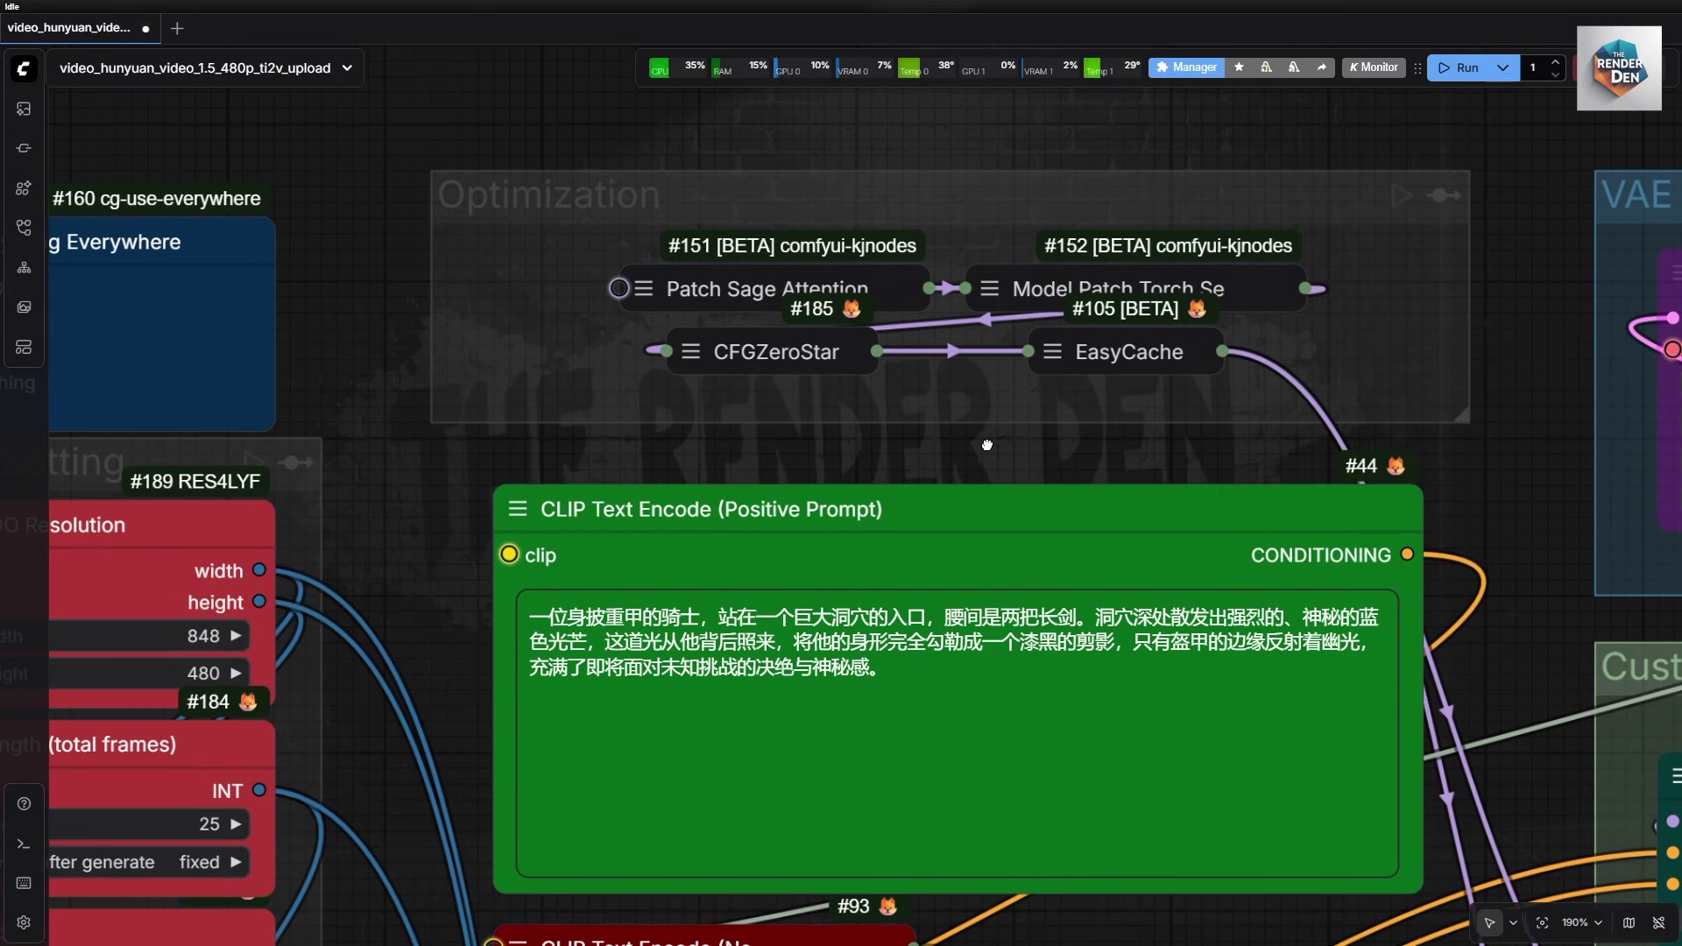
click(1051, 350)
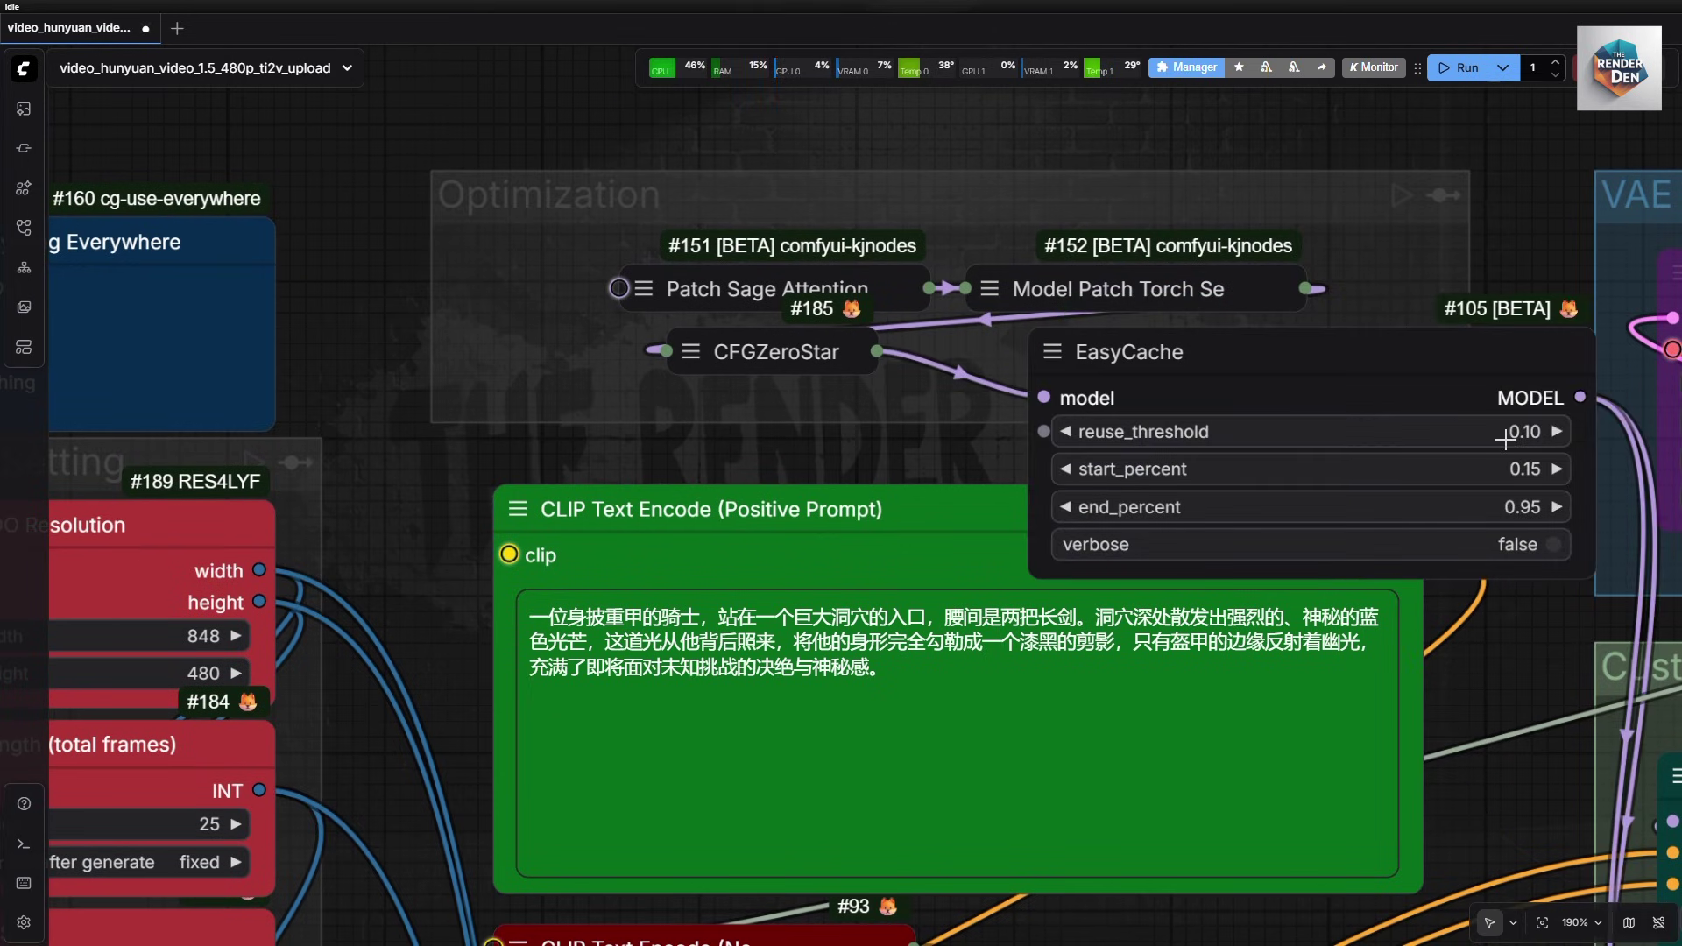
click(1054, 353)
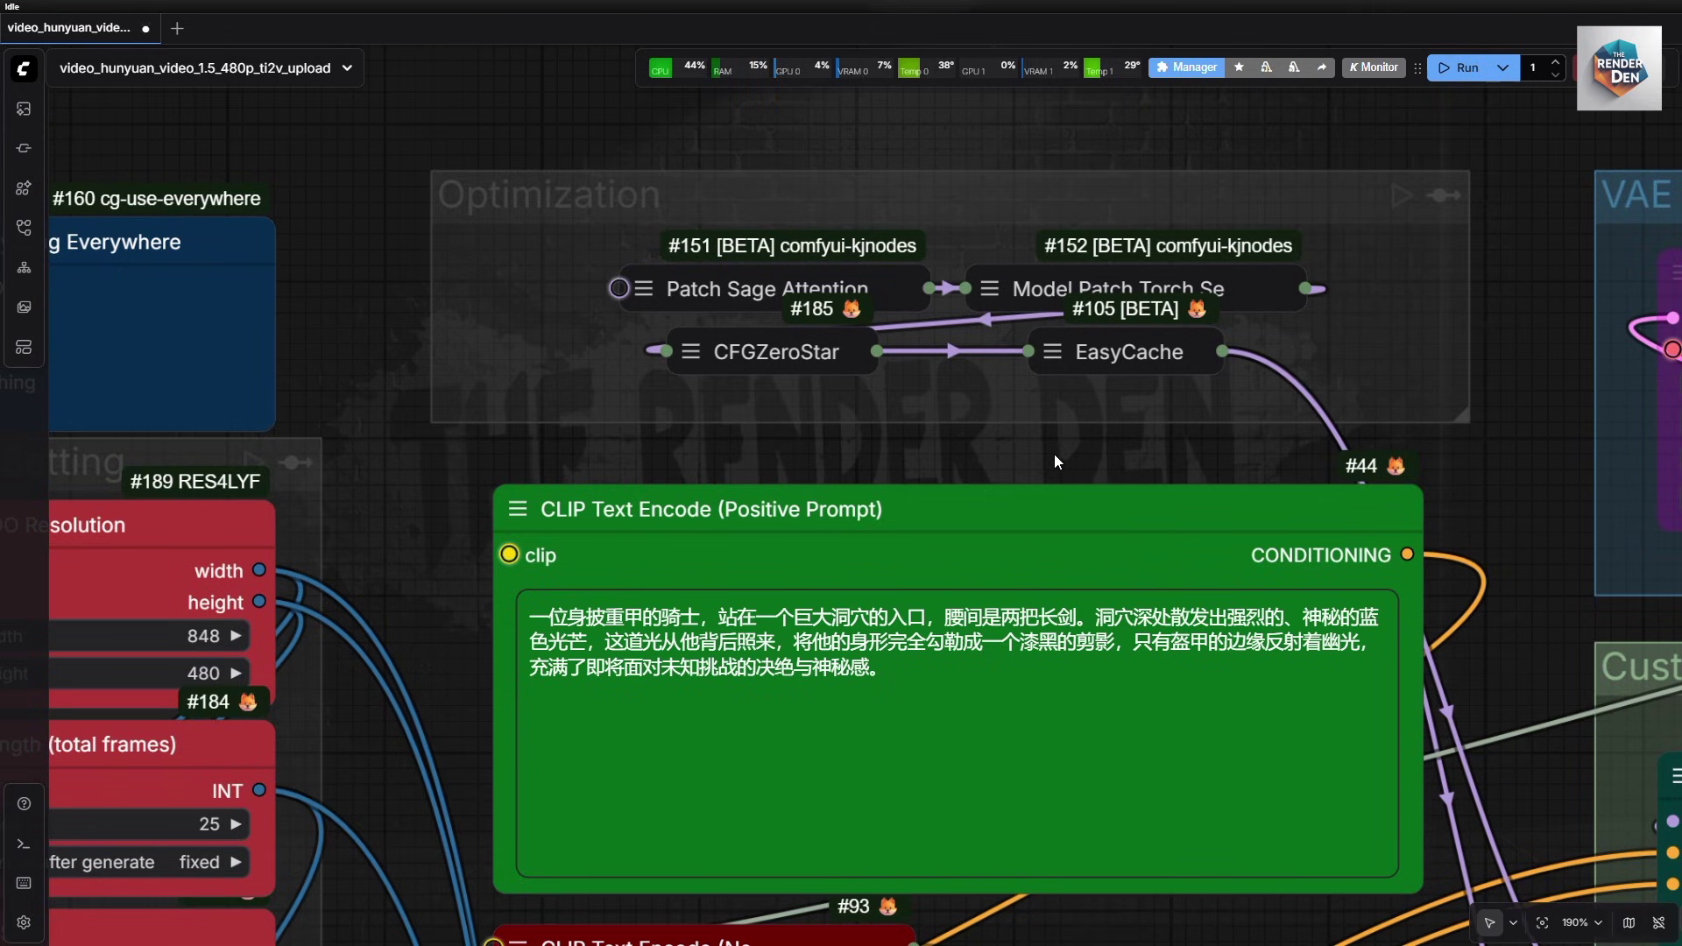
click(644, 289)
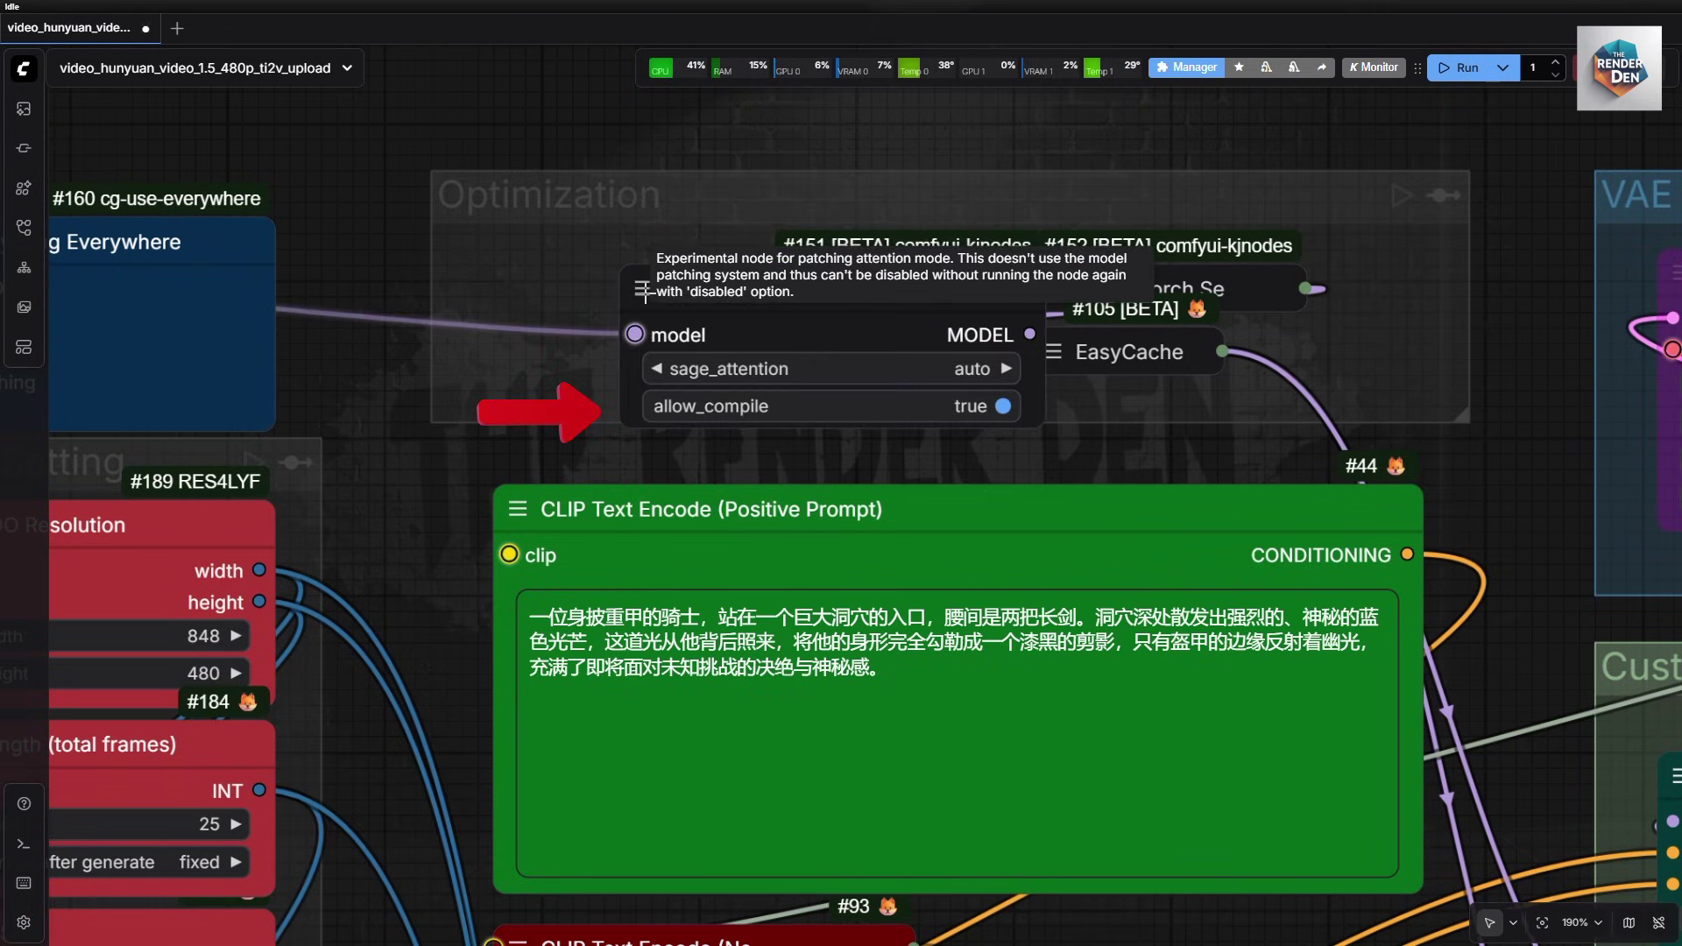
scroll(971, 343, down, 2)
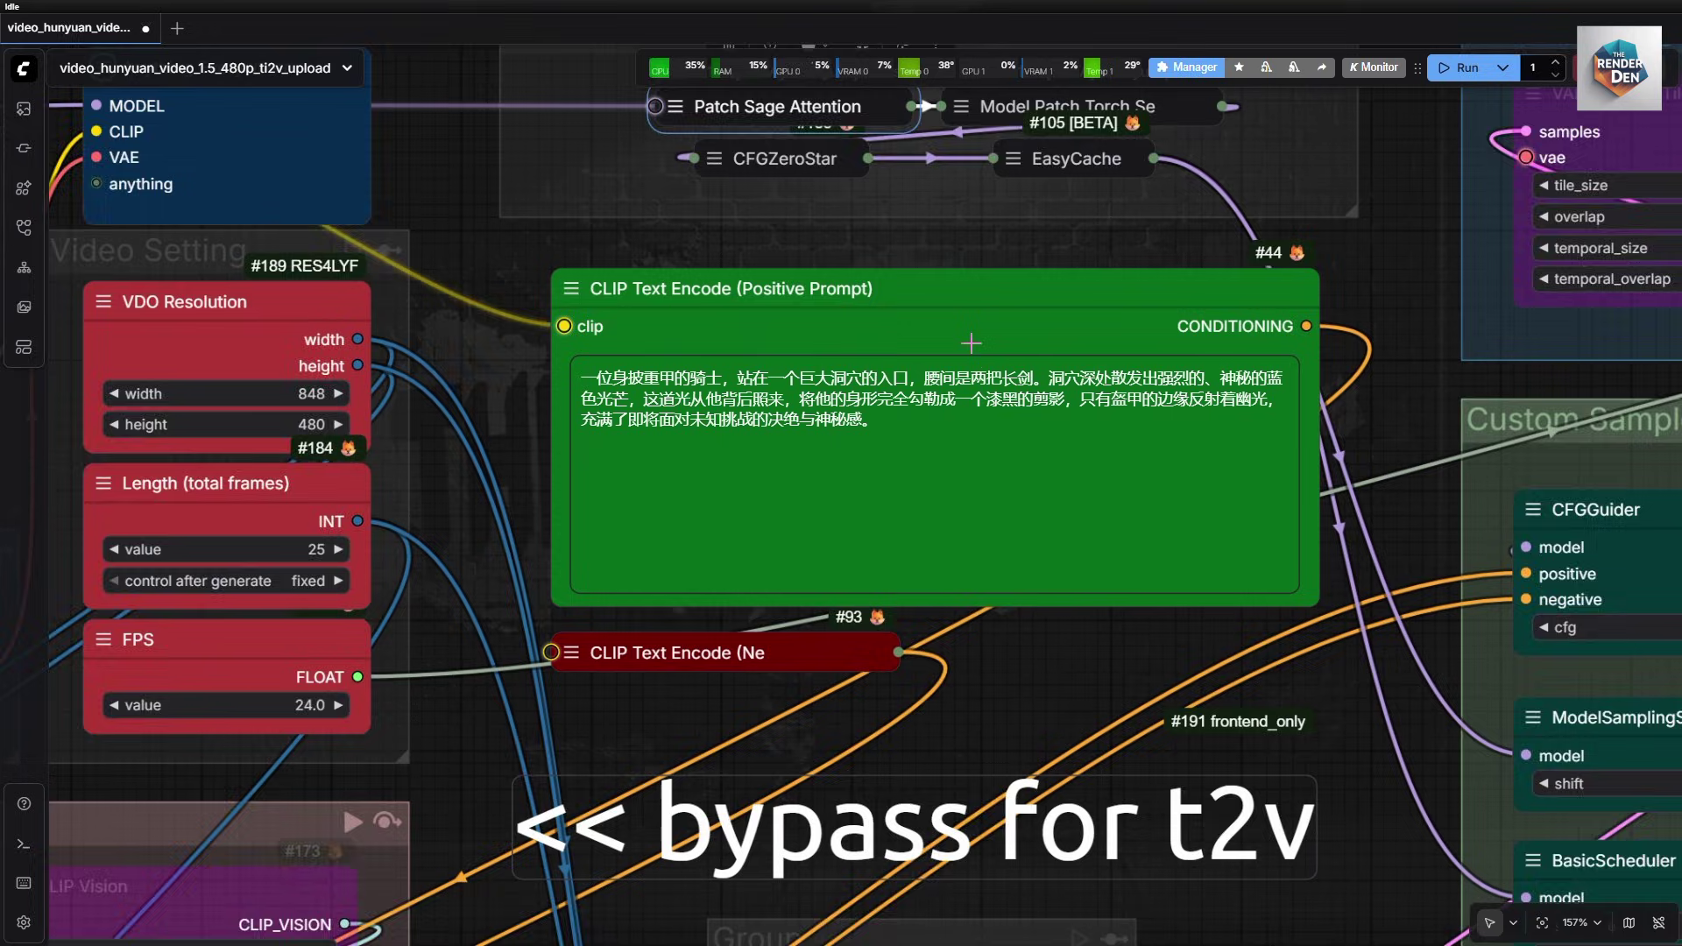
scroll(987, 425, up, 2)
scroll(1041, 680, up, 1)
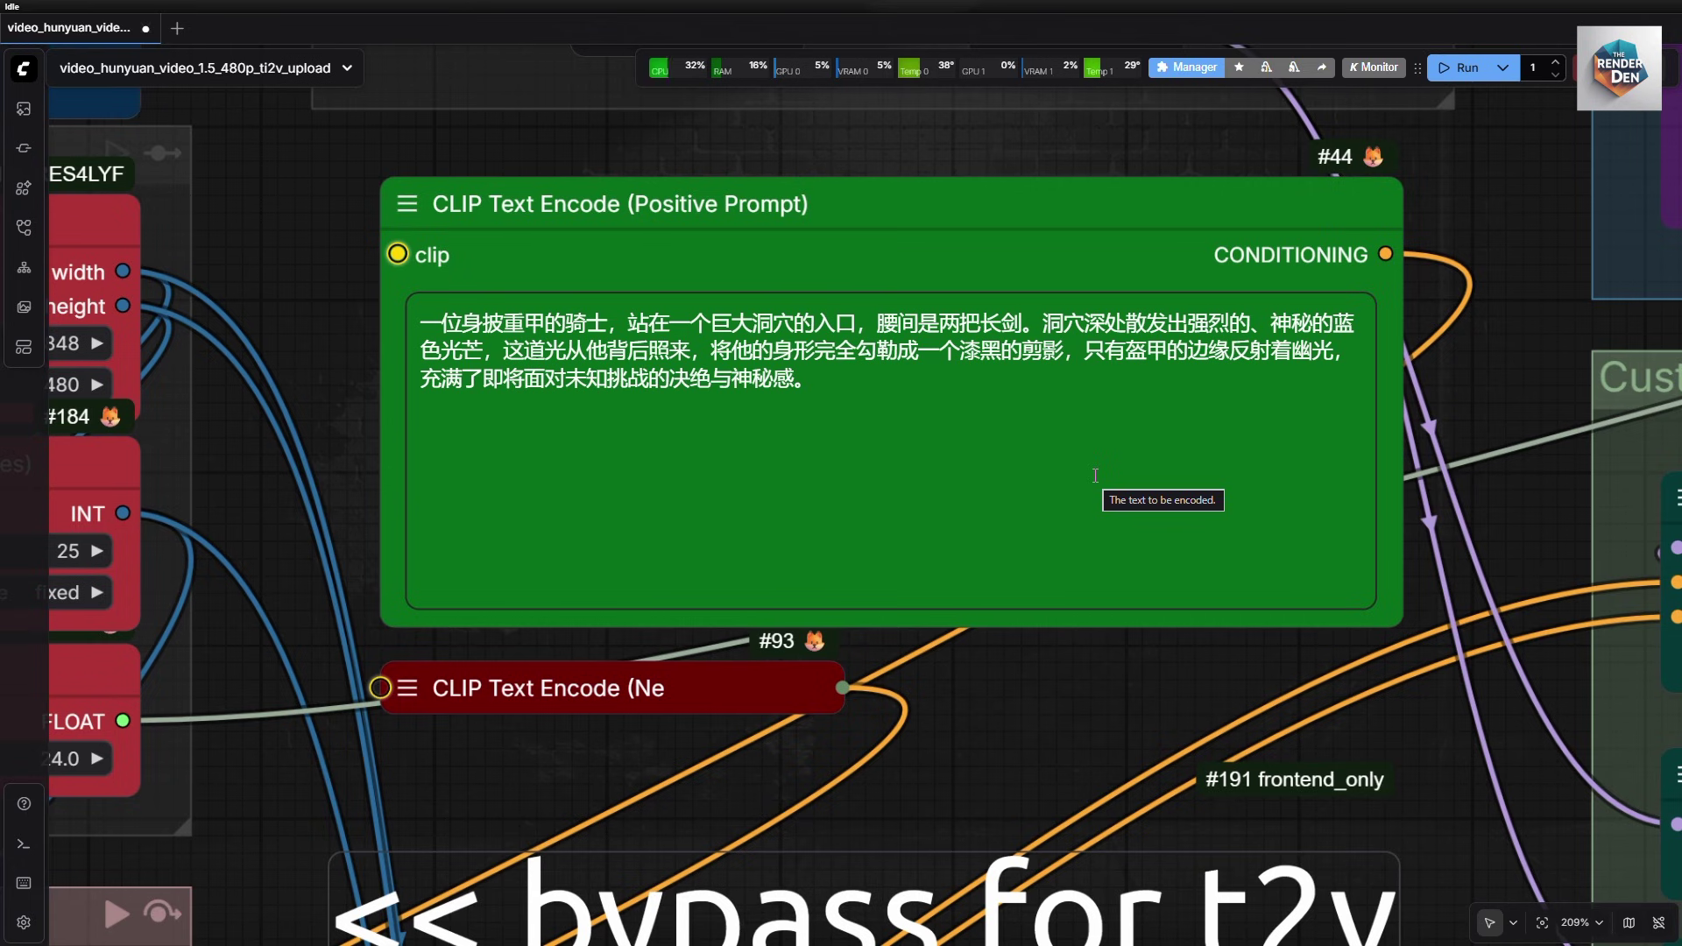
scroll(1066, 493, down, 2)
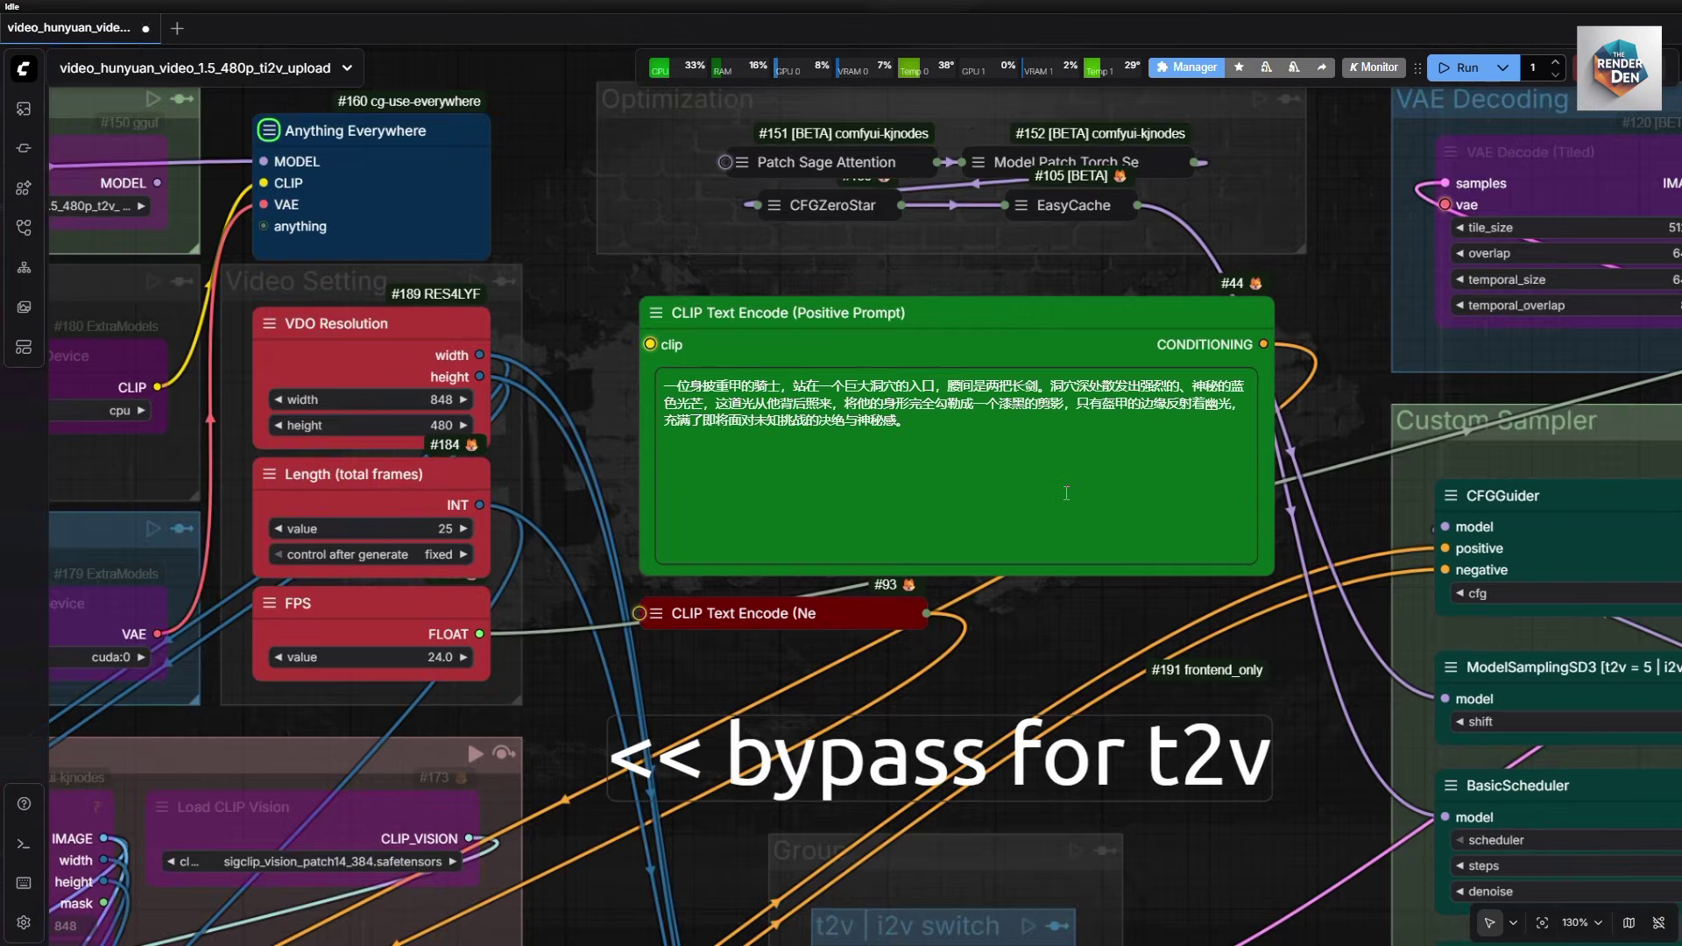
drag(1058, 631, 1072, 417)
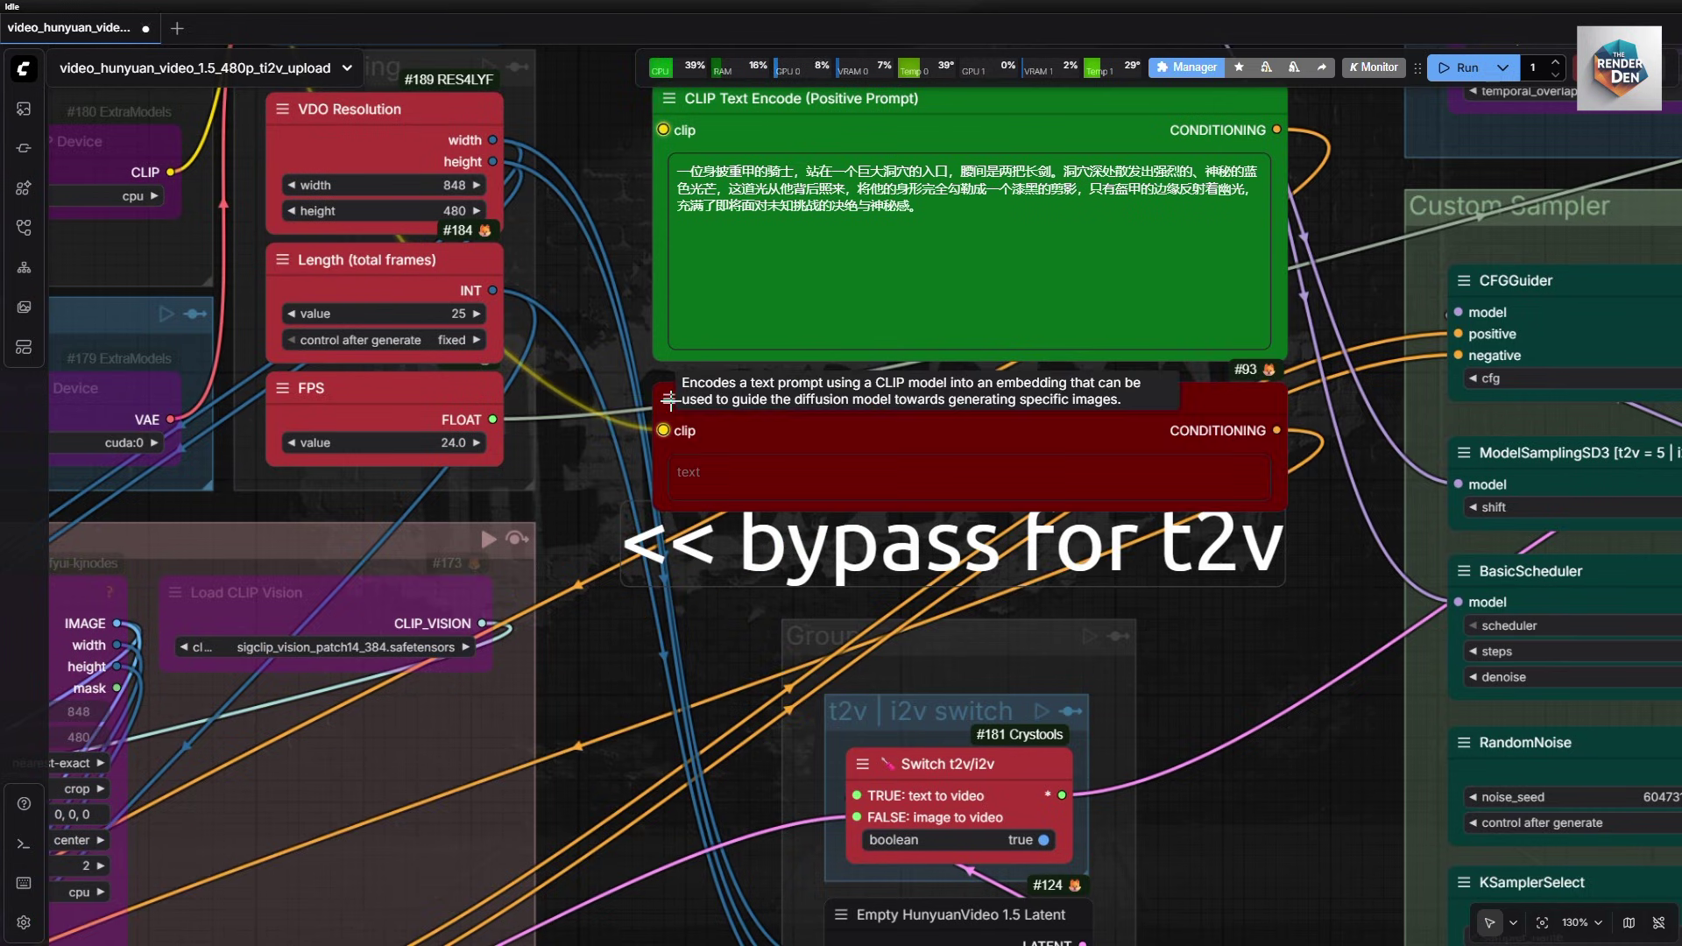
Swap VDO Resolution width/height to portrait and back to 848 × 480
scroll(1109, 433, up, 2)
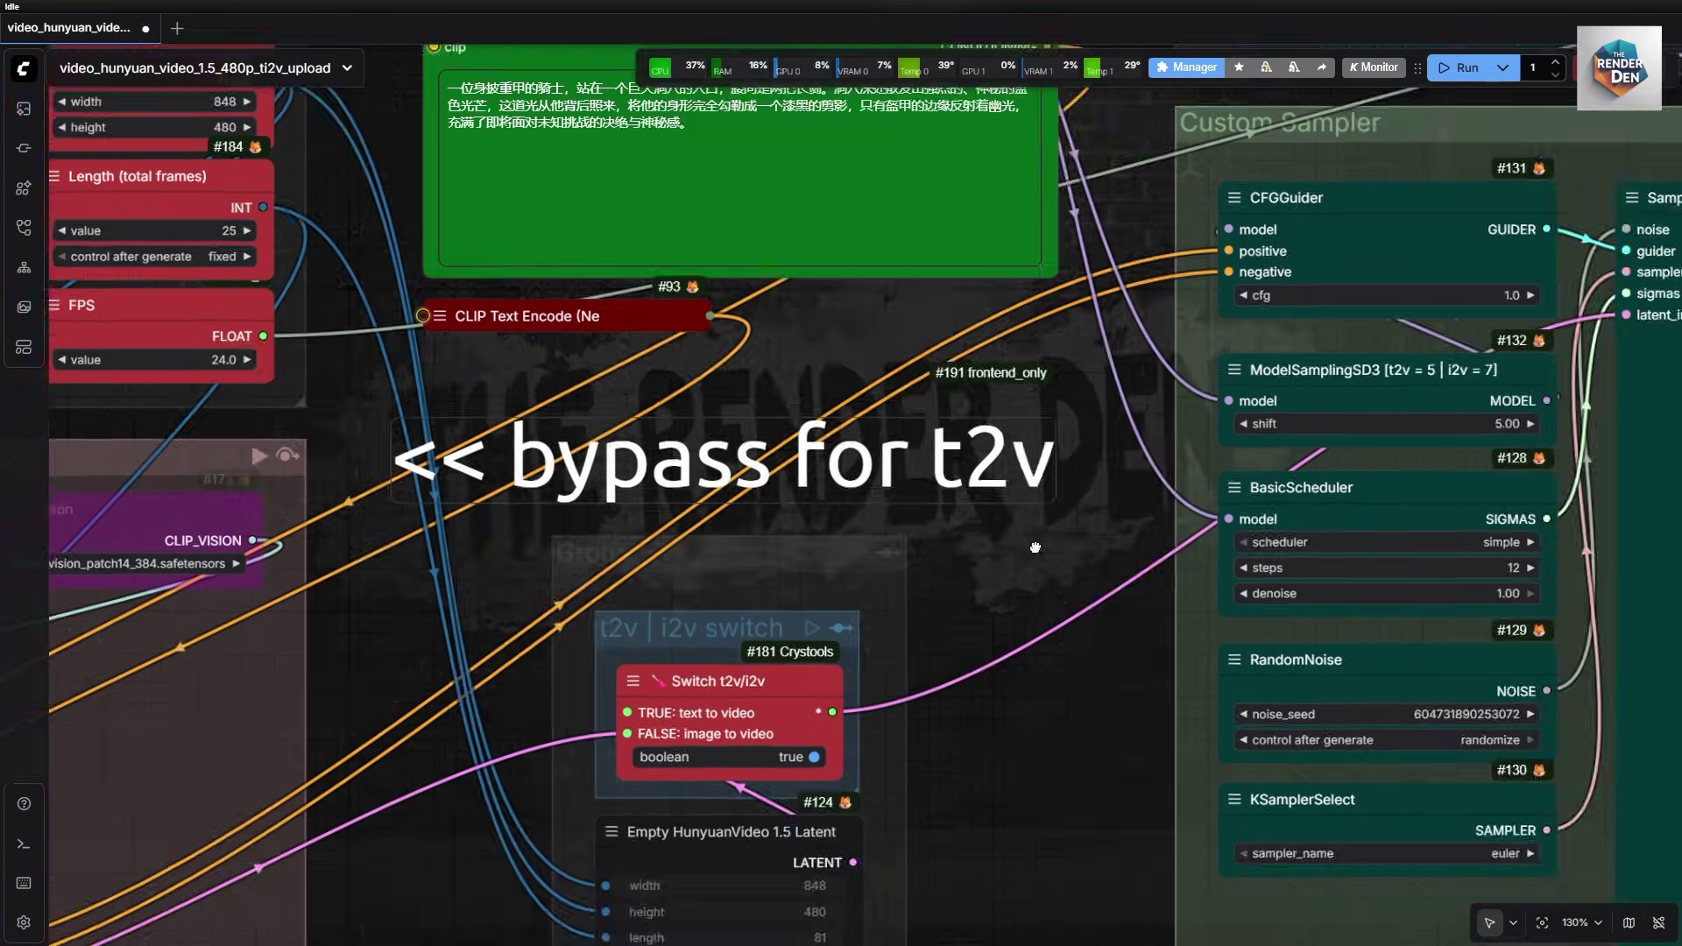
scroll(1032, 537, down, 4)
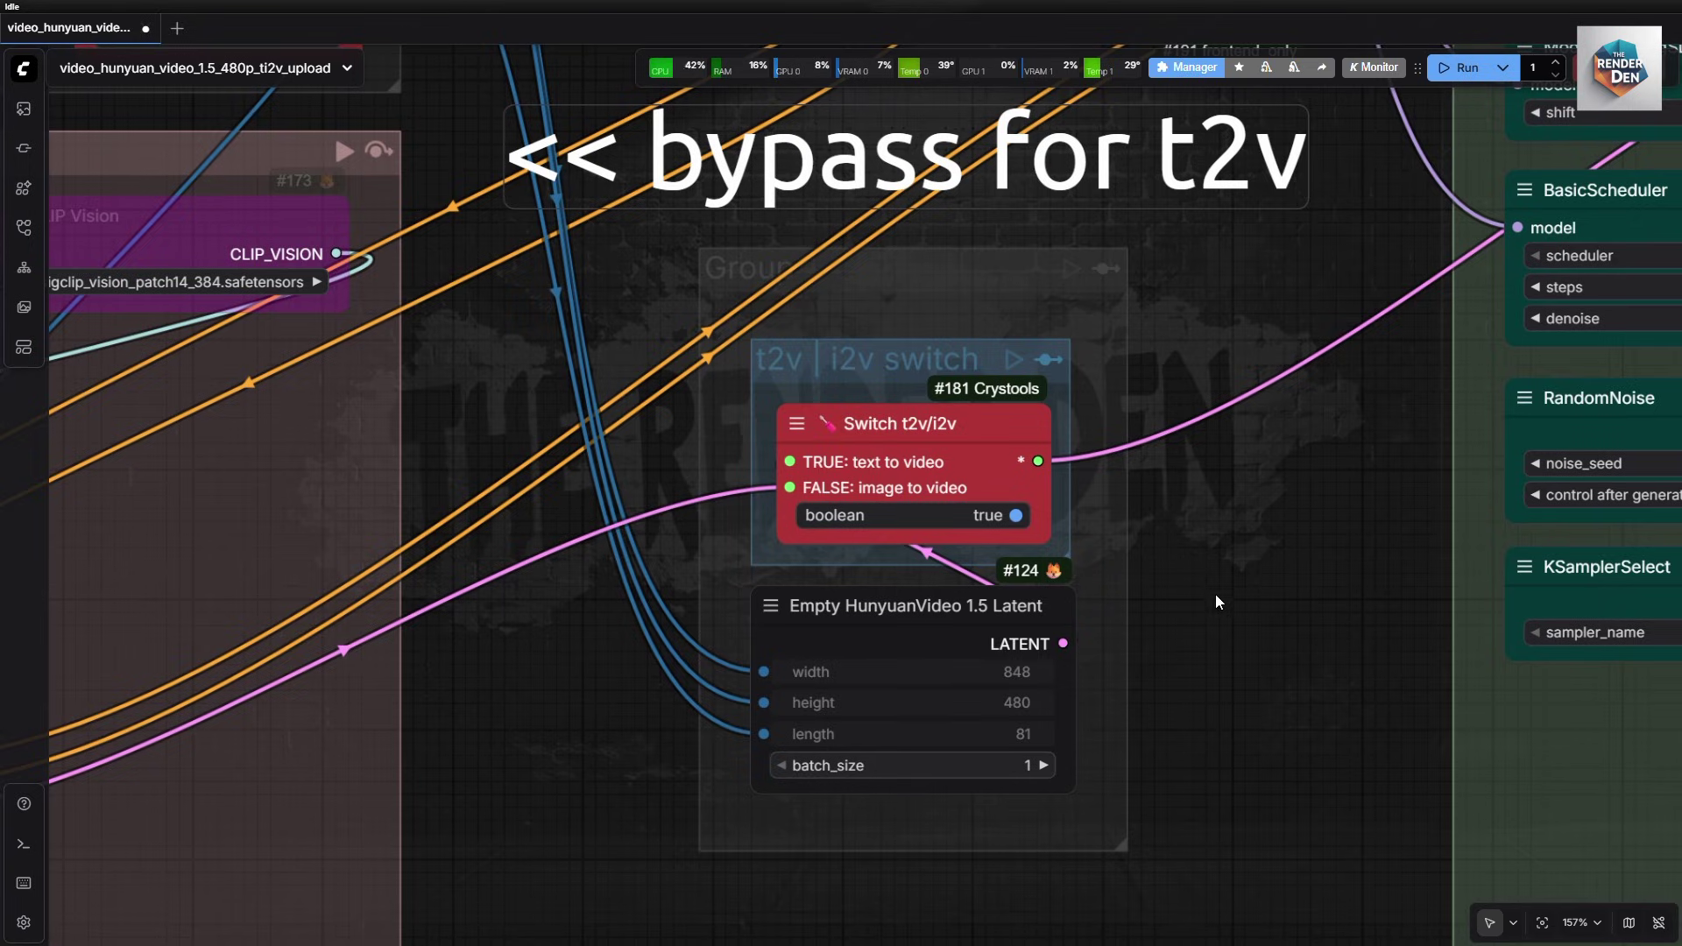
scroll(1222, 583, up, 2)
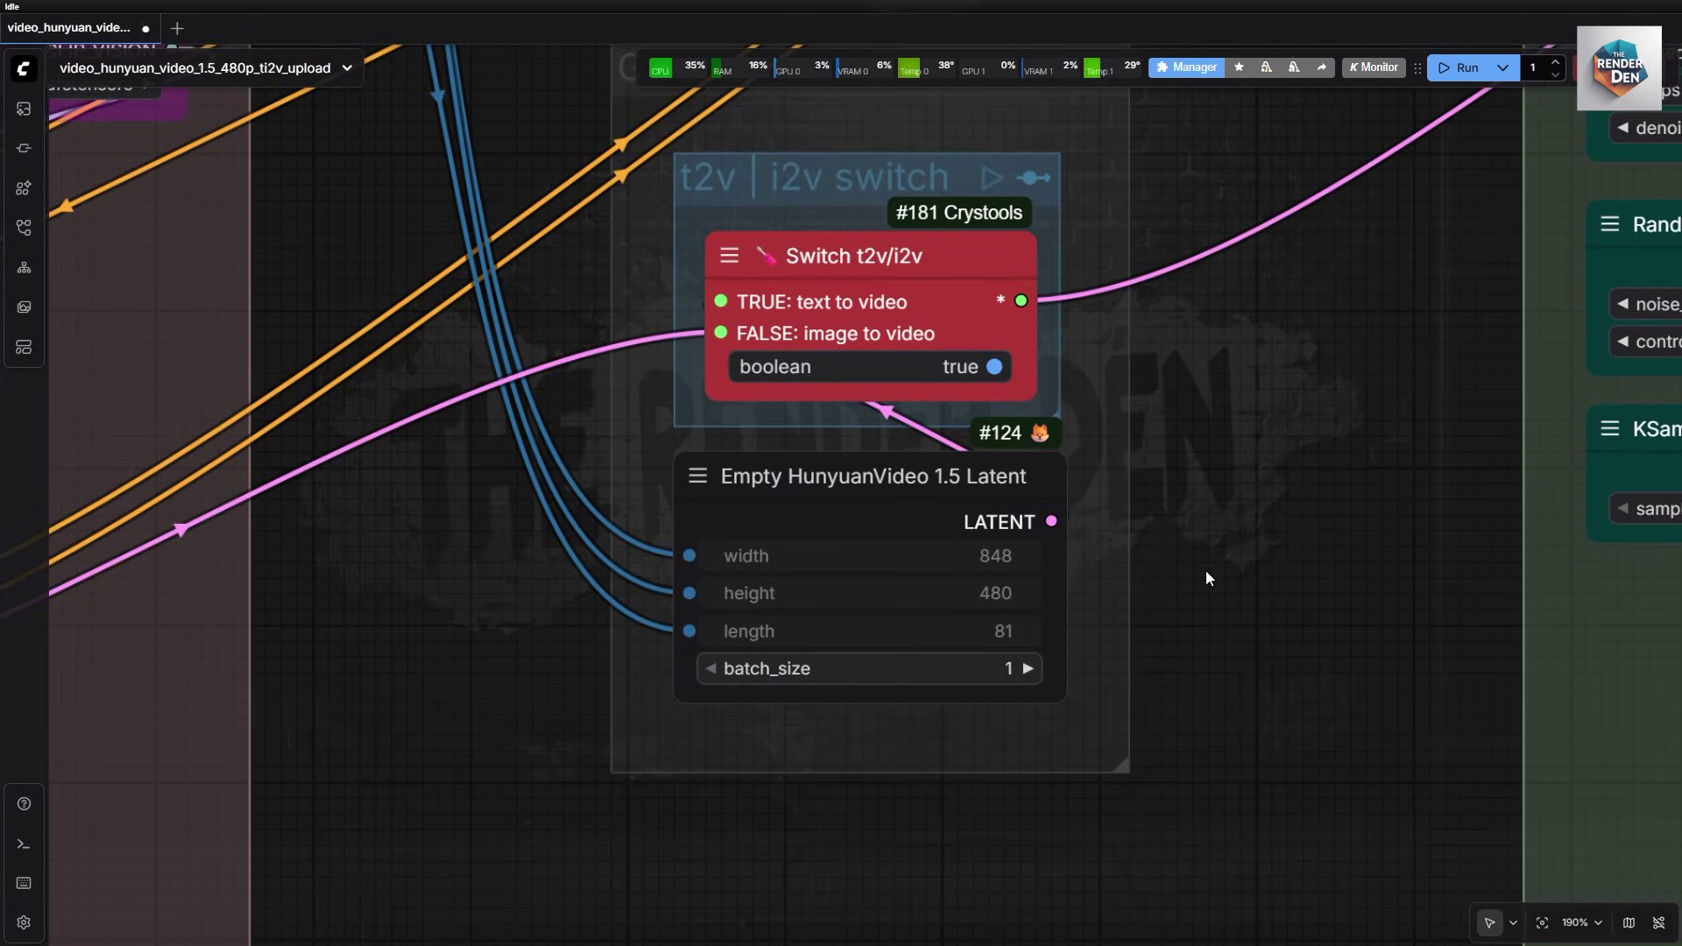
scroll(1205, 571, down, 1)
scroll(1323, 658, down, 5)
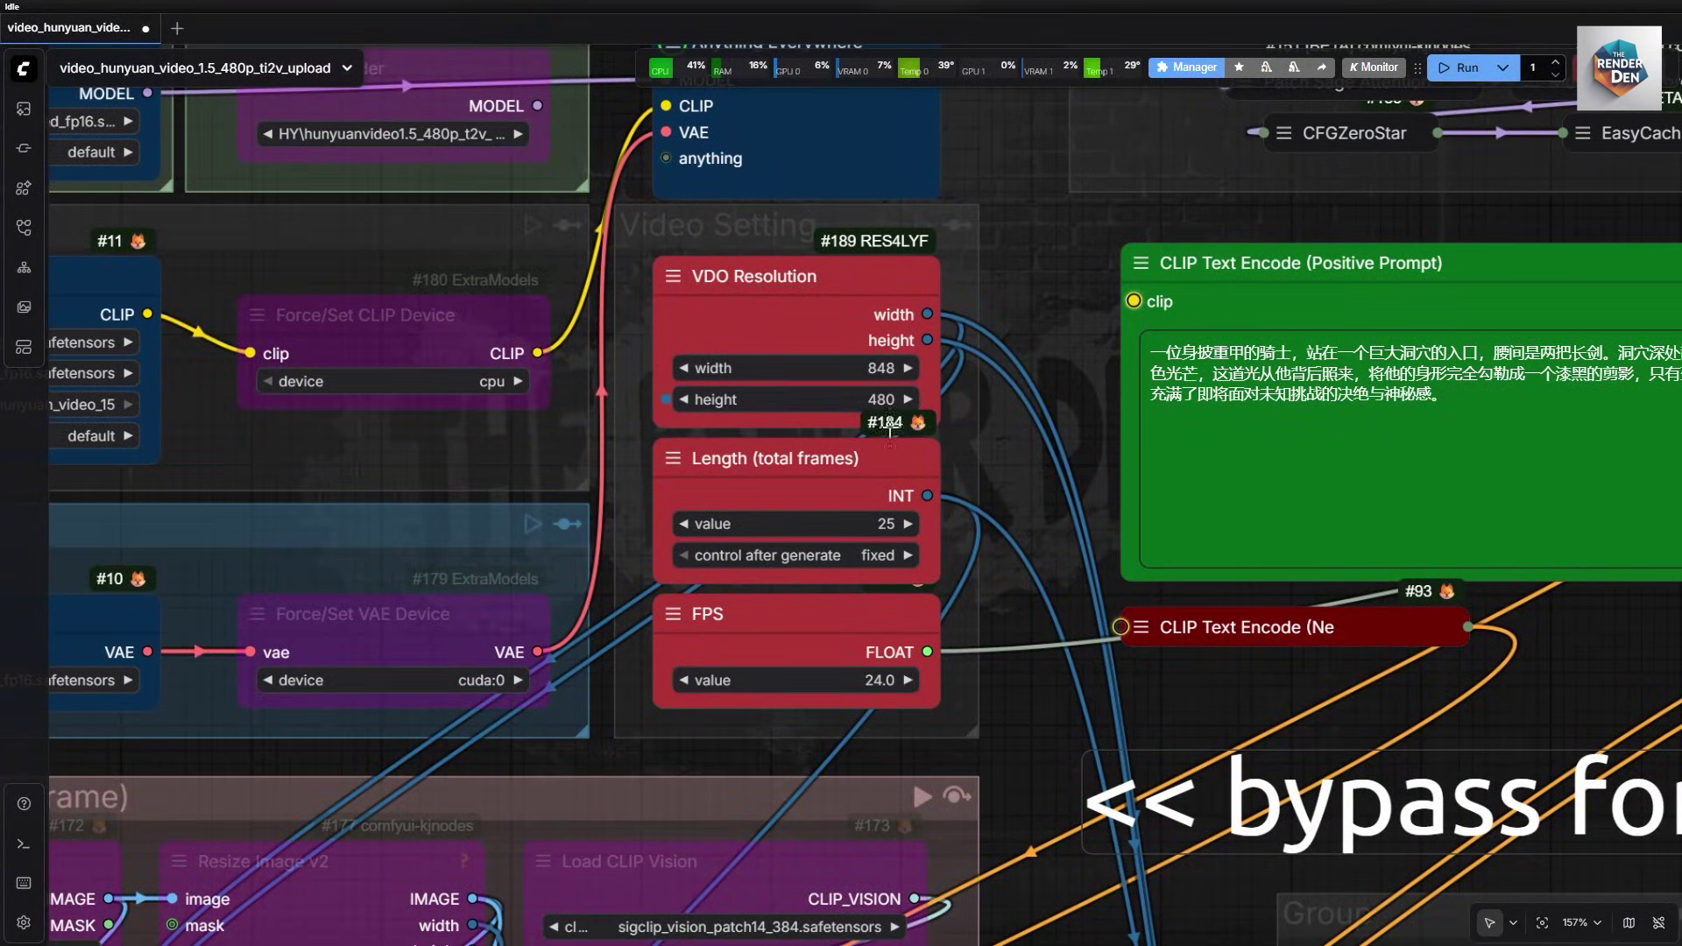
click(790, 262)
right_click(791, 260)
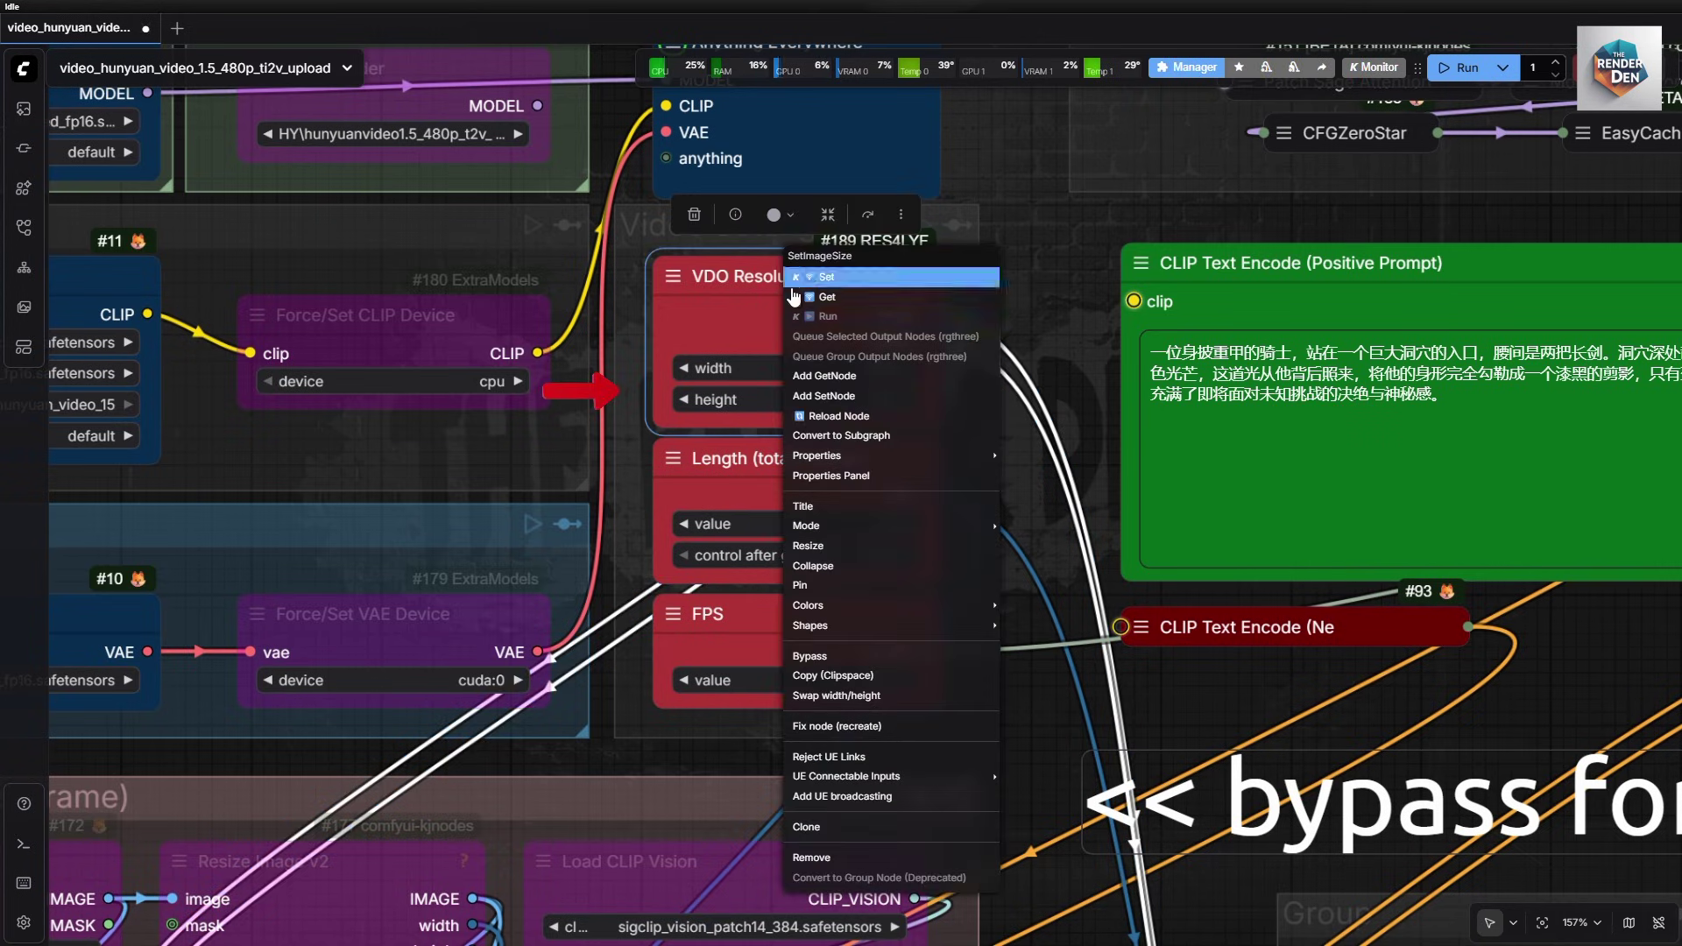
click(854, 698)
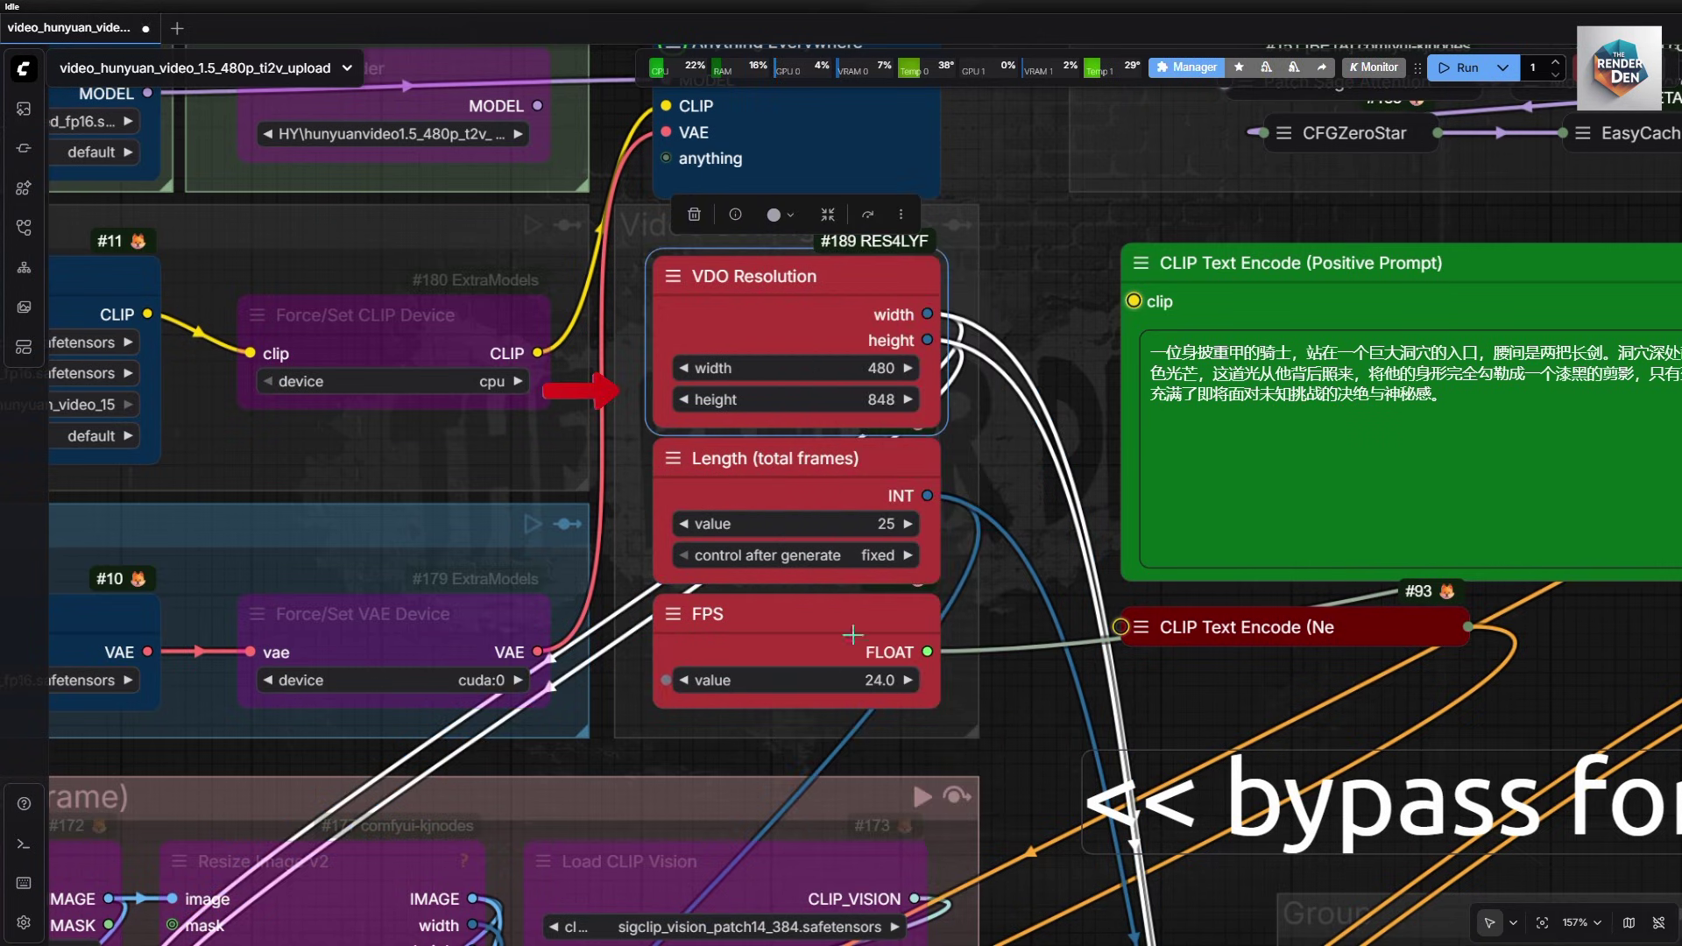
right_click(832, 271)
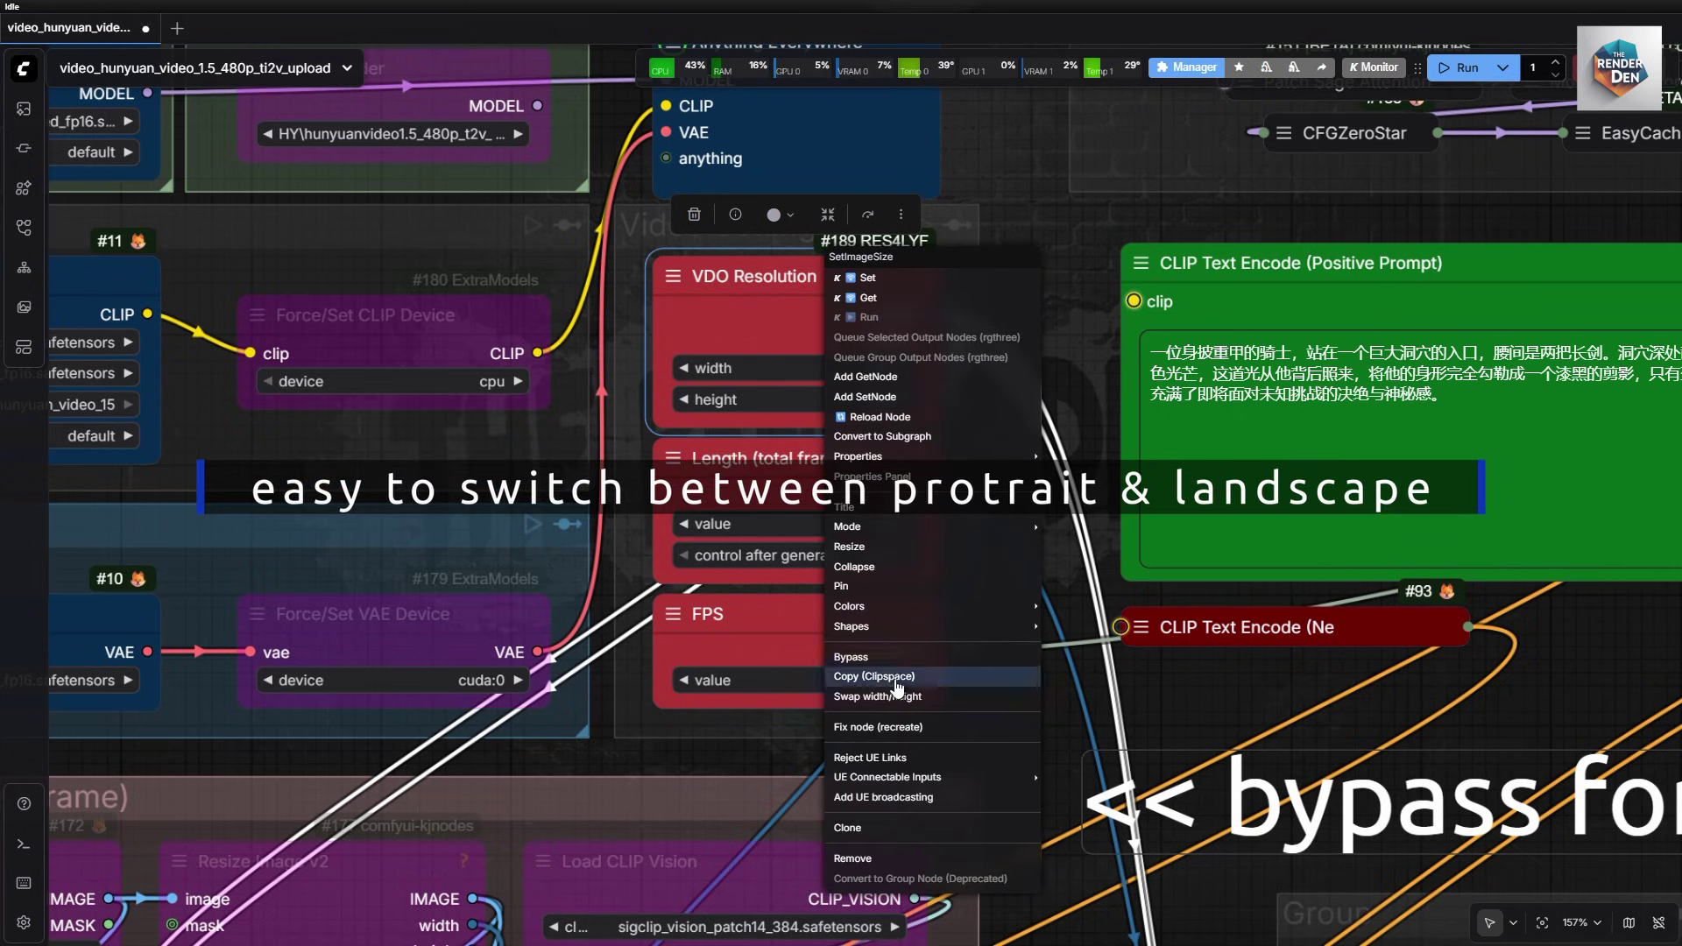
click(893, 698)
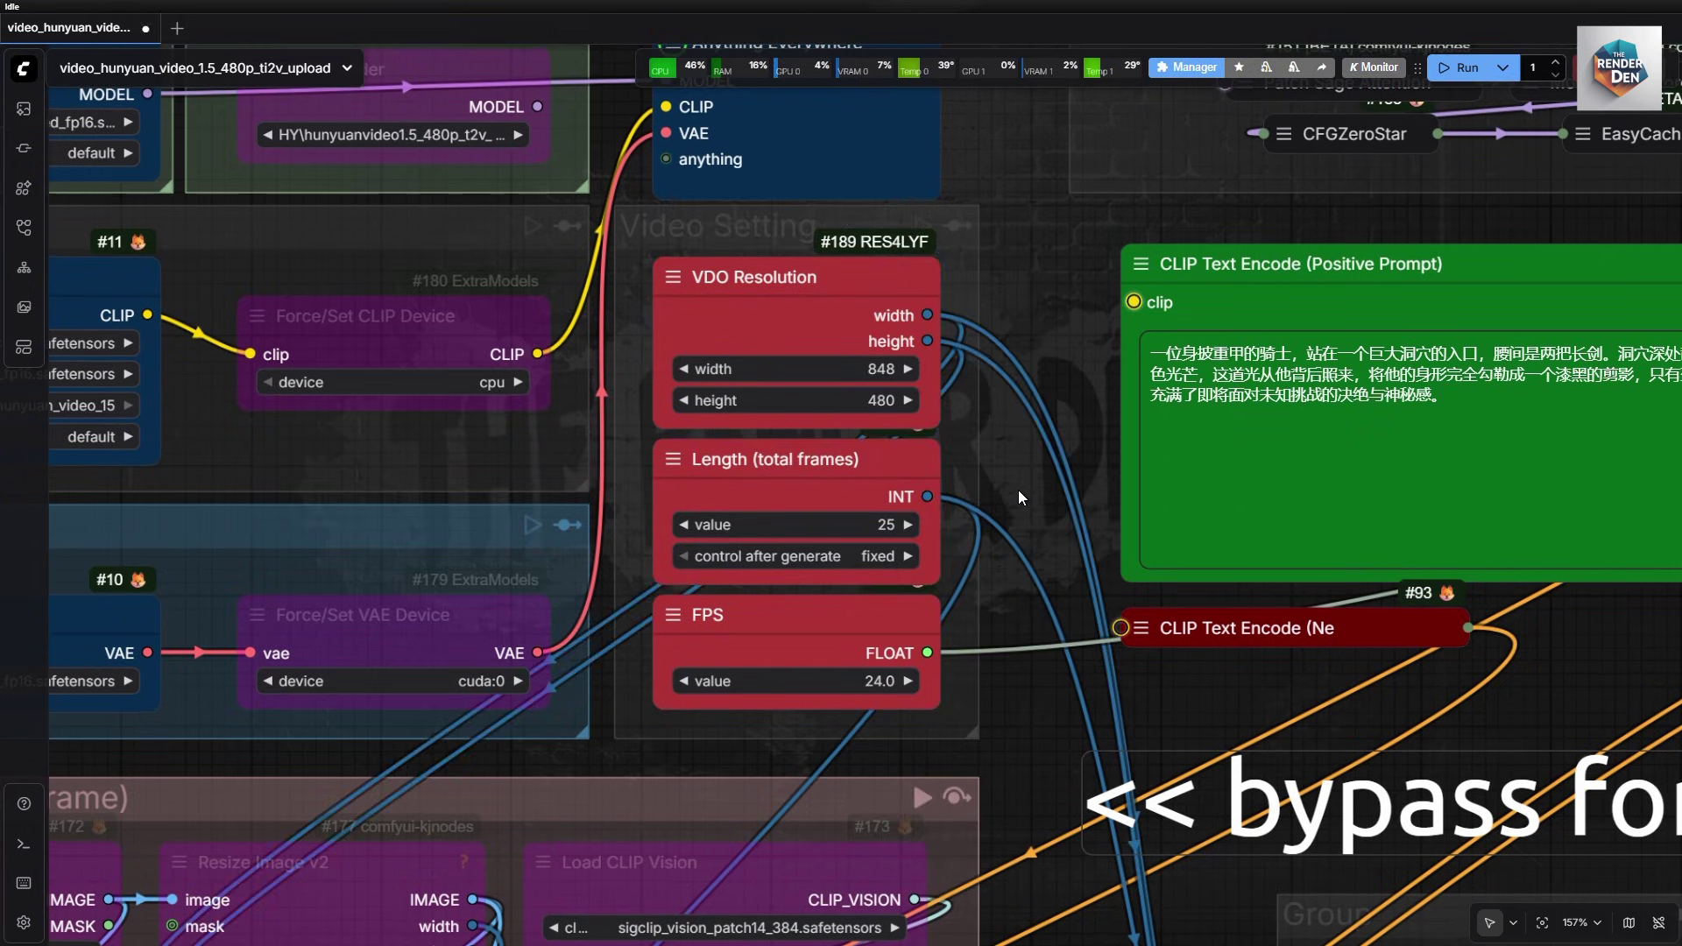
Set Length (total frames) to 49
drag(1018, 490, 1017, 375)
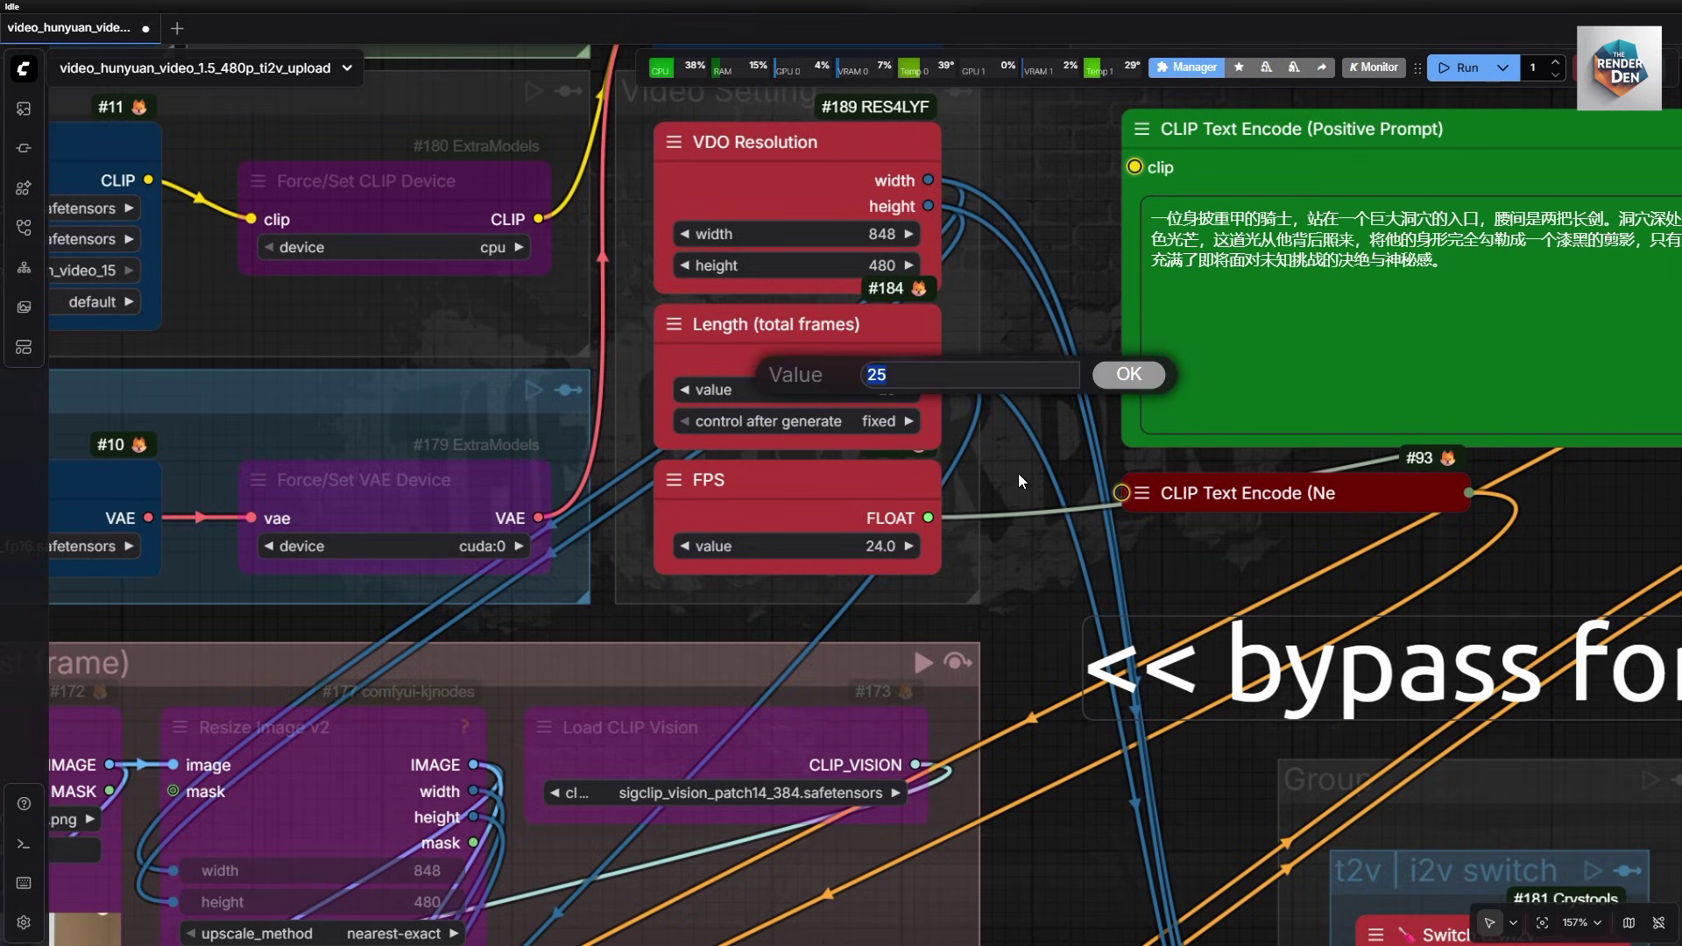
text(49)
key(Return)
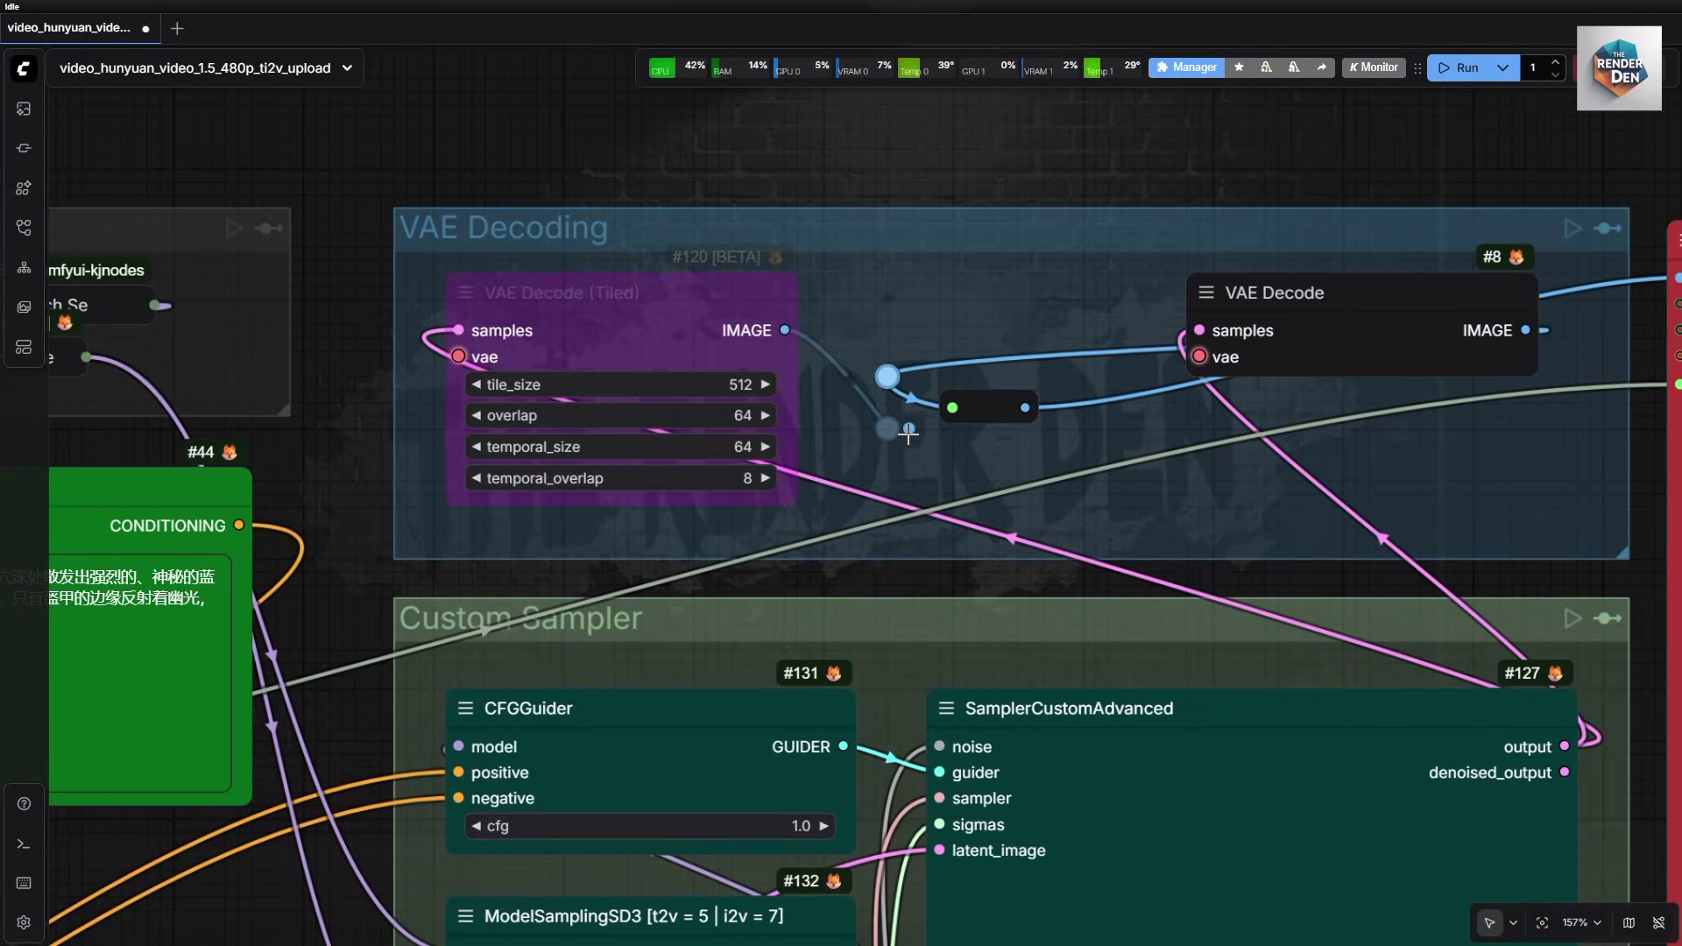
Toggle VAE Decode (Tiled) active and then leave it bypassed
click(762, 294)
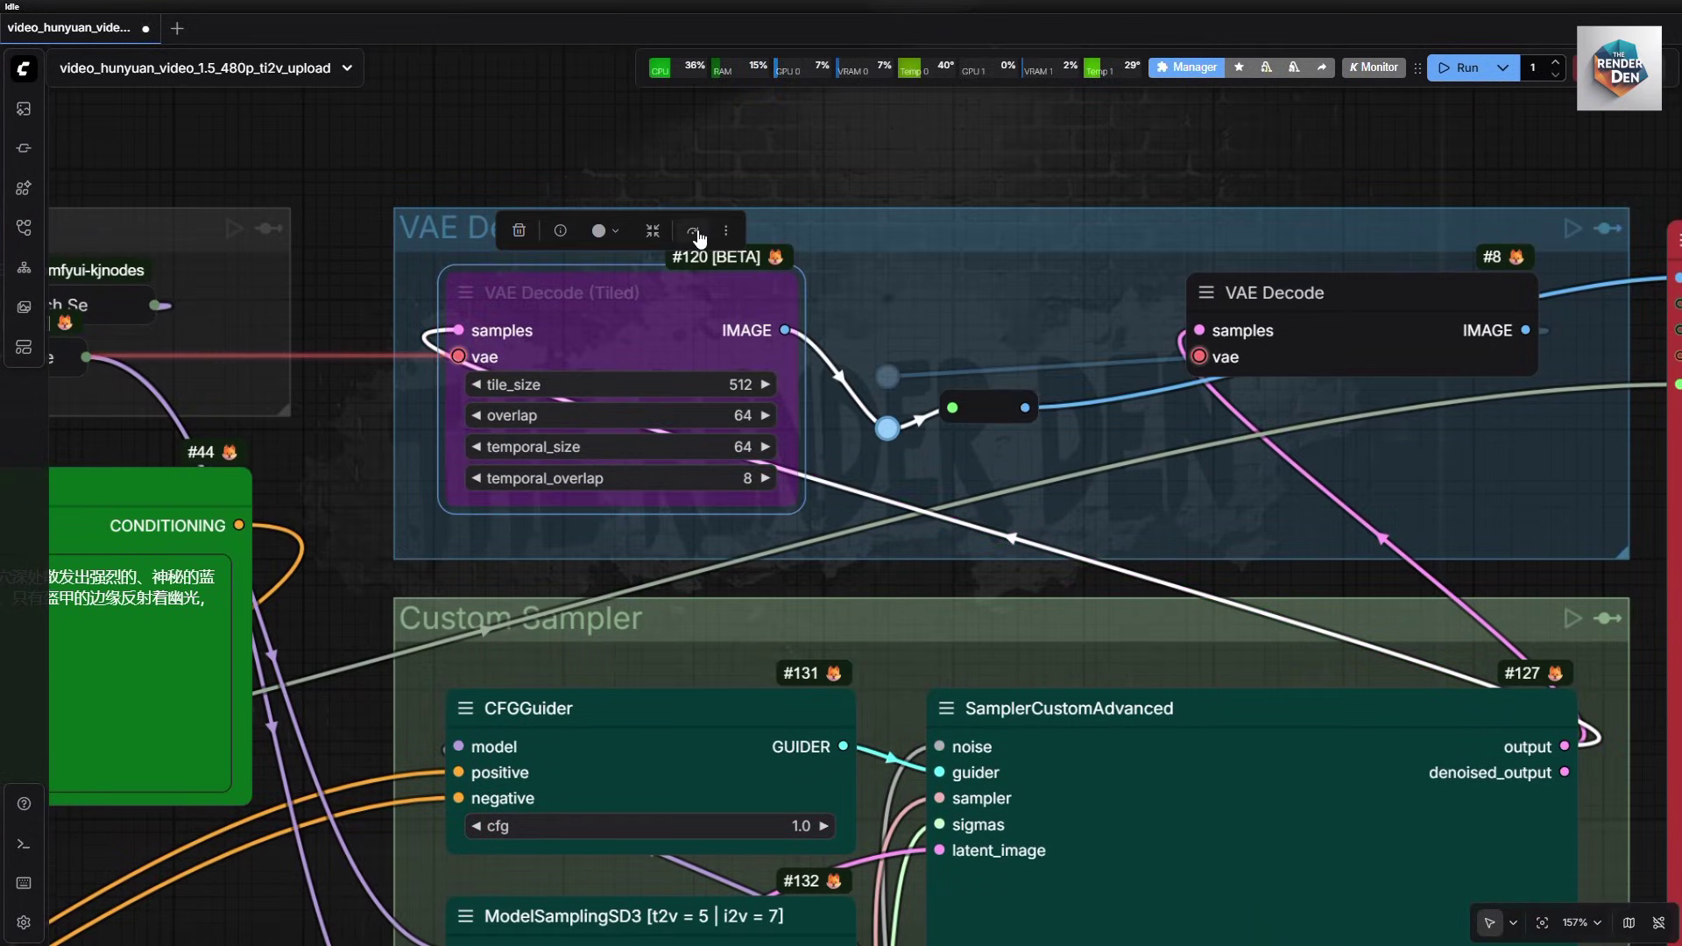
click(696, 232)
click(692, 231)
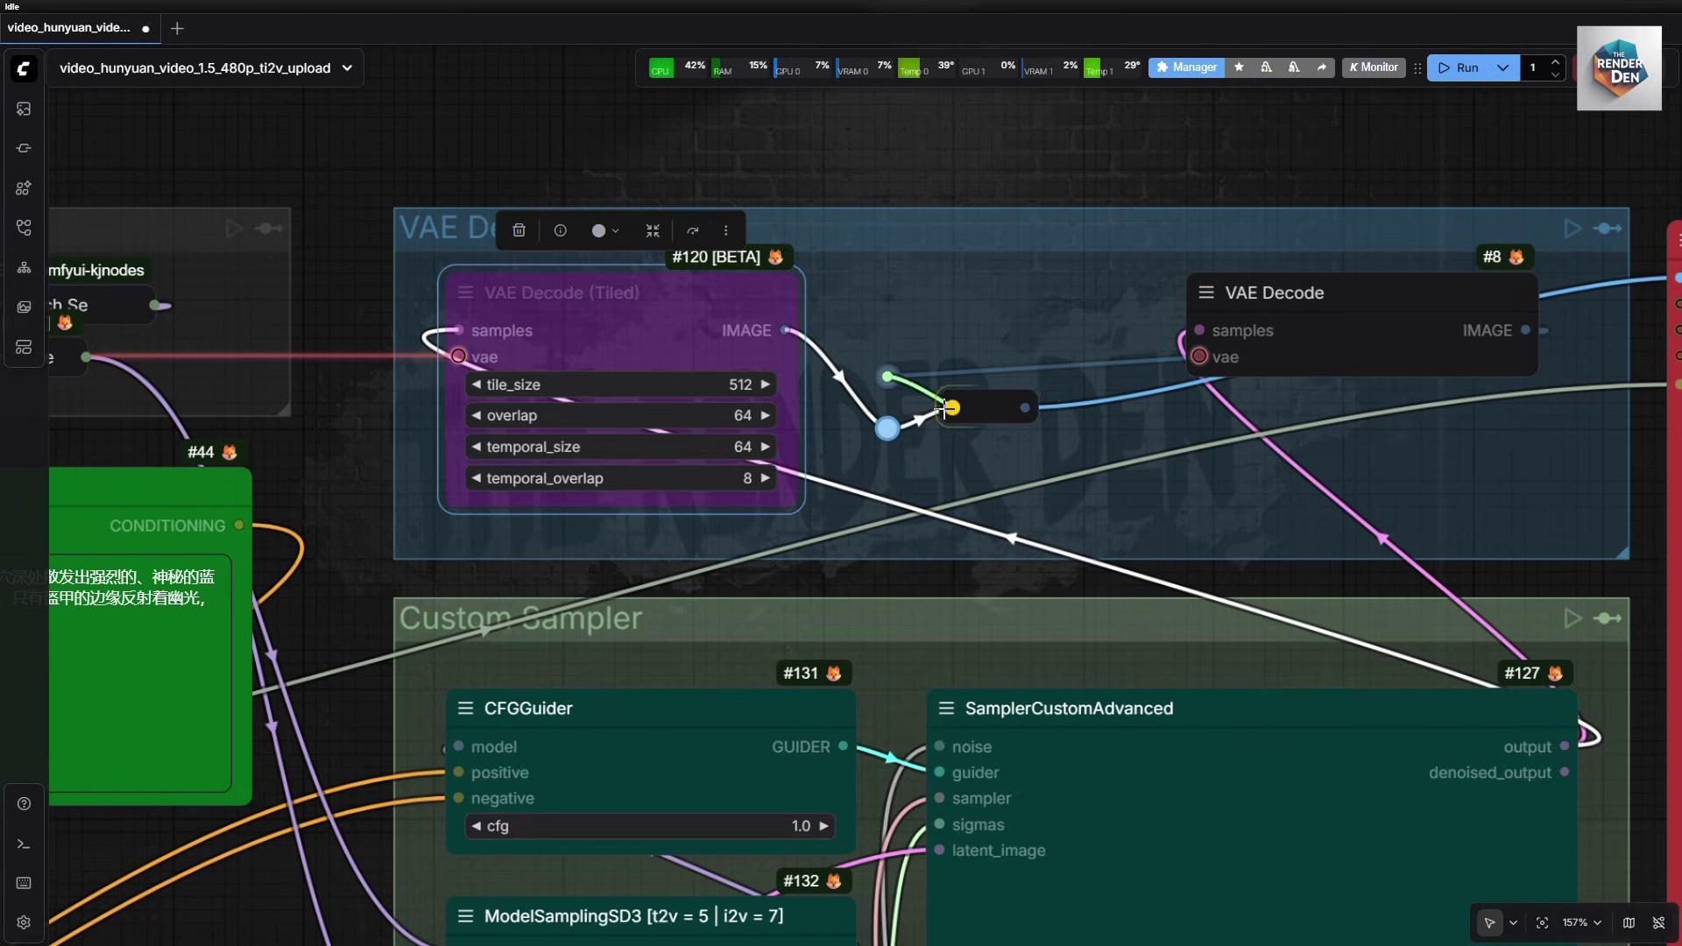
drag(943, 407, 949, 408)
click(693, 231)
click(1081, 289)
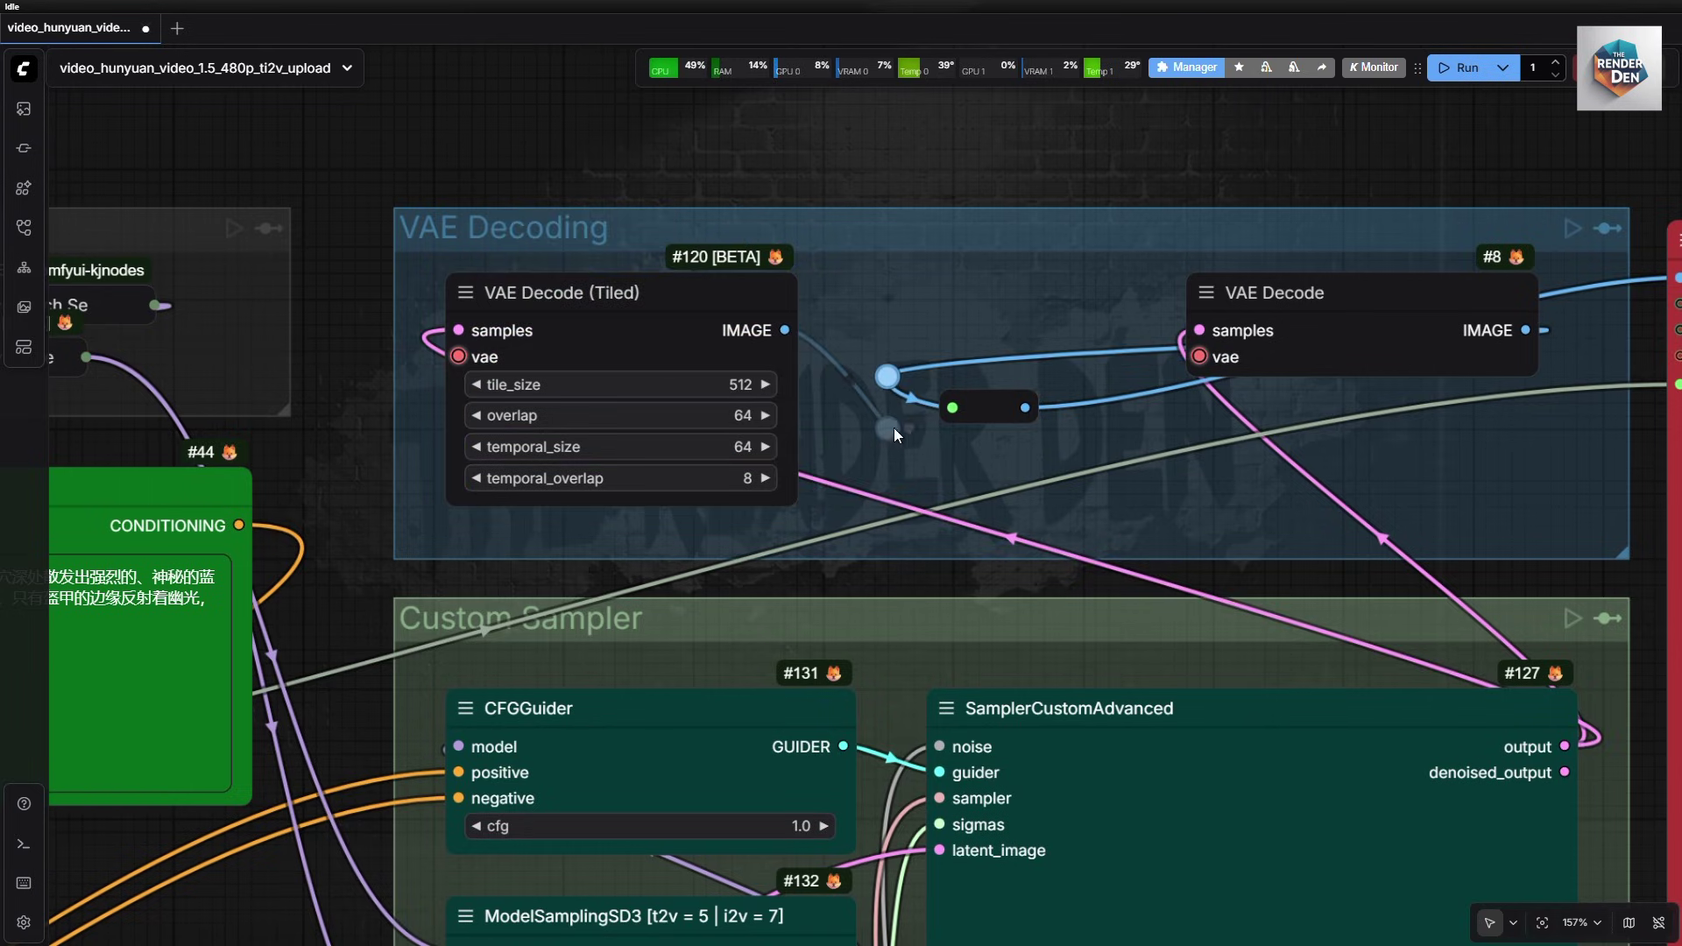
click(732, 286)
click(692, 231)
Review the sampler: cfg 1.0, shift 5.00, simple scheduler, 12 steps, denoise 1.00
scroll(1122, 494, down, 2)
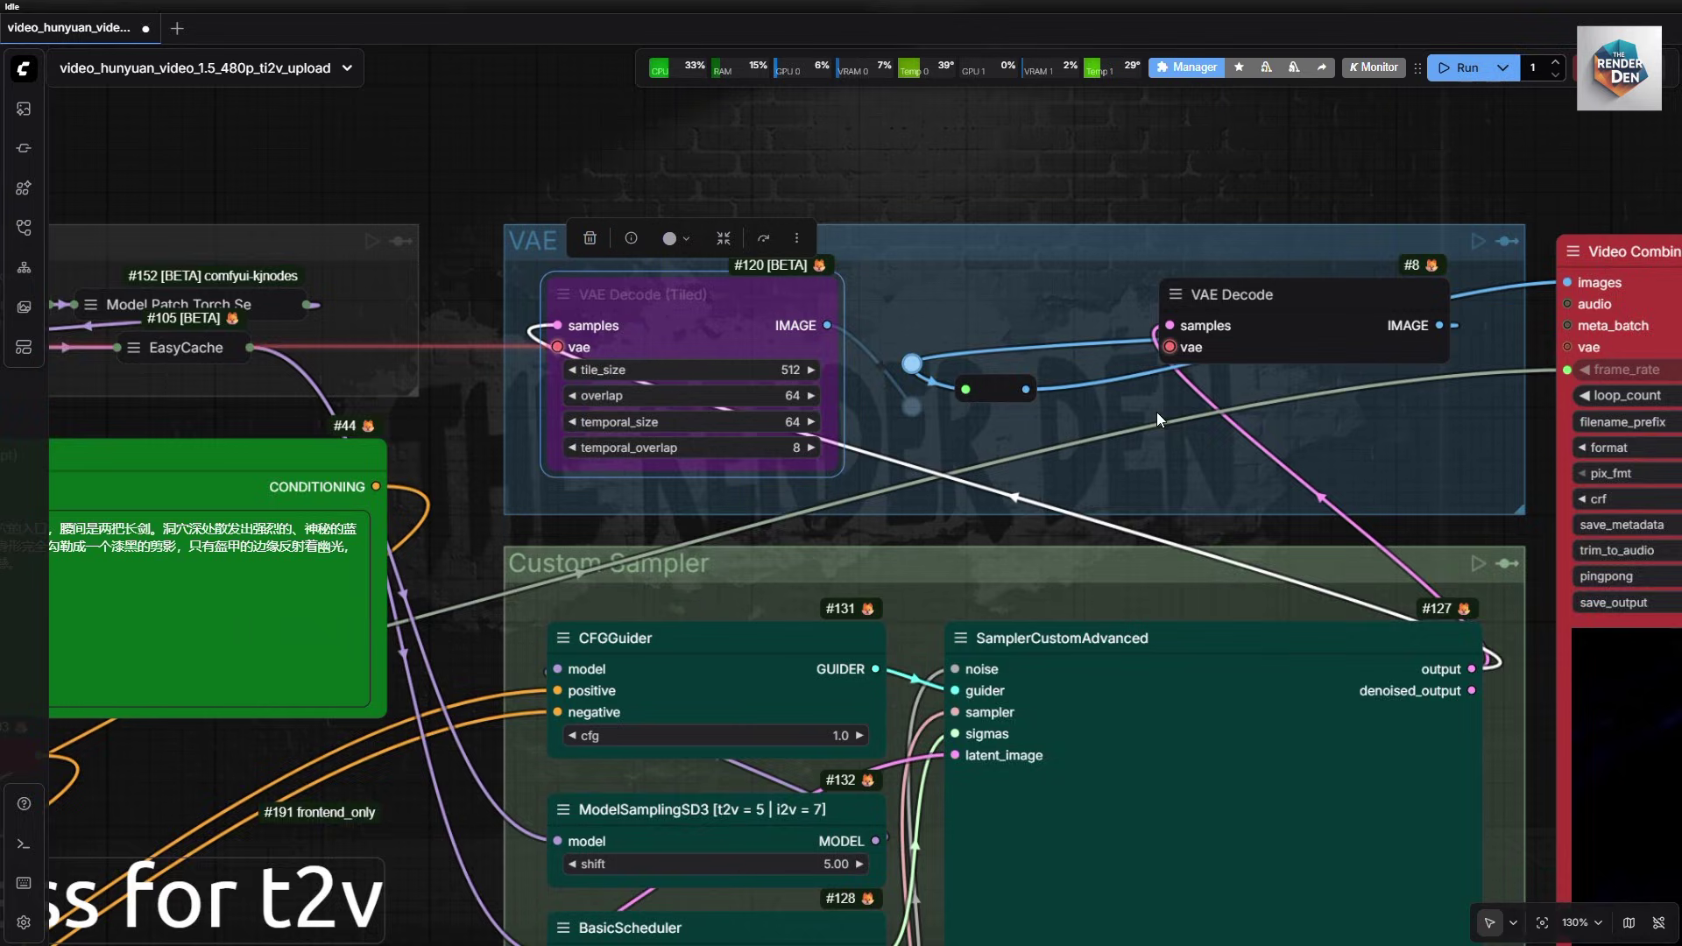
drag(1156, 412, 1150, 44)
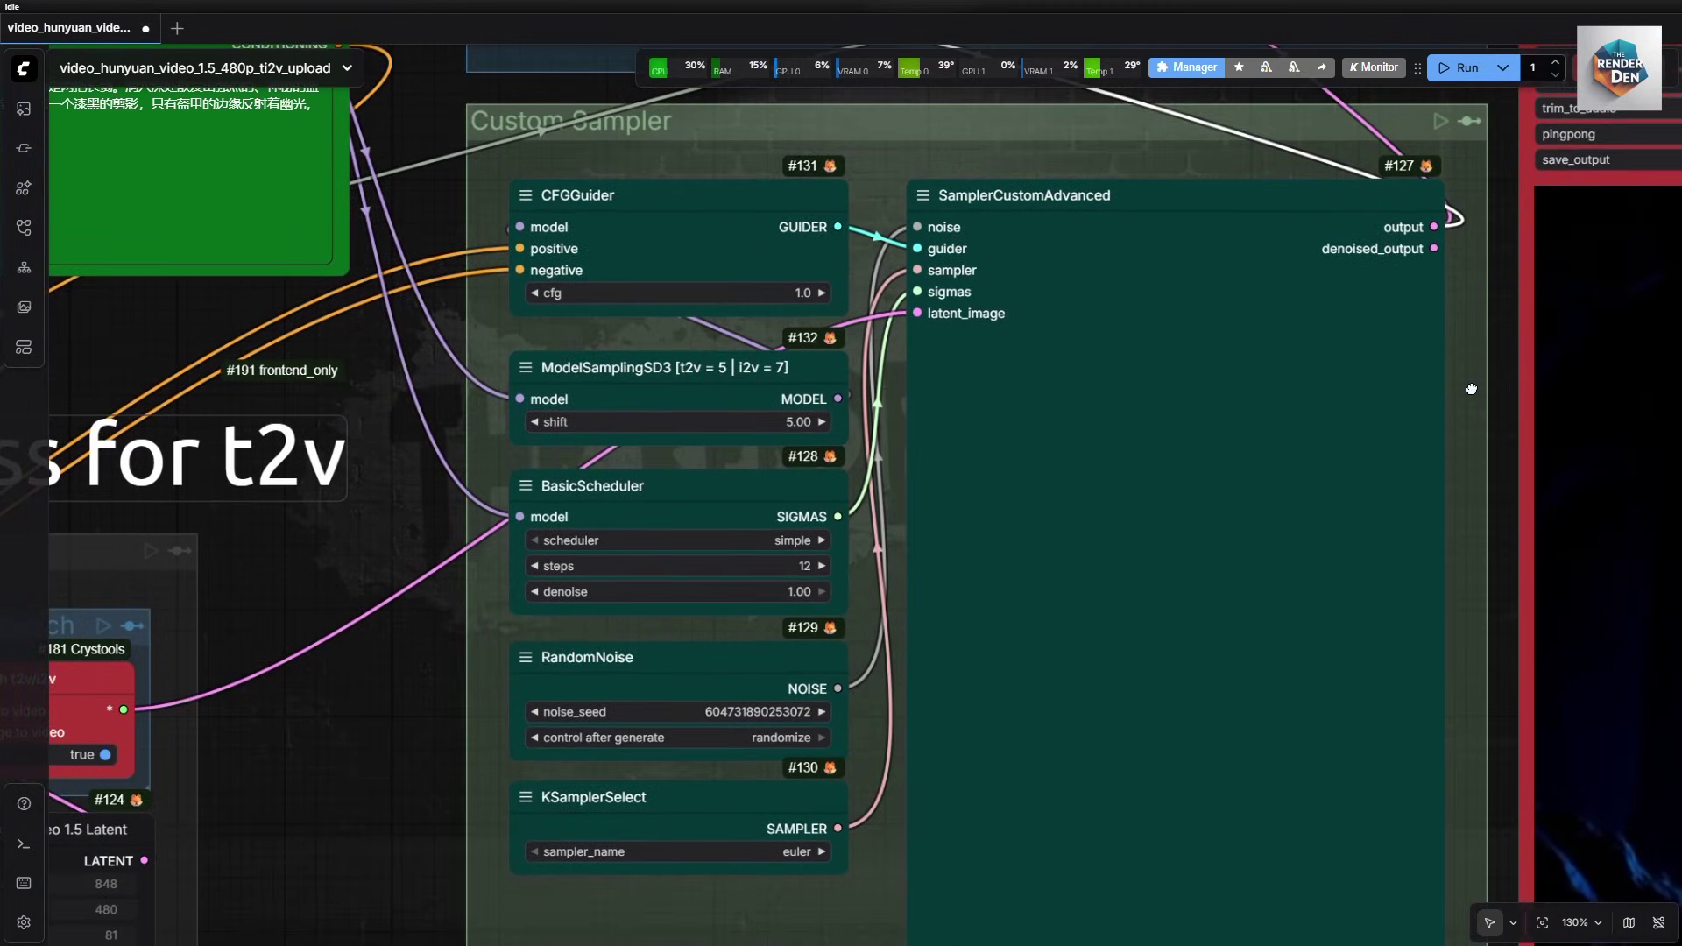
drag(1507, 403, 1677, 403)
scroll(959, 360, up, 3)
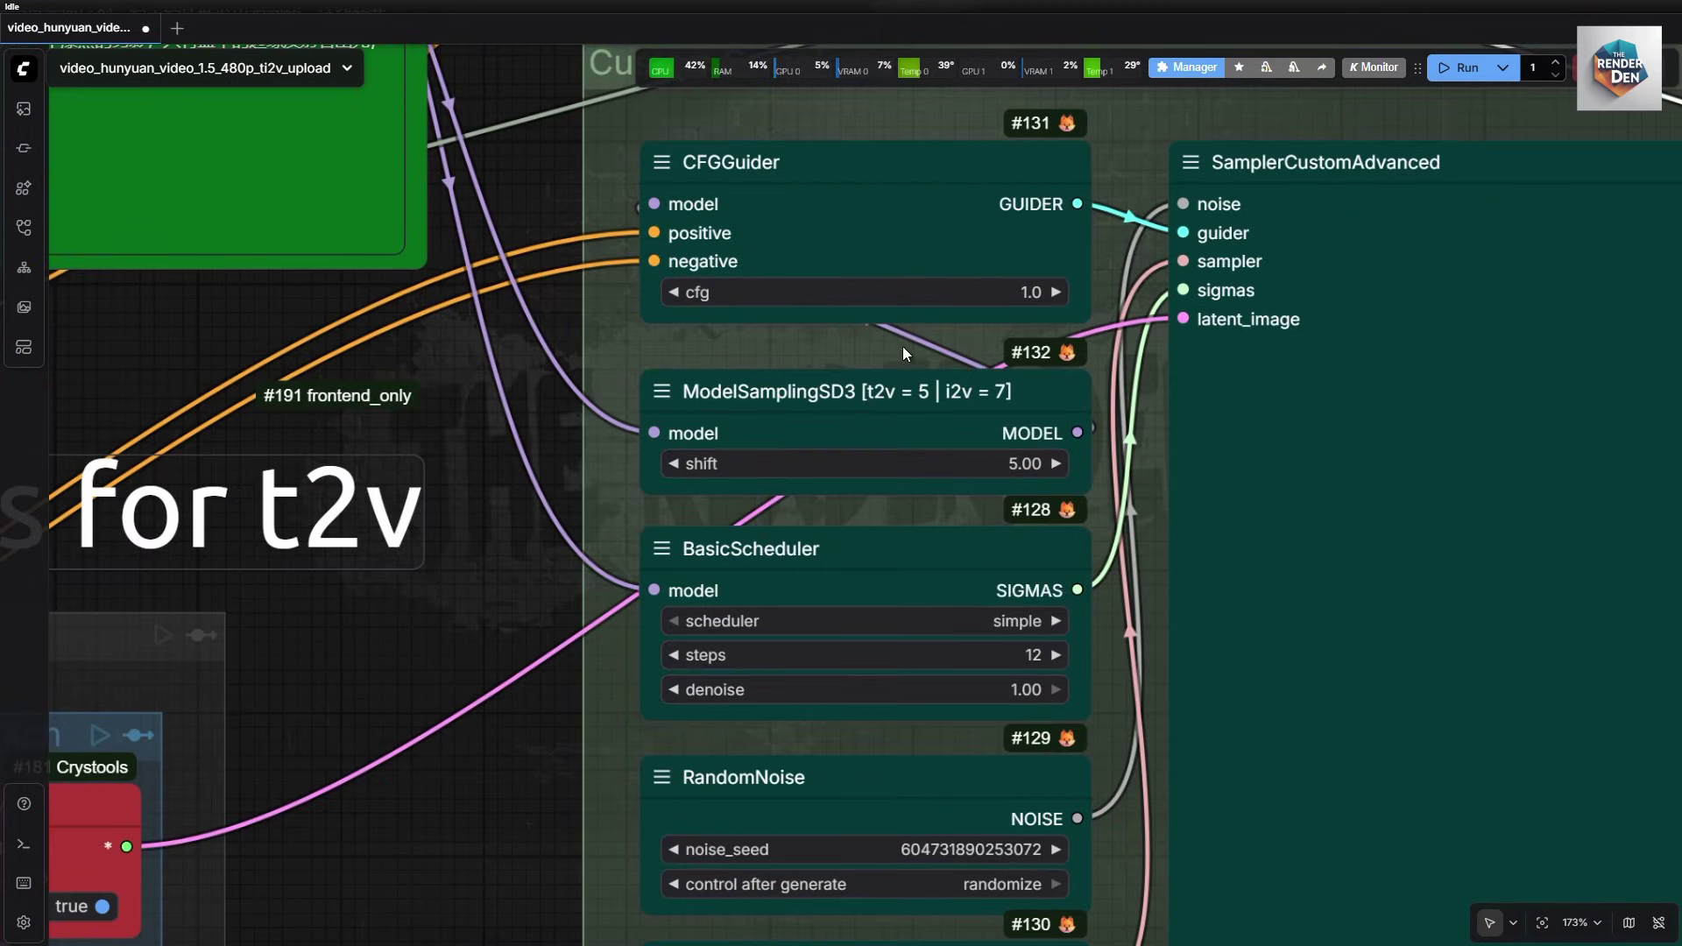
scroll(902, 345, down, 1)
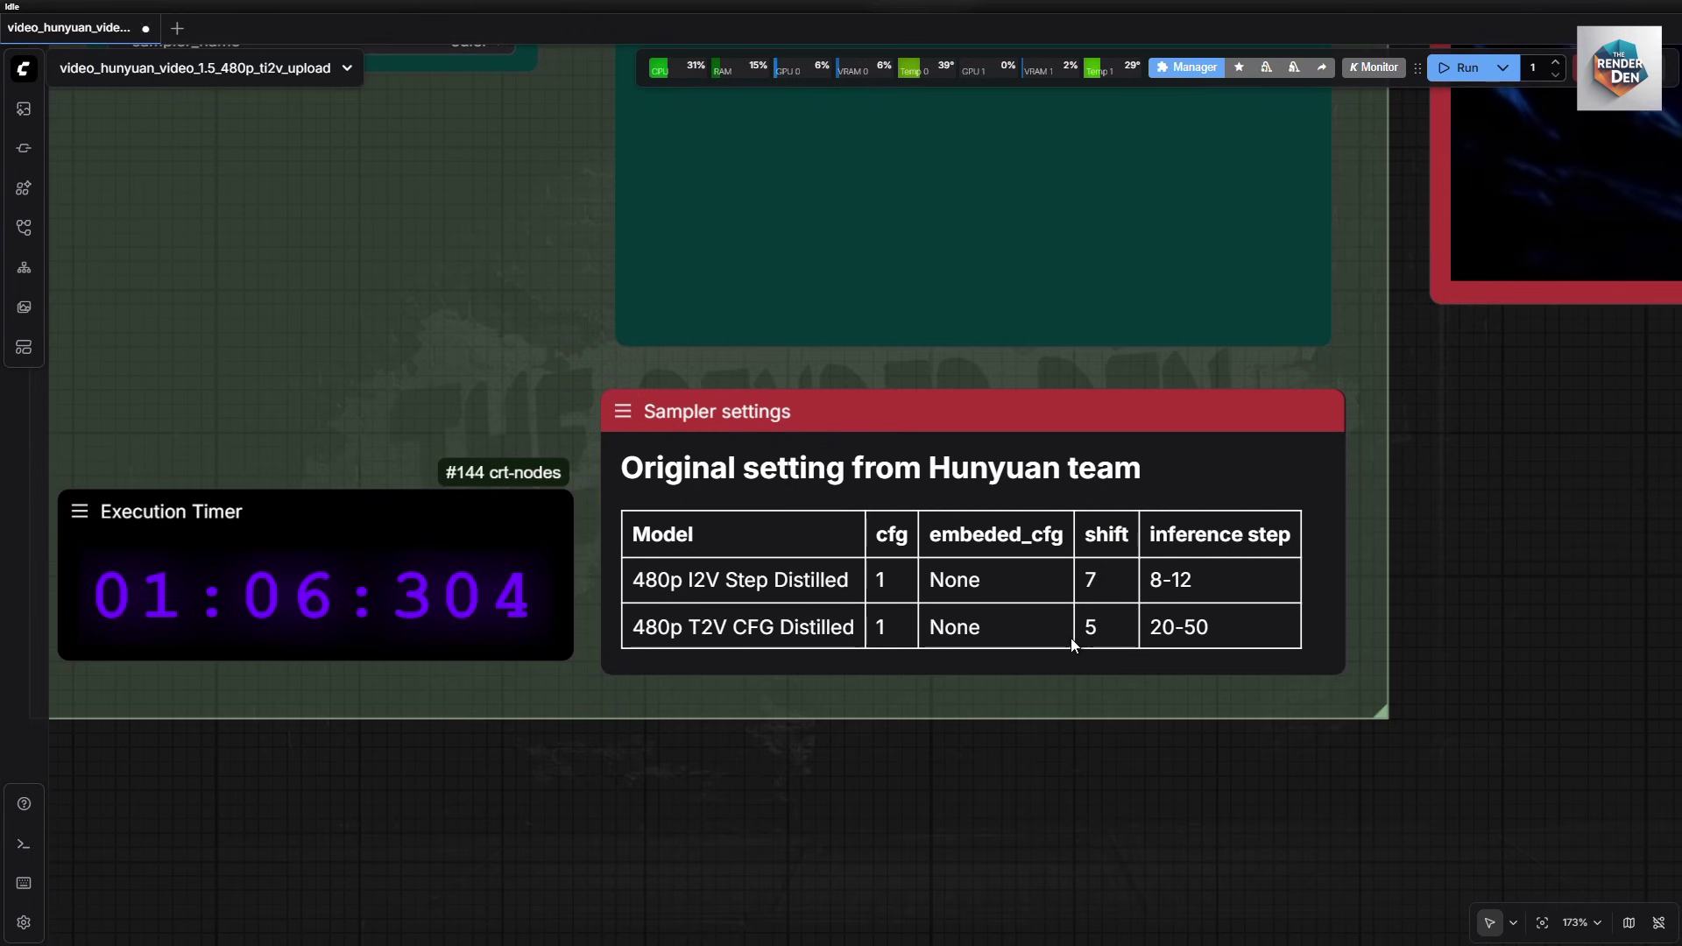
scroll(455, 726, down, 10)
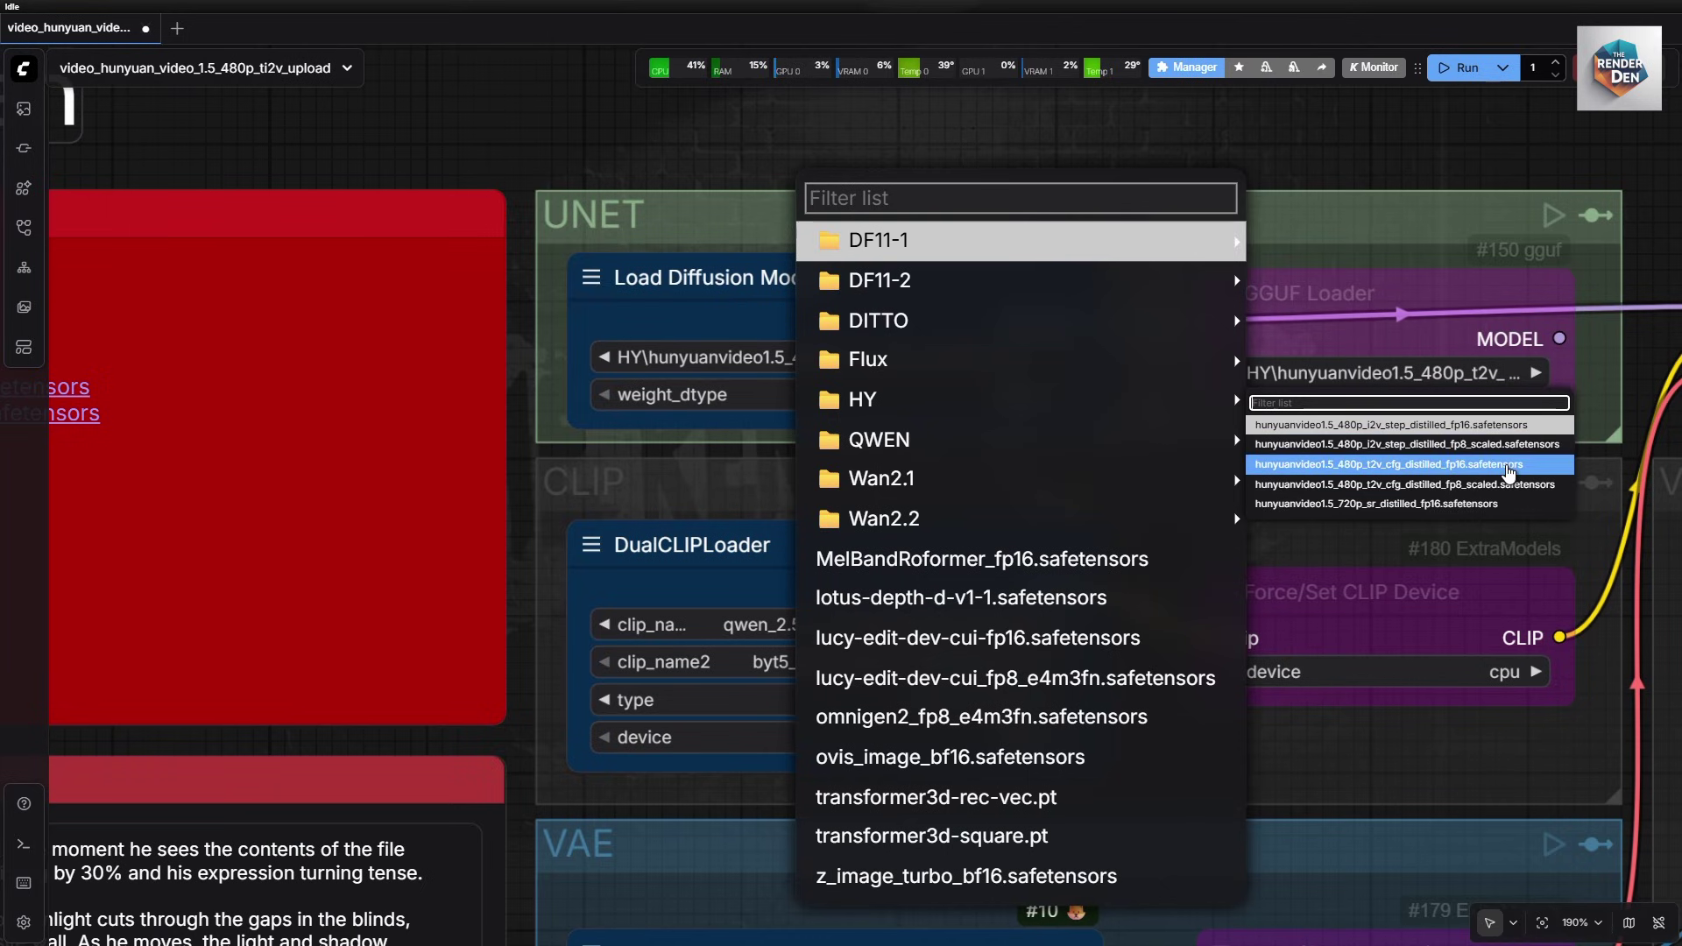
Load hunyuanvideo1.5_480p_t2v_cfg_distilled_fp16 and follow the dinner-table run to completion
key(Escape)
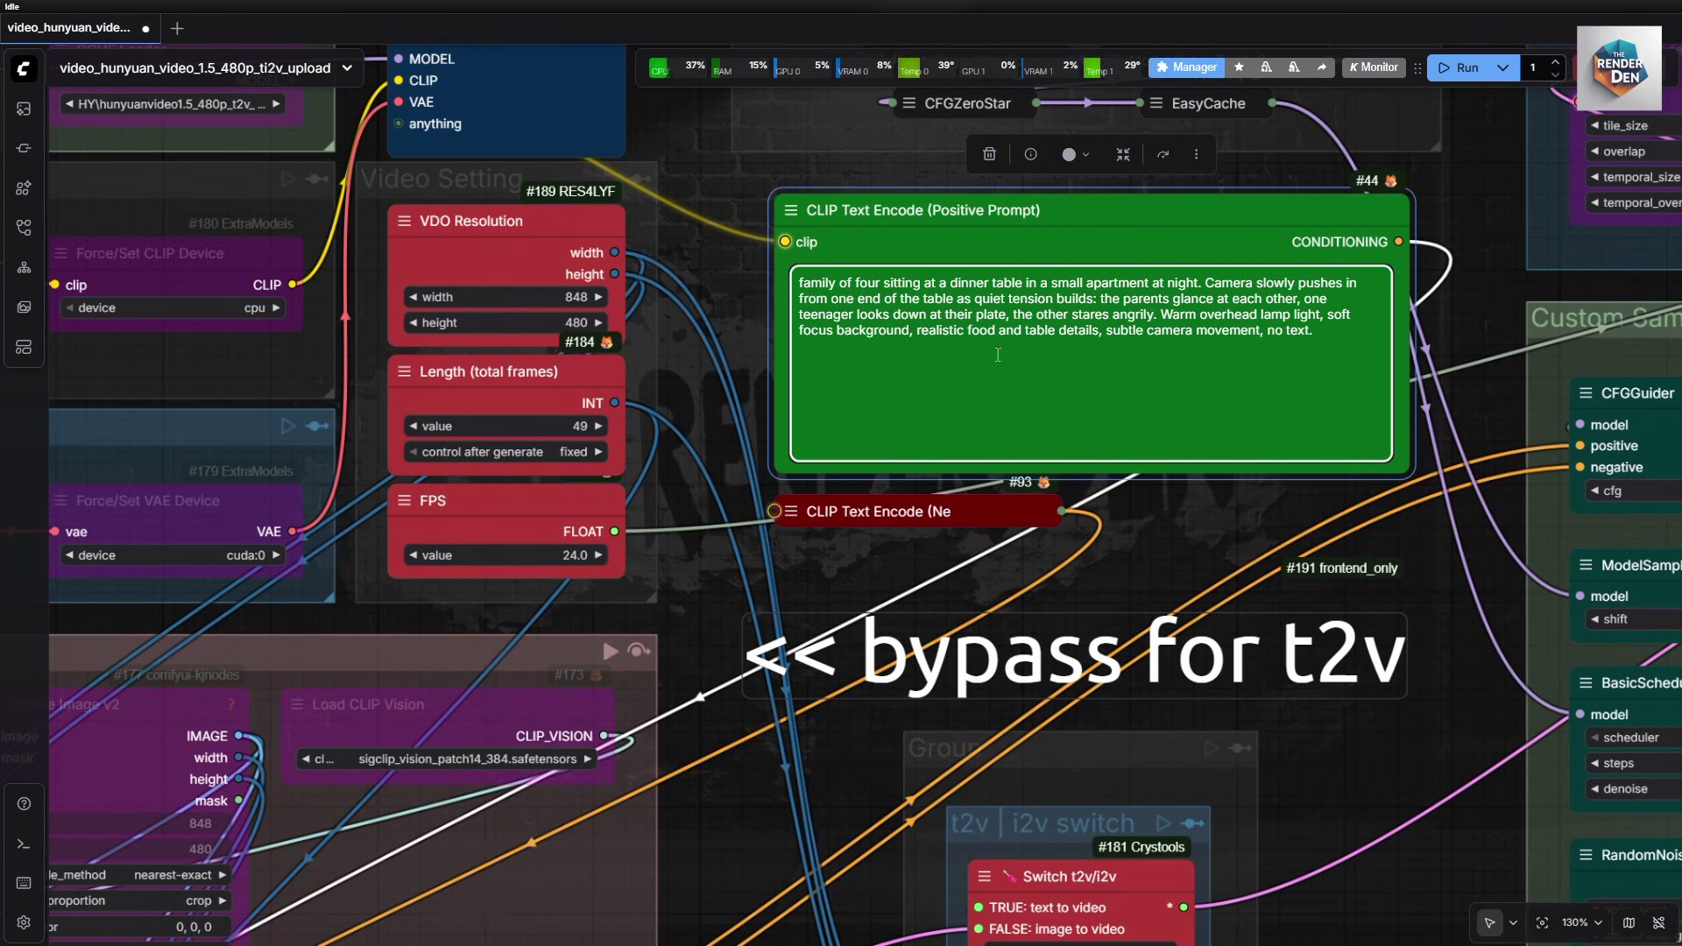
click(1196, 527)
scroll(1196, 528, down, 3)
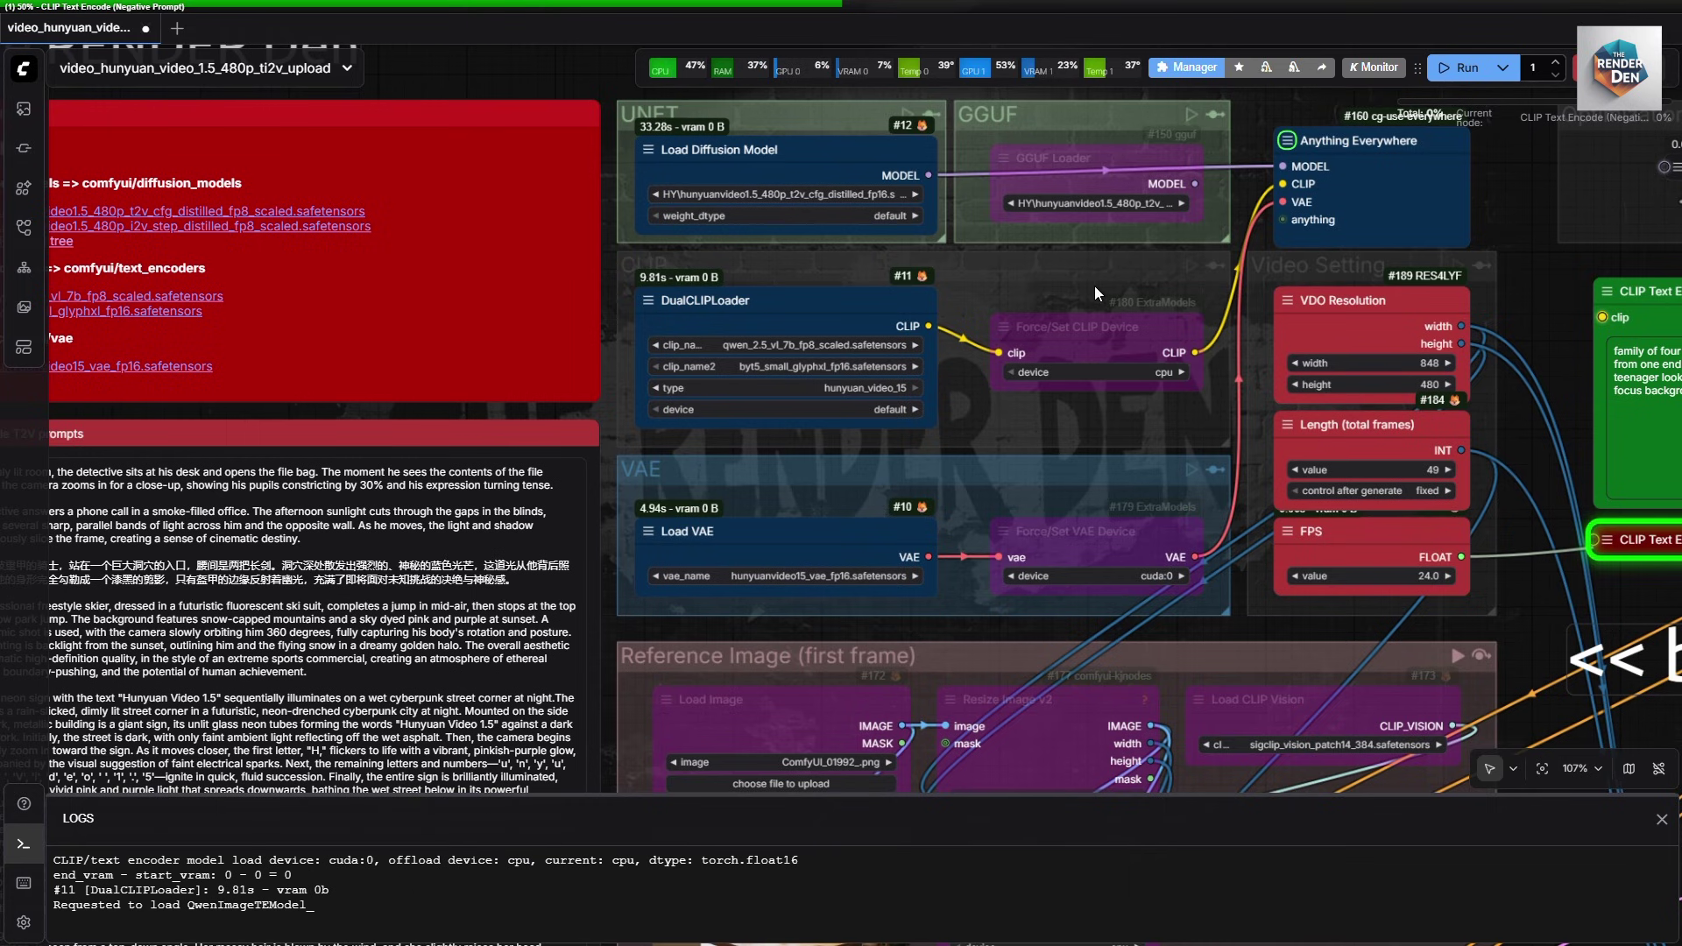
scroll(1095, 286, down, 2)
drag(1164, 363, 646, 275)
drag(1001, 422, 907, 455)
scroll(953, 398, up, 2)
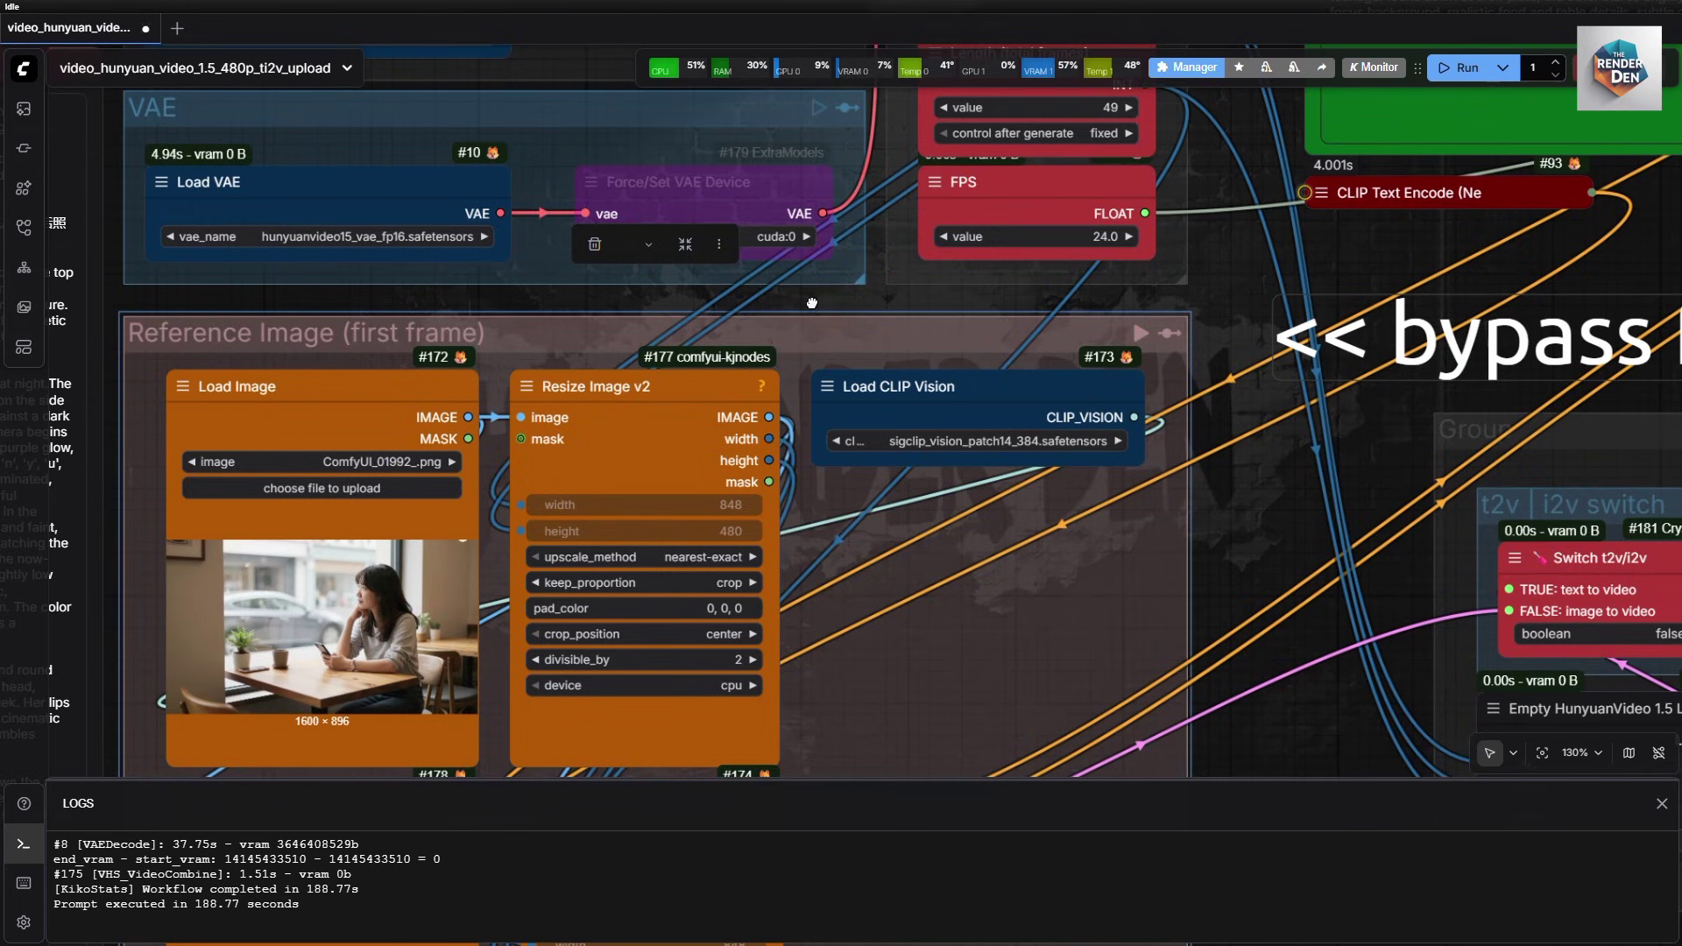
Select the i2v step-distilled model and view the café woman-with-phone clip
drag(812, 308, 1178, 747)
scroll(953, 264, up, 3)
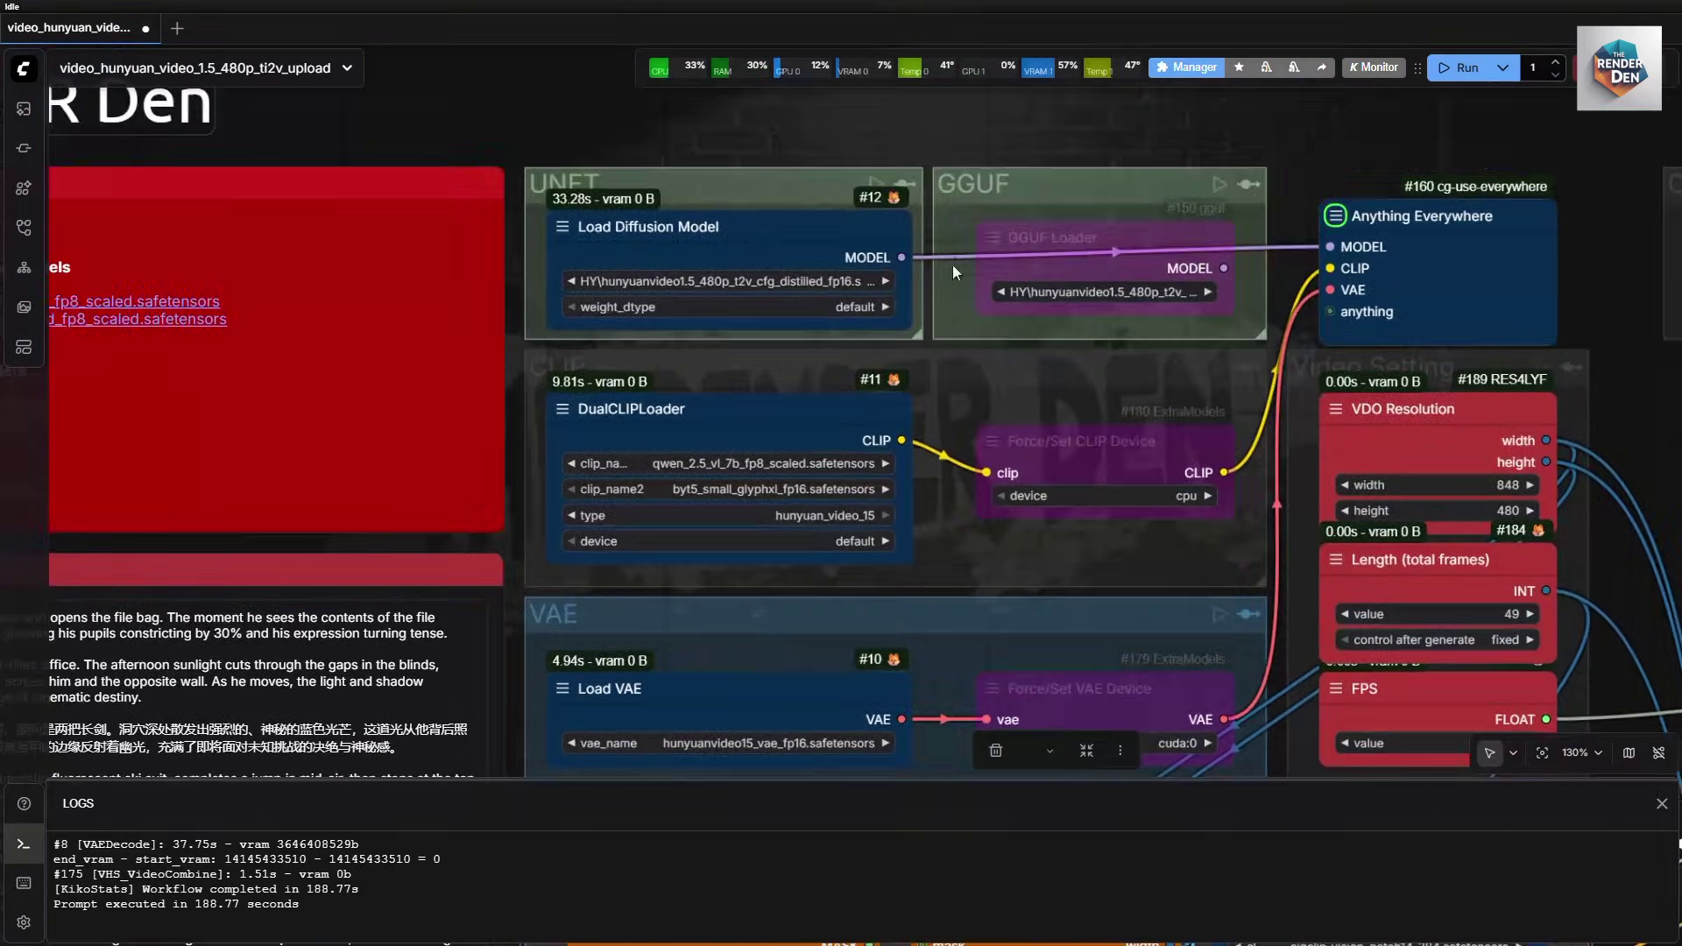
scroll(765, 285, up, 2)
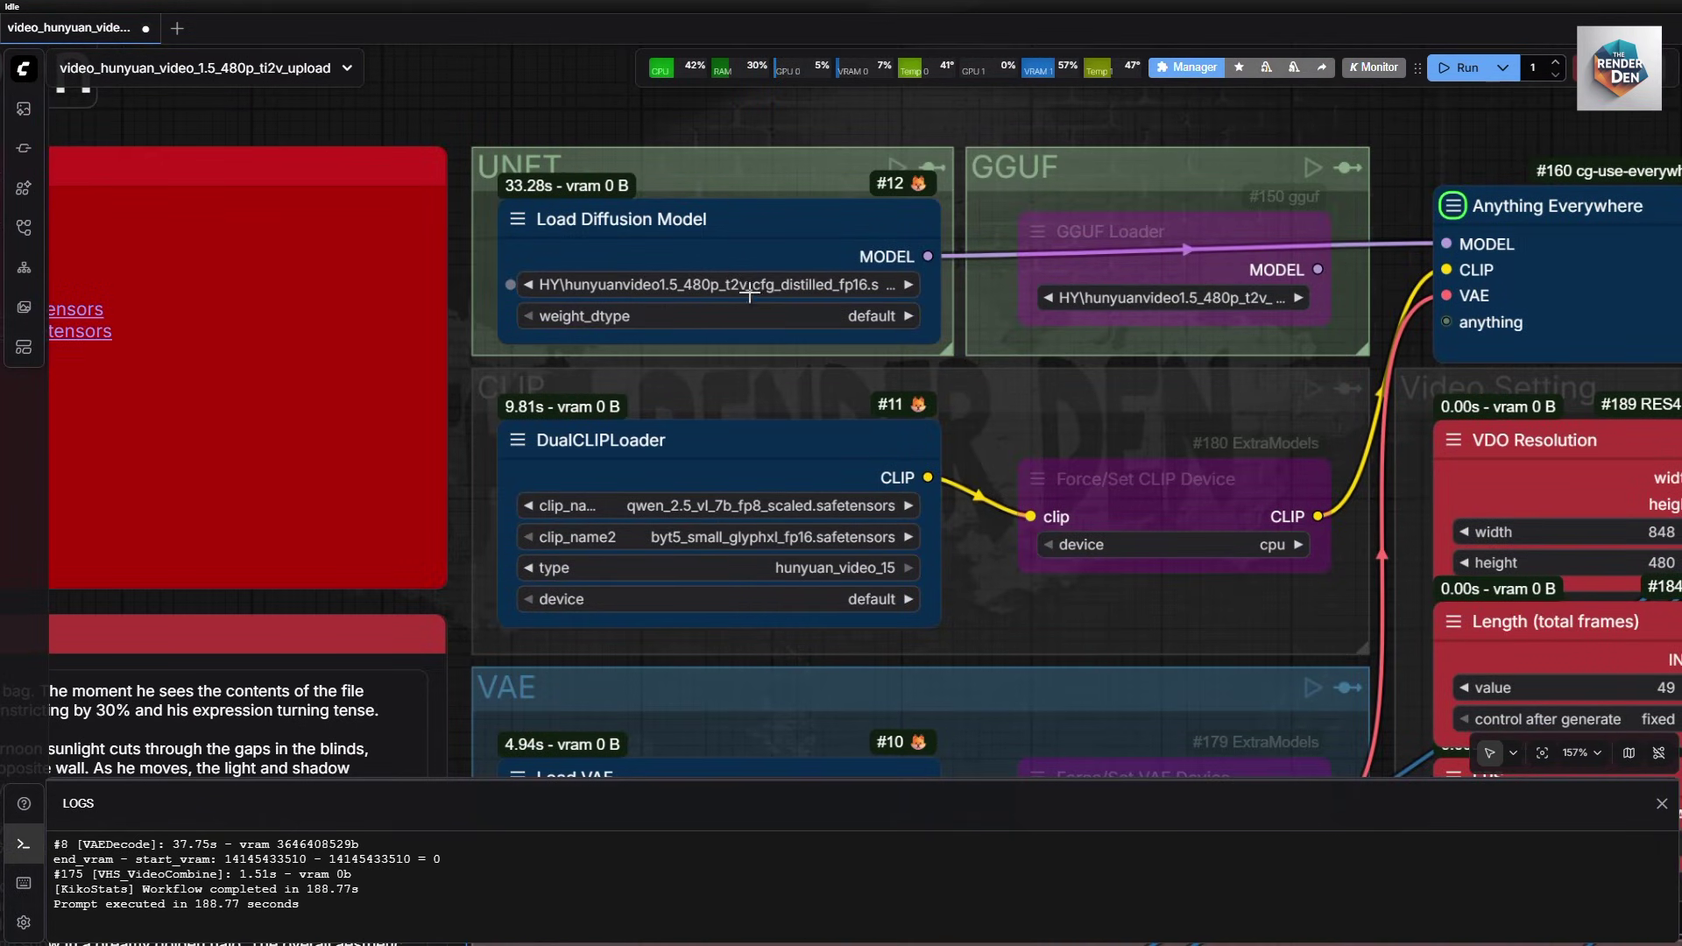
click(765, 291)
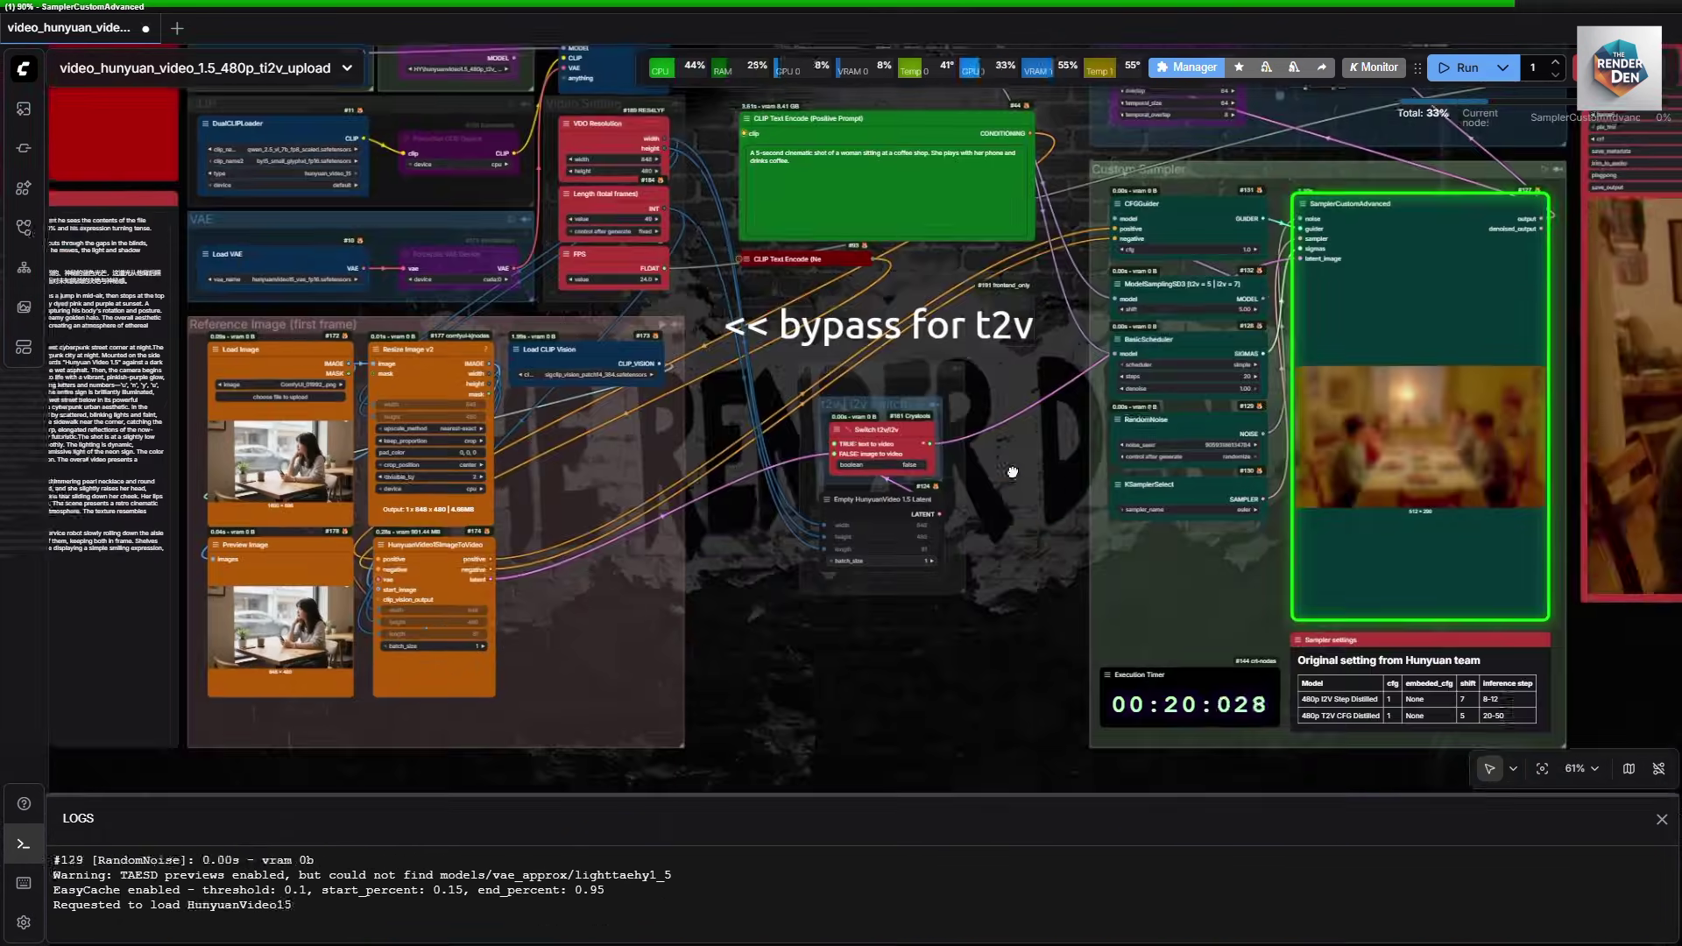
scroll(1012, 472, up, 3)
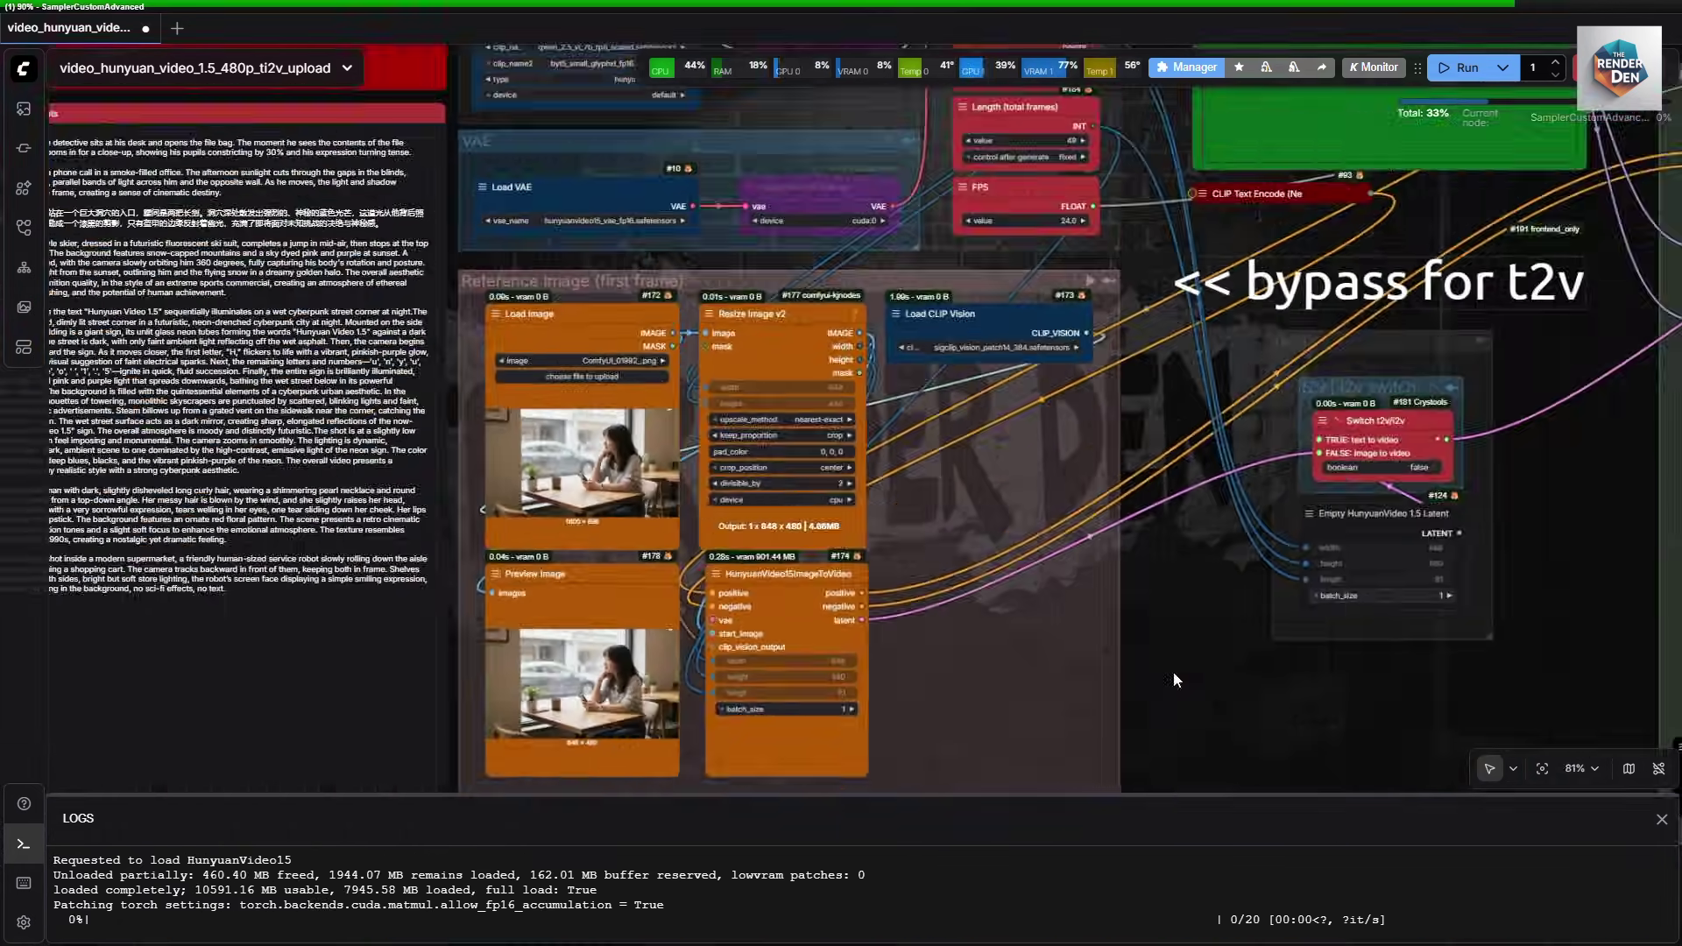
drag(1173, 671, 180, 675)
scroll(180, 676, down, 2)
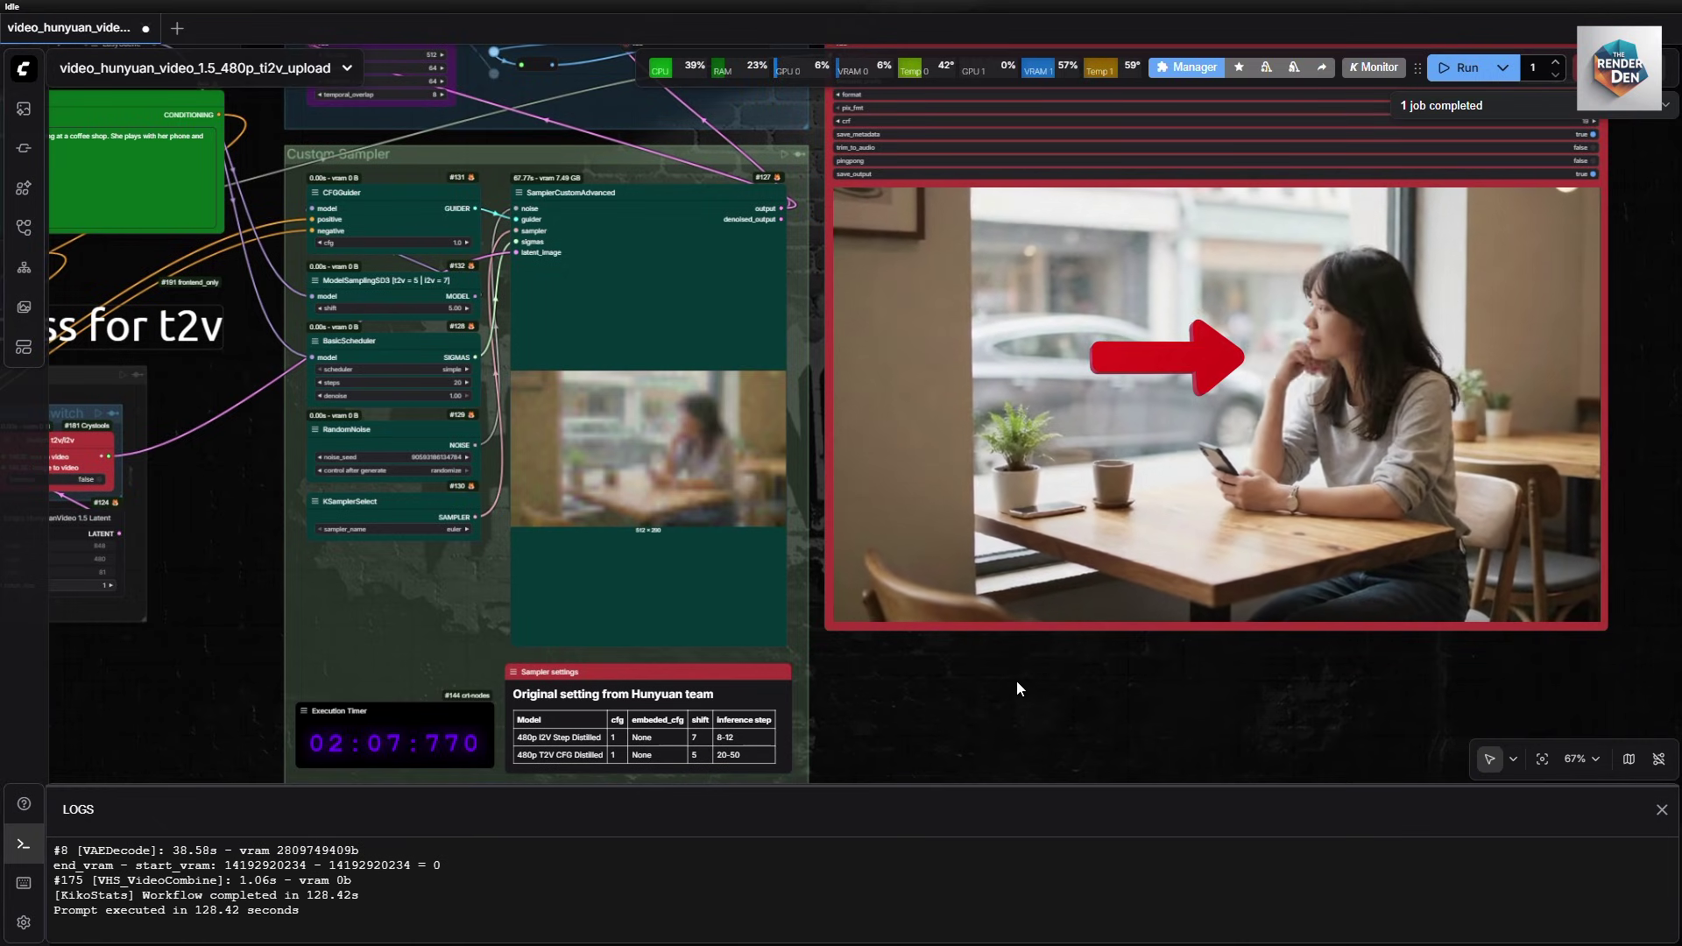
drag(1212, 736, 1076, 760)
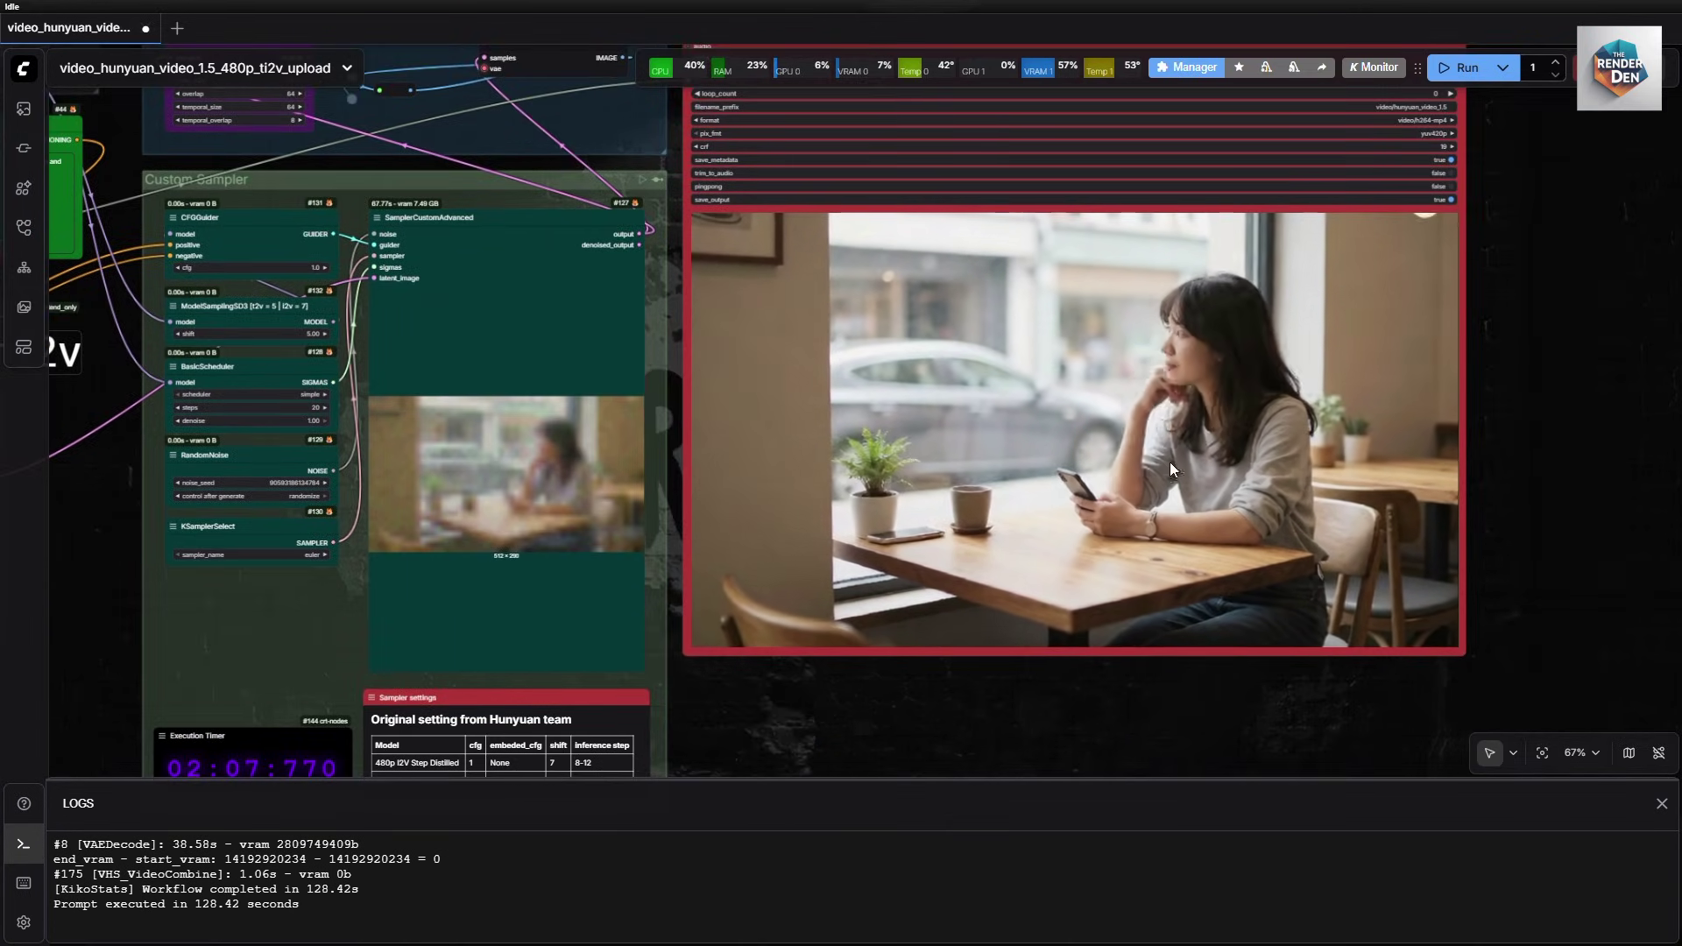
scroll(1154, 386, up, 4)
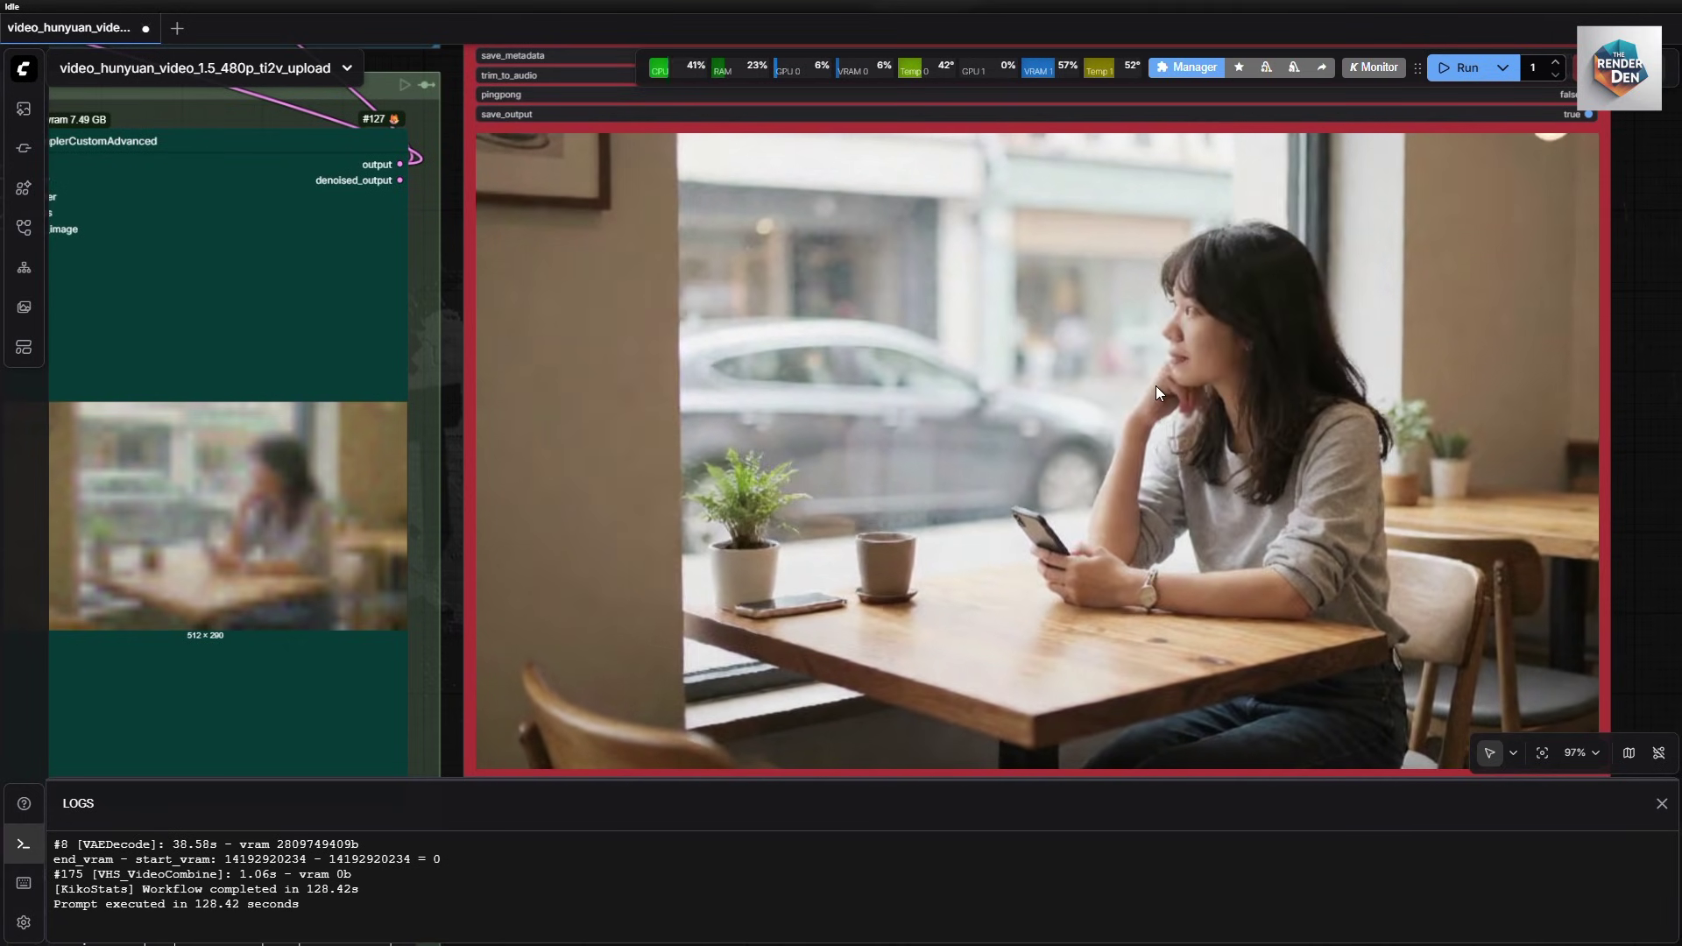
scroll(1155, 385, down, 8)
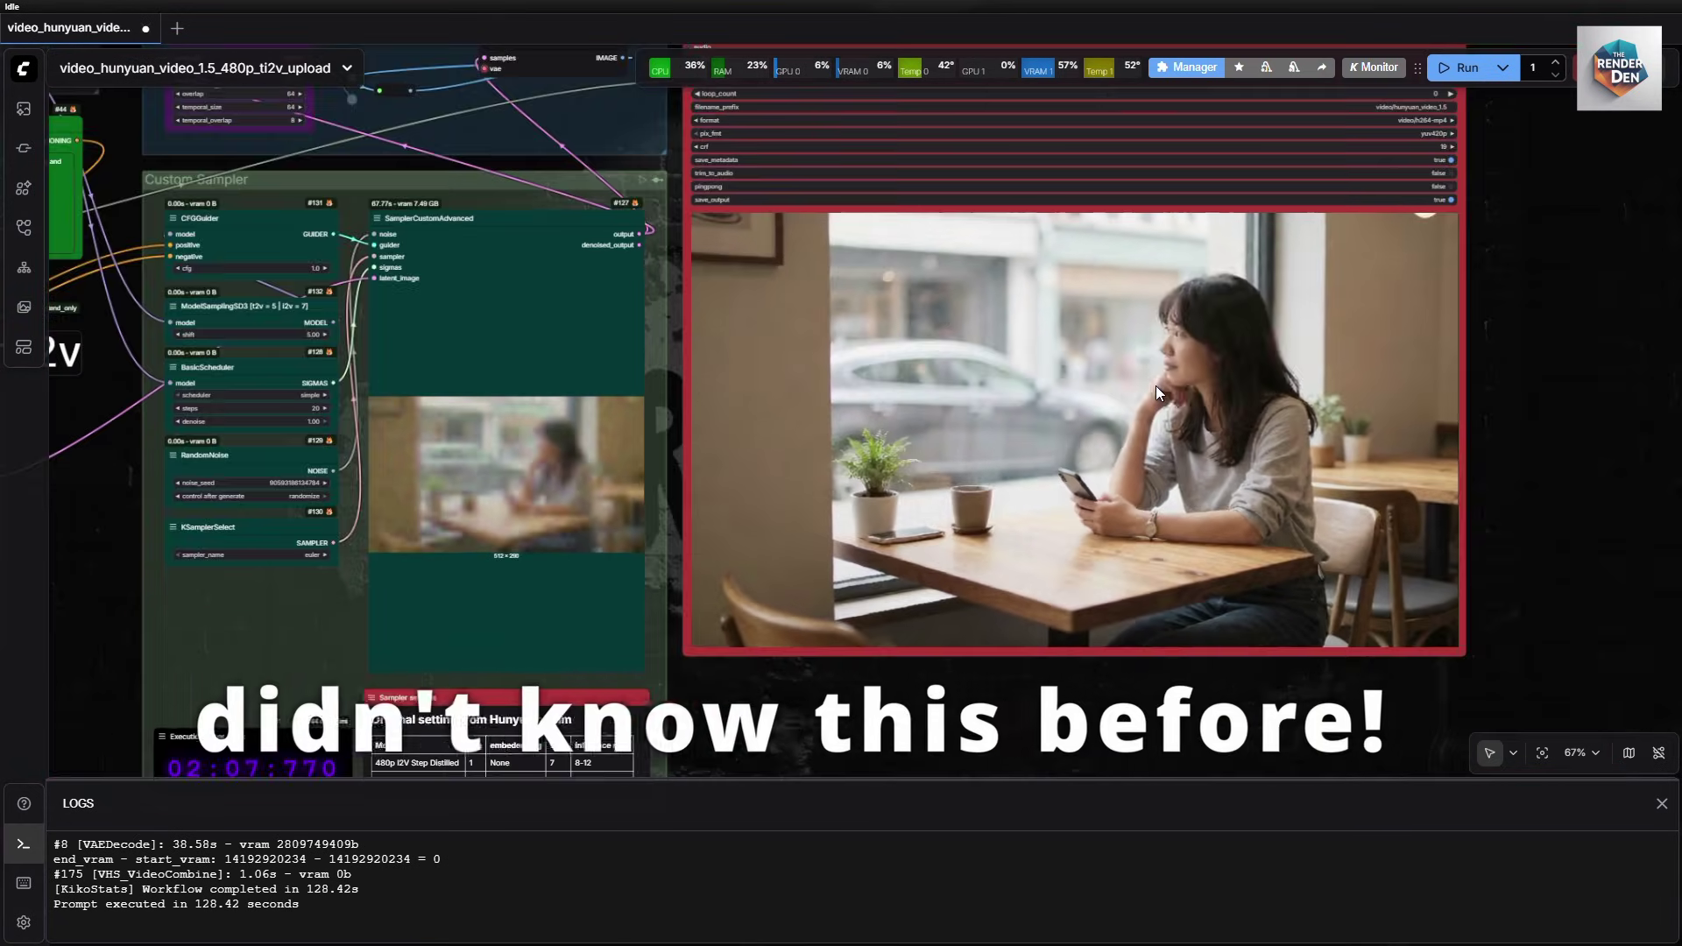
Zoom out over the workflow while the text-to-video dinner run decodes
drag(1018, 644, 1223, 662)
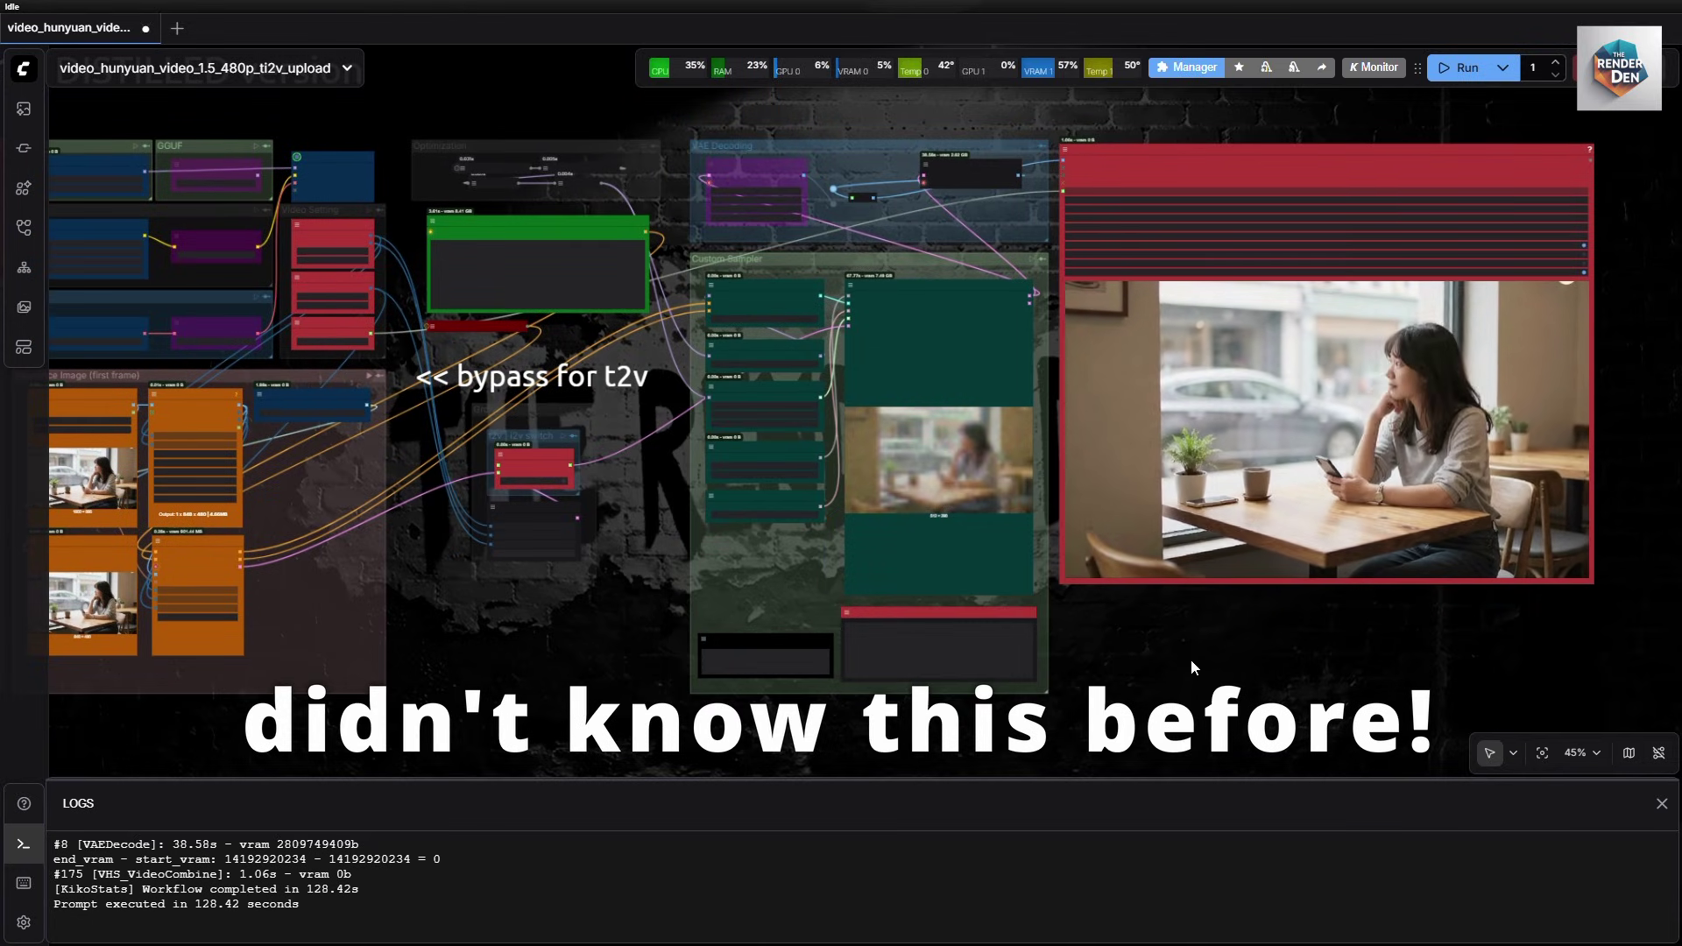
scroll(1190, 660, up, 3)
scroll(906, 607, up, 2)
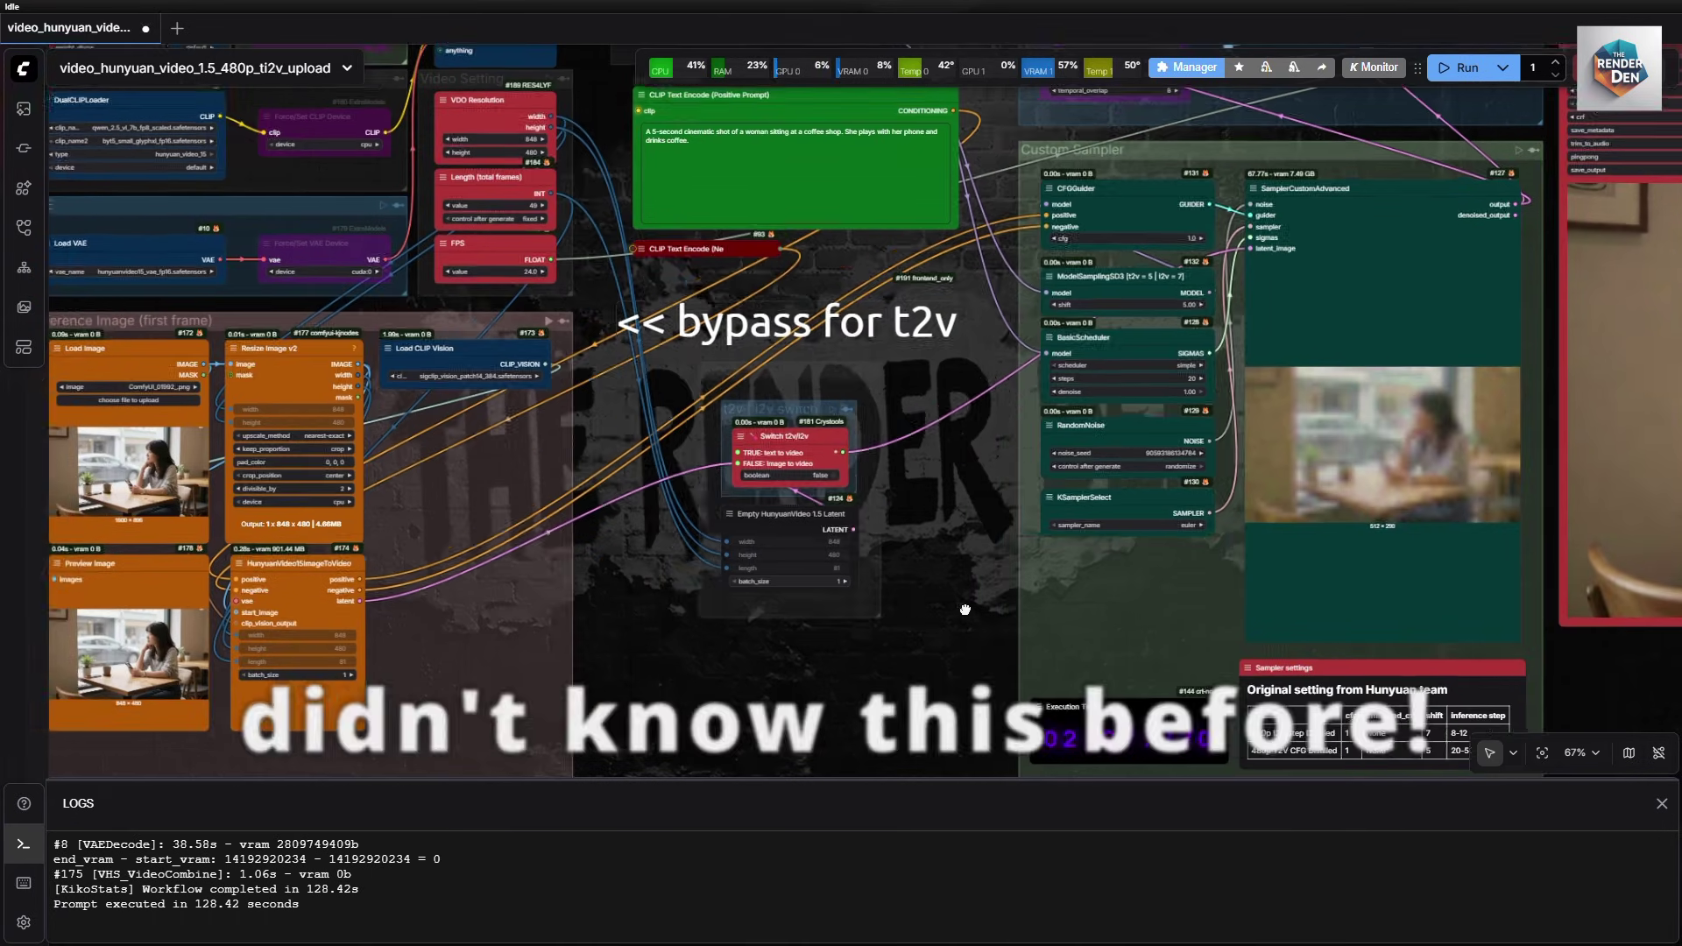
scroll(905, 607, up, 3)
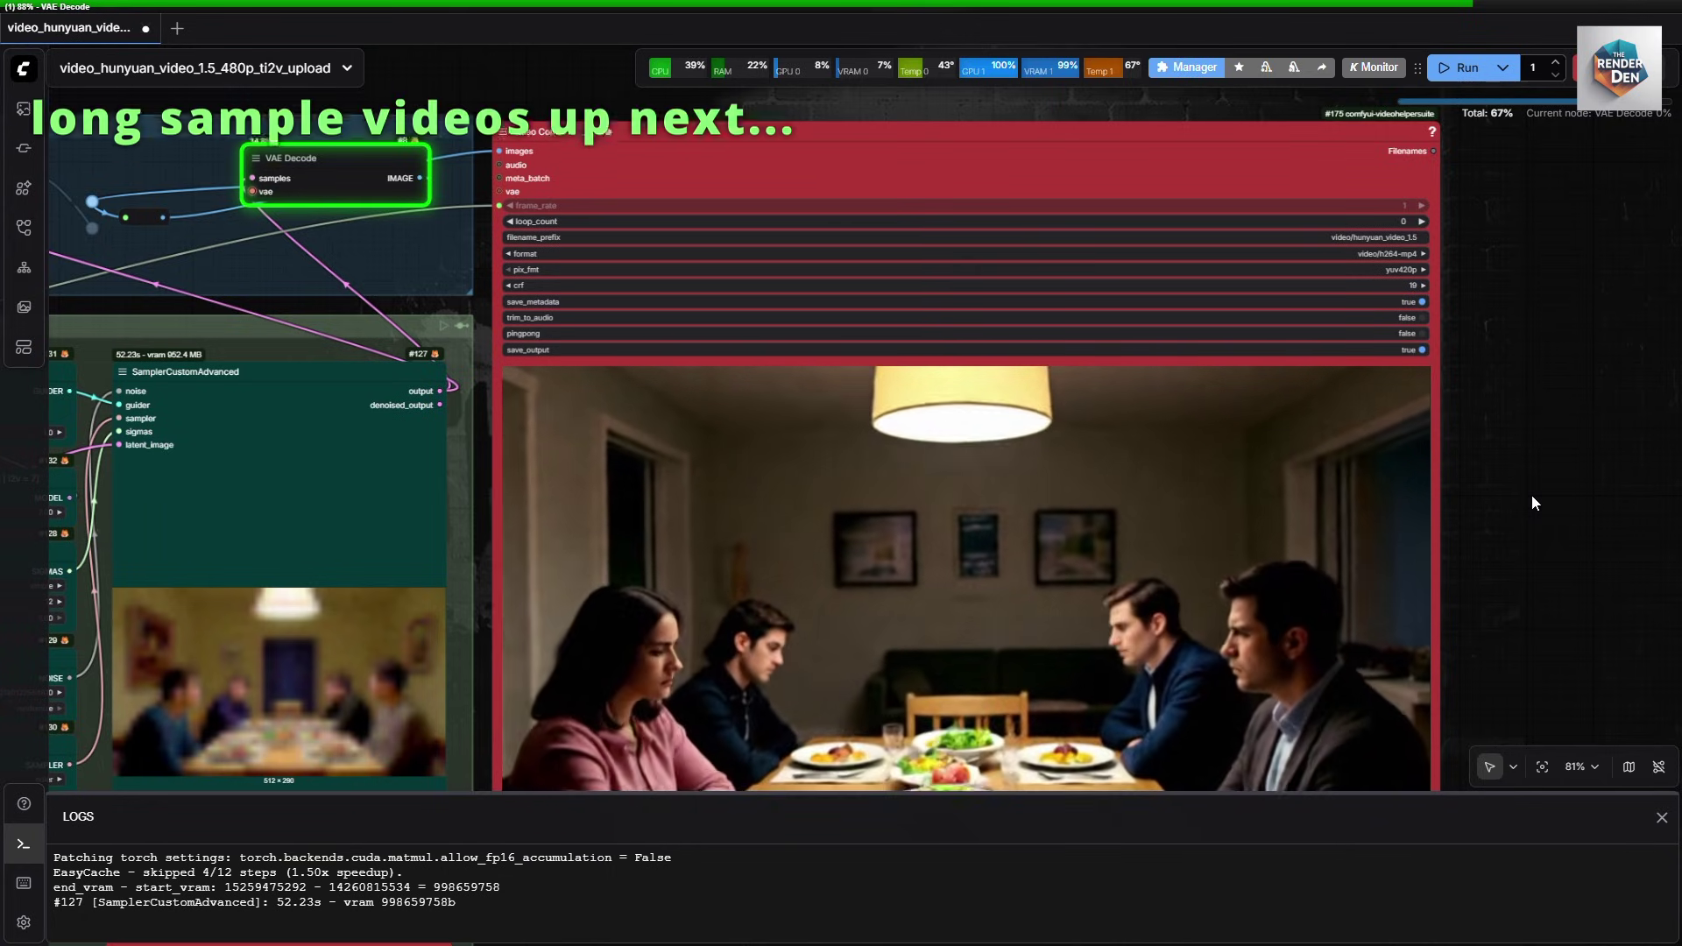
Pan to Video Combine to watch the finished 88.87-second dinner-table clip
drag(1531, 497, 1577, 338)
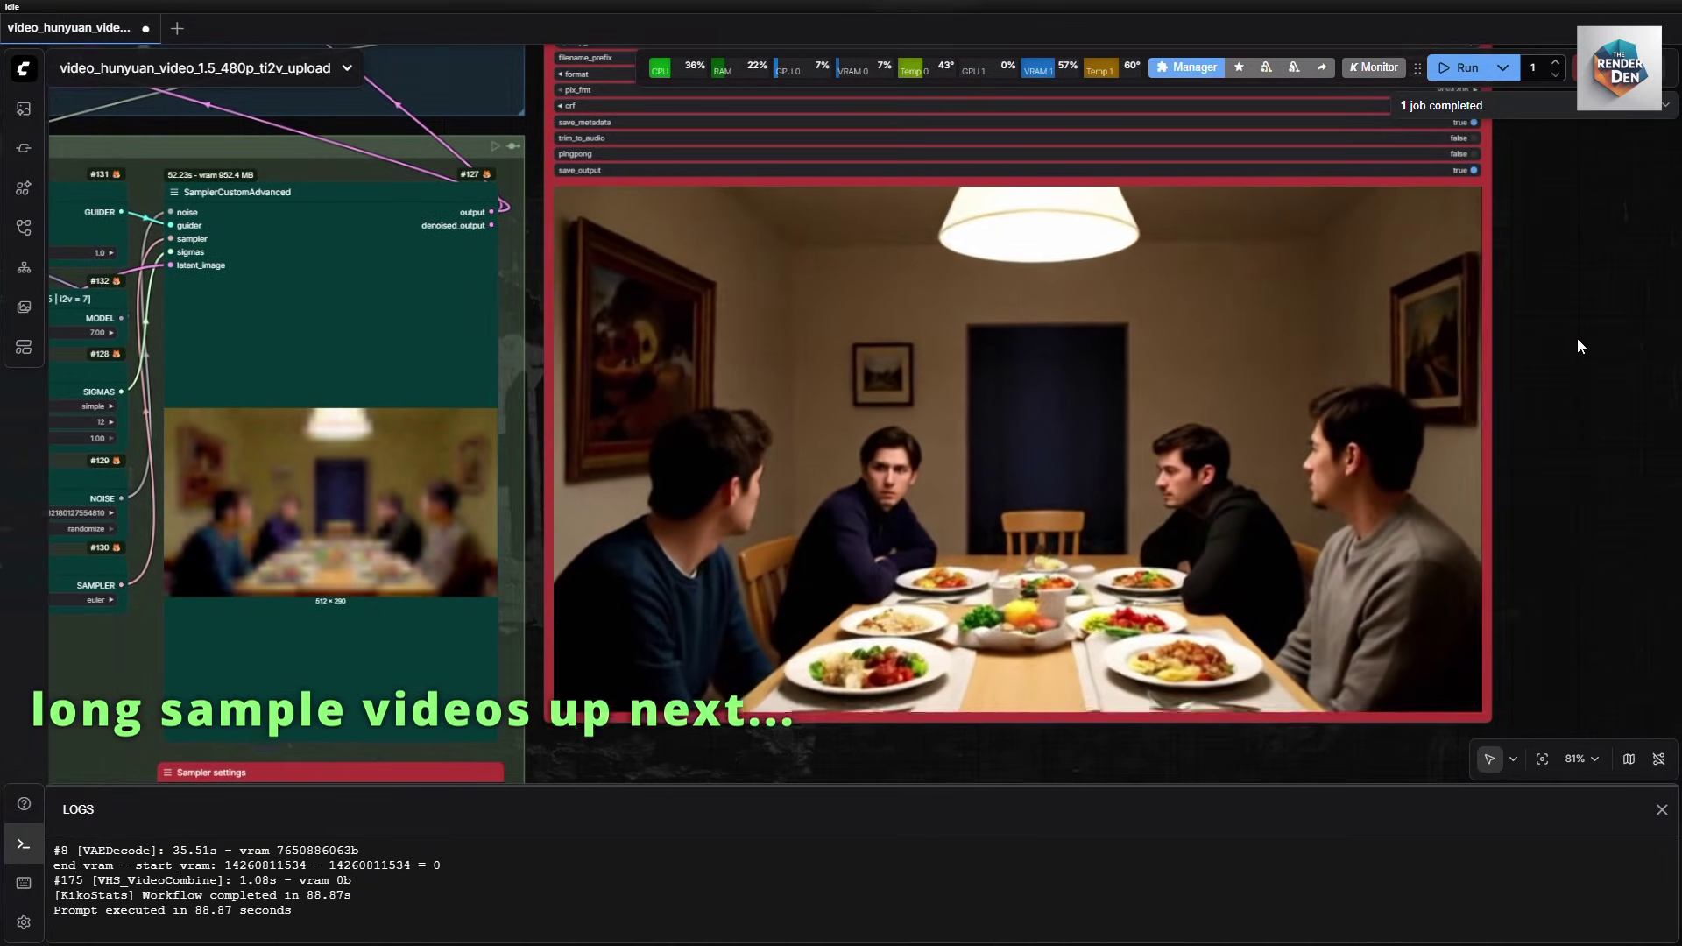